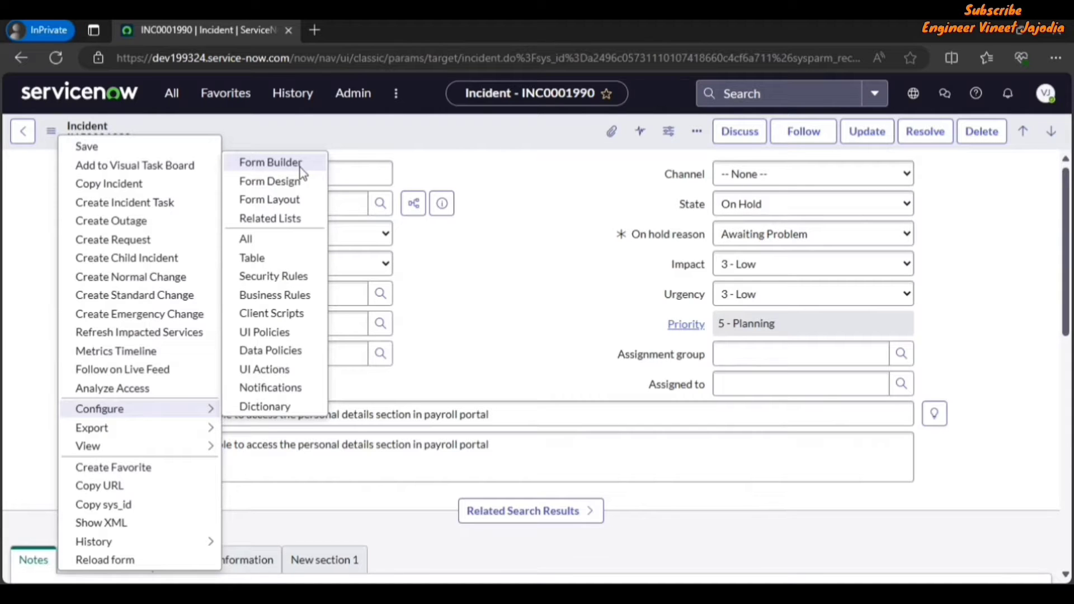
Step: Open the Form Builder for the incident form
{"action": "key", "text": "Escape"}
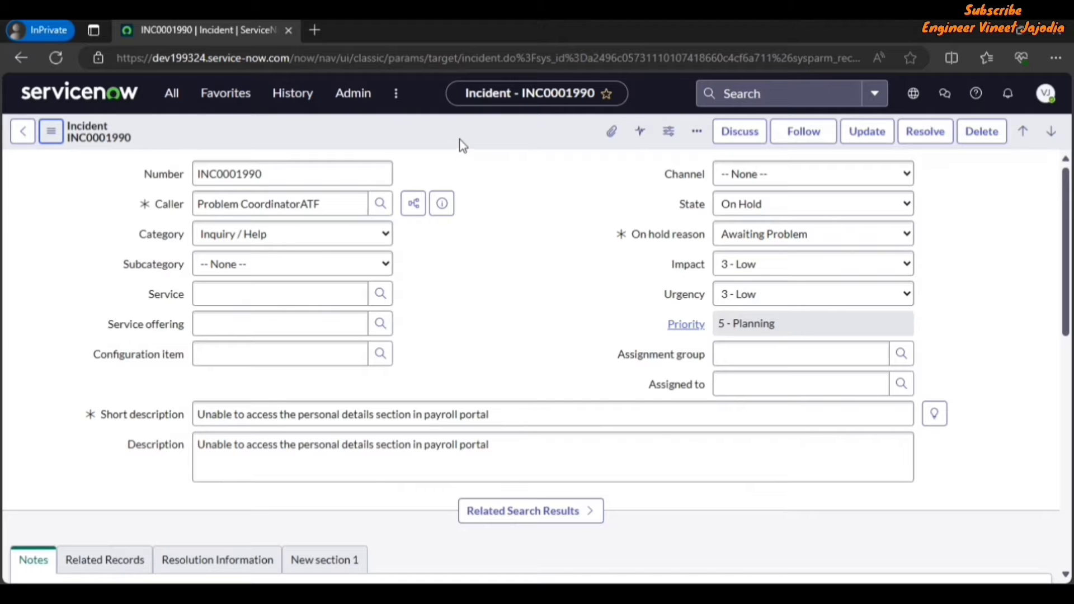
{"action": "right_click", "coordinate": [460, 141]}
{"action": "mouse_move", "coordinate": [553, 419]}
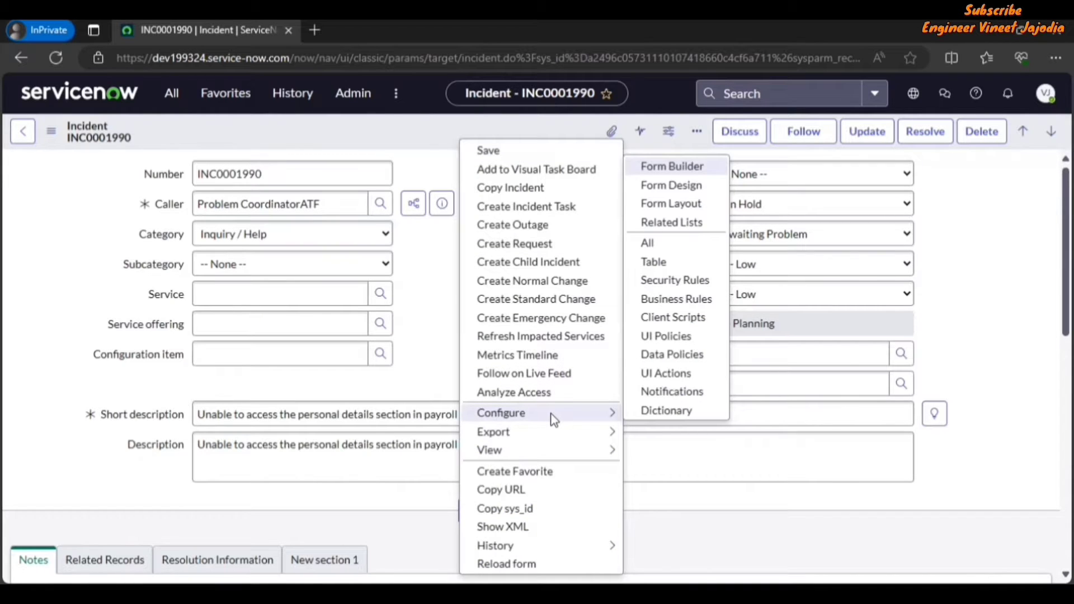
{"action": "left_click", "coordinate": [673, 171]}
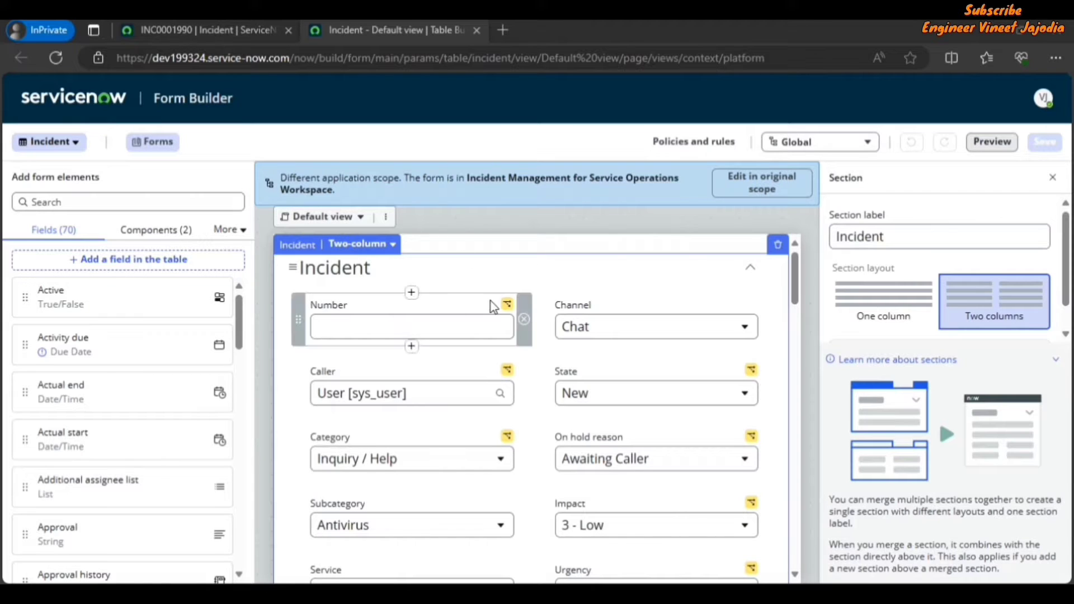
Step: Review the form's table selector and apply the Global application scope
{"action": "left_click", "coordinate": [70, 147]}
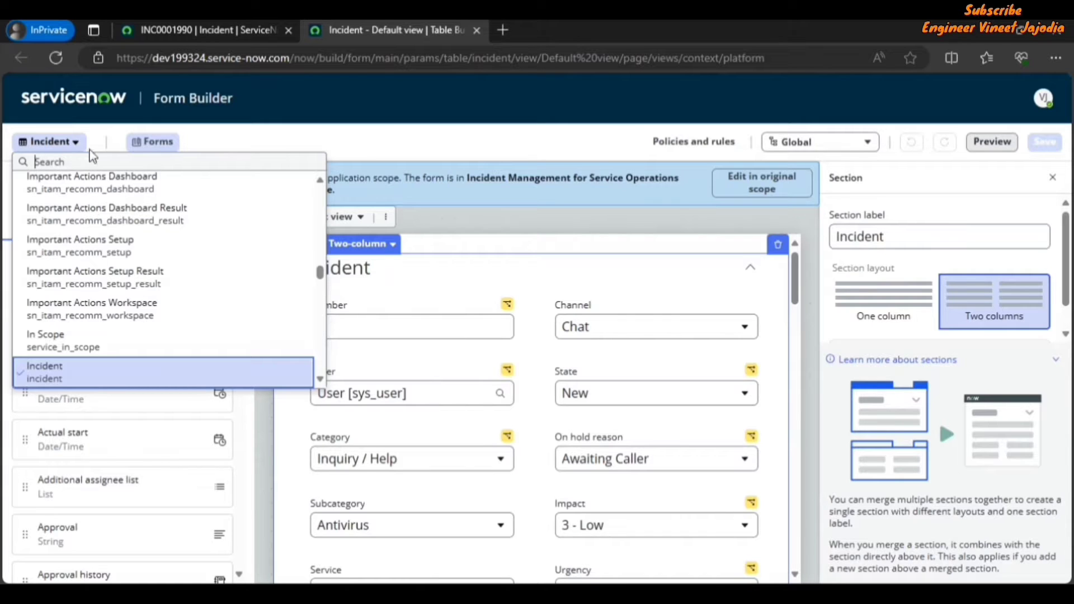
{"action": "left_click", "coordinate": [193, 148]}
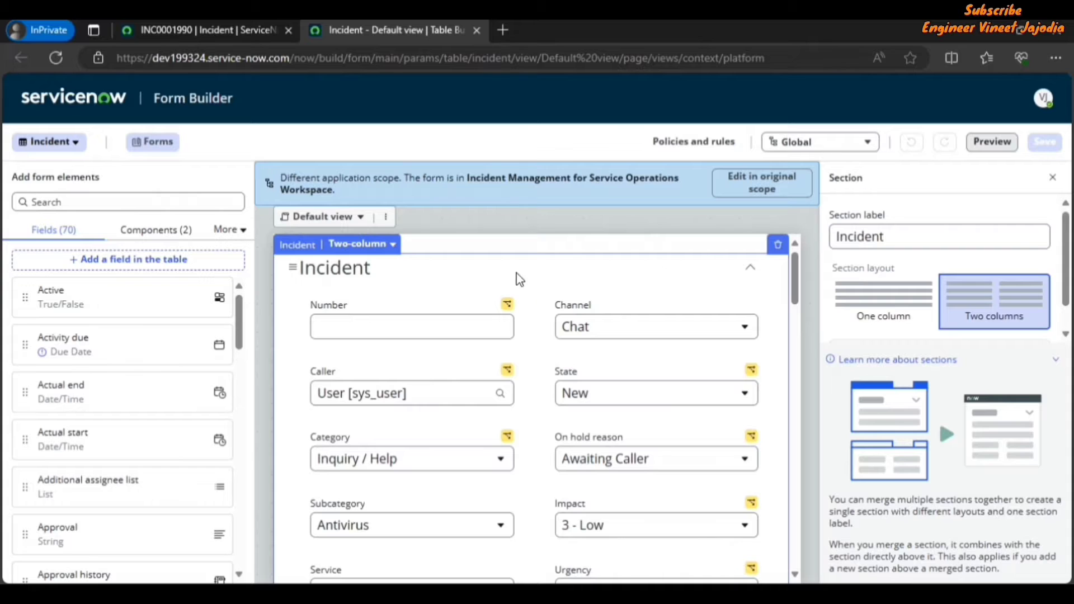
{"action": "left_click", "coordinate": [828, 146]}
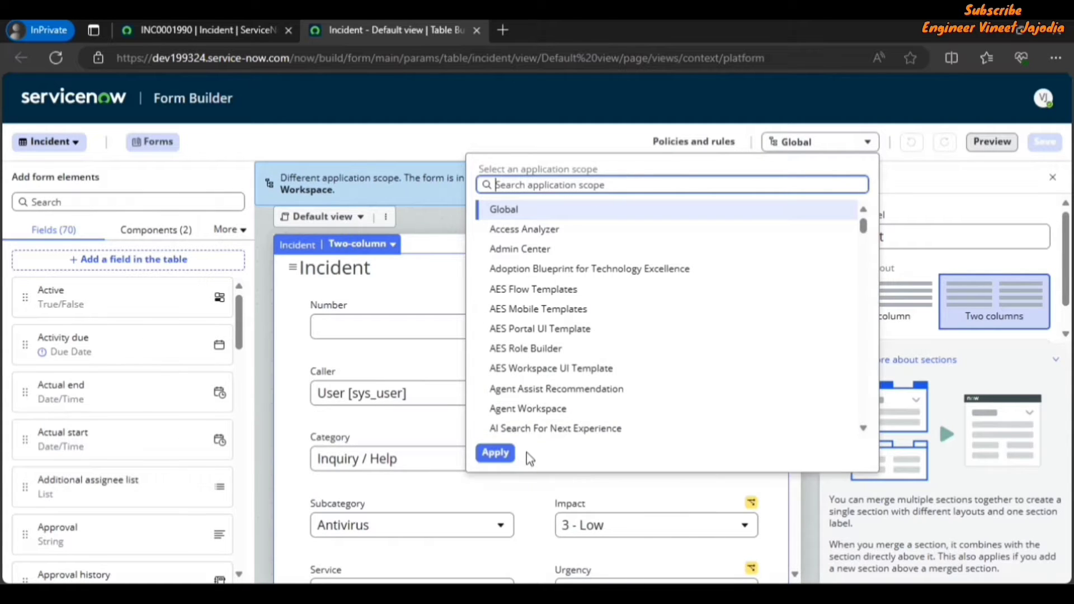
{"action": "left_click", "coordinate": [496, 452]}
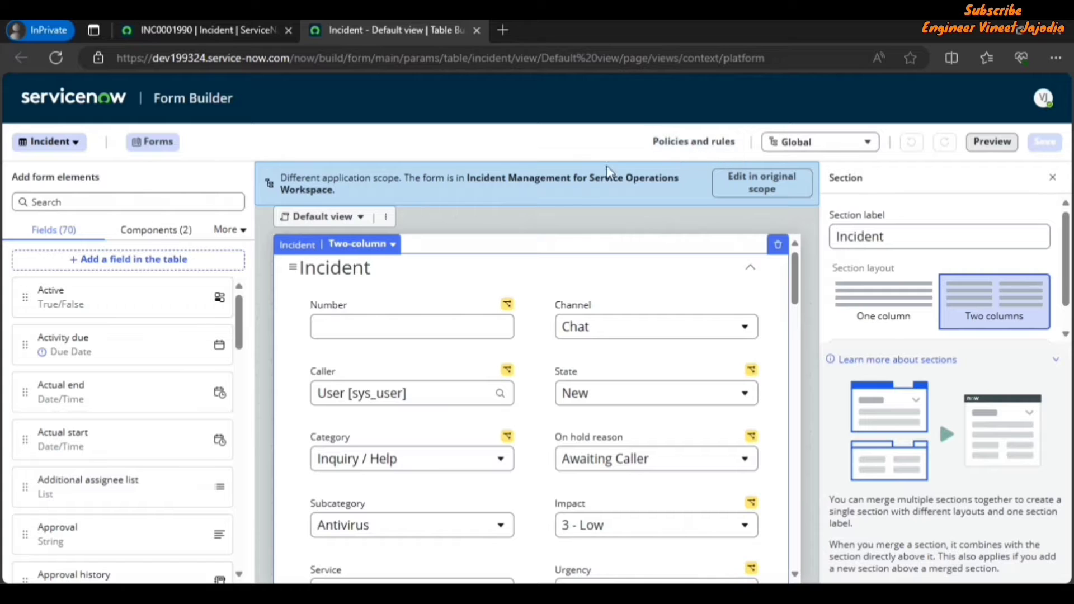
Step: Open Policies and rules and browse the UI policies and access control rules, including the full ACL list
{"action": "left_click", "coordinate": [689, 144]}
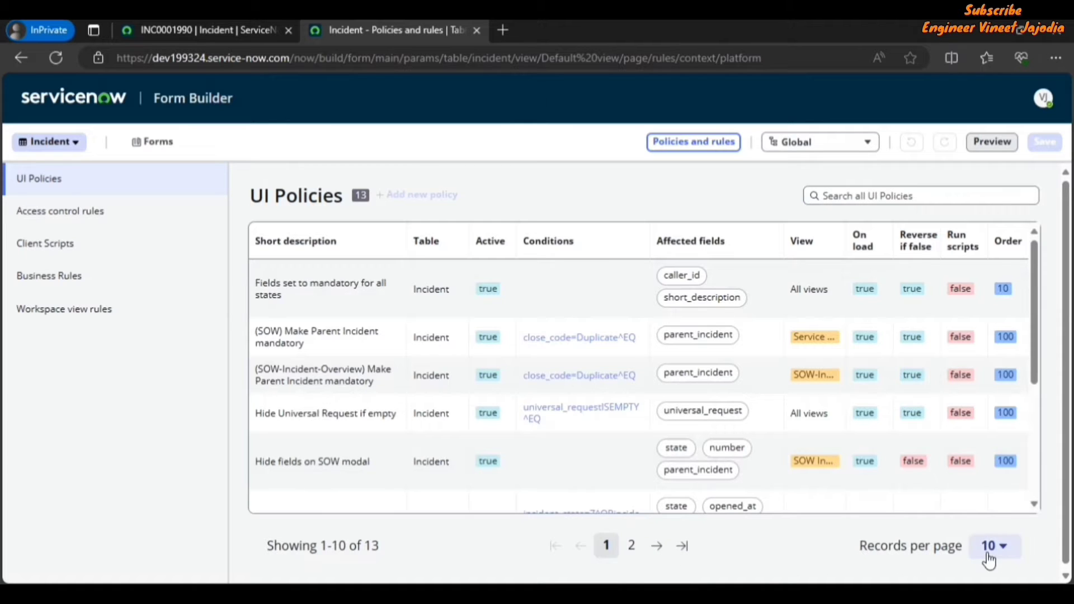
{"action": "left_click", "coordinate": [1004, 548]}
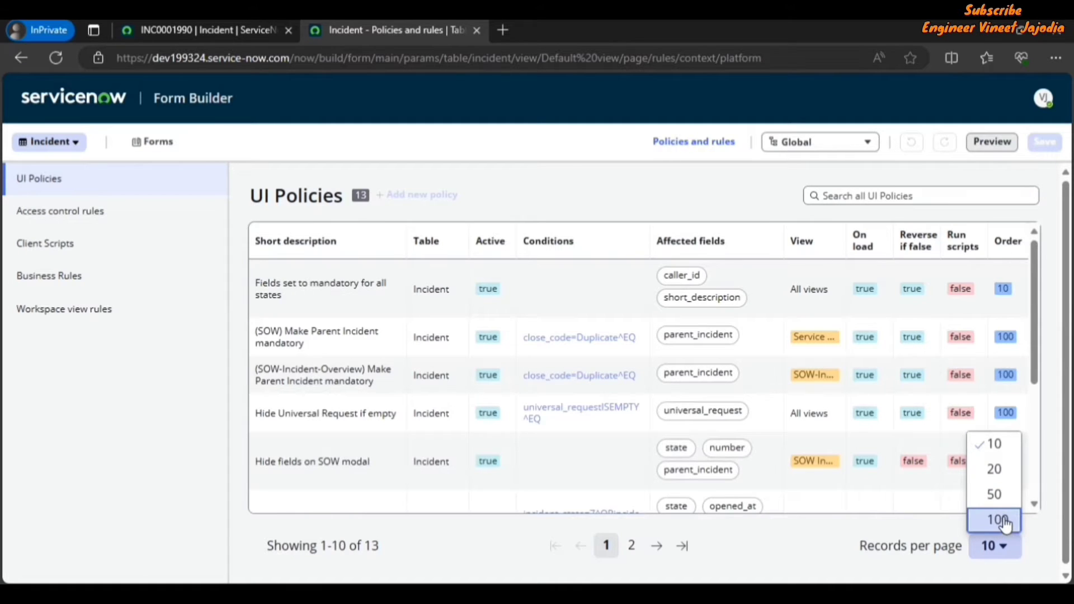
{"action": "left_click", "coordinate": [786, 534]}
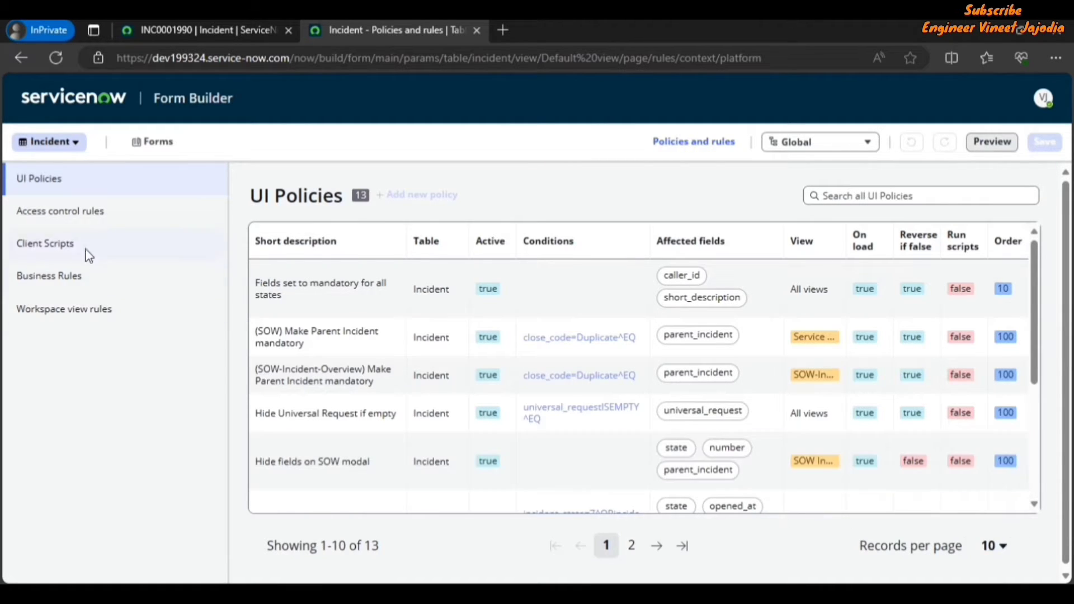
{"action": "left_click", "coordinate": [121, 214]}
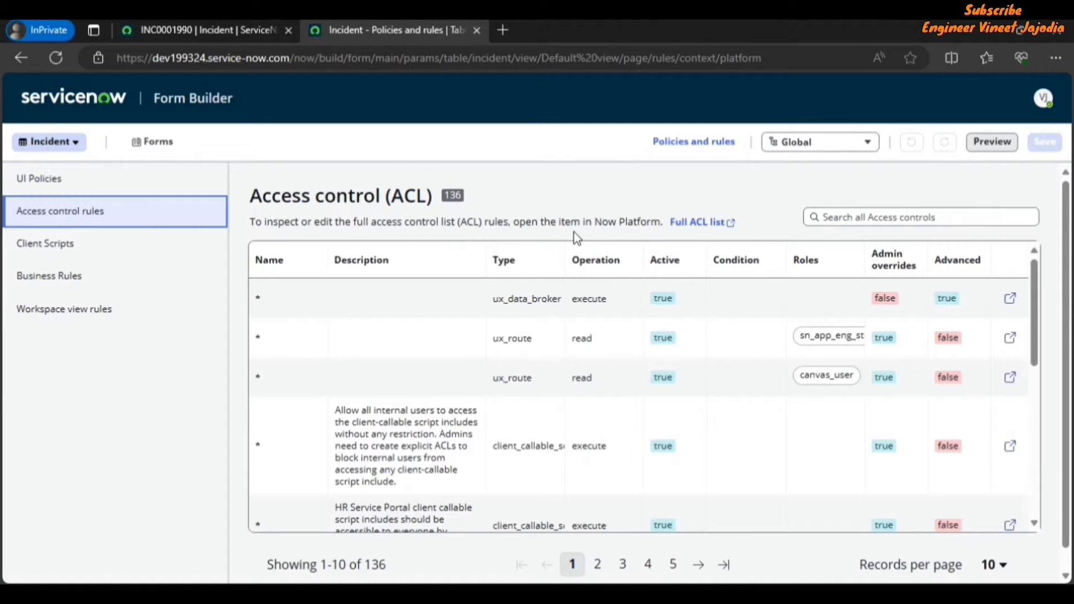
{"action": "left_click", "coordinate": [717, 226]}
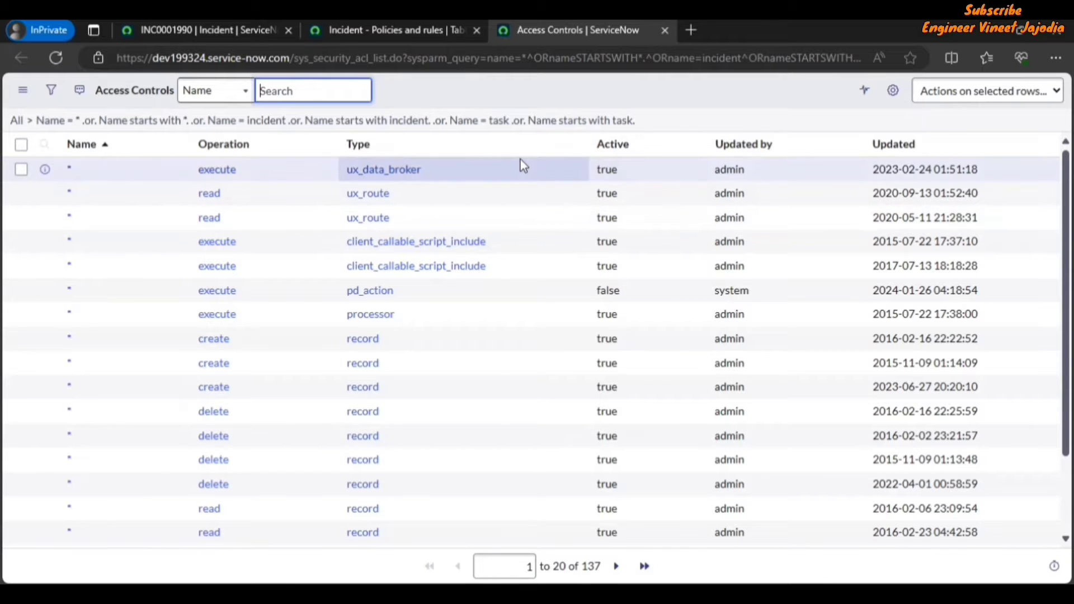
Step: Browse the client scripts, business rules and workspace view rules for the Incident table
{"action": "left_click", "coordinate": [411, 29]}
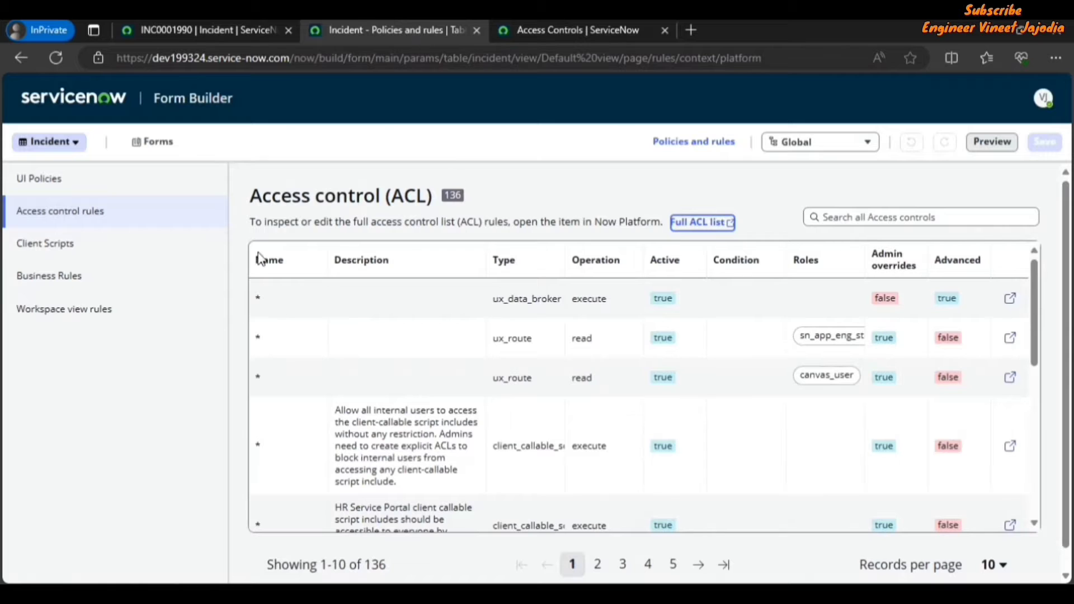
{"action": "left_click", "coordinate": [100, 254]}
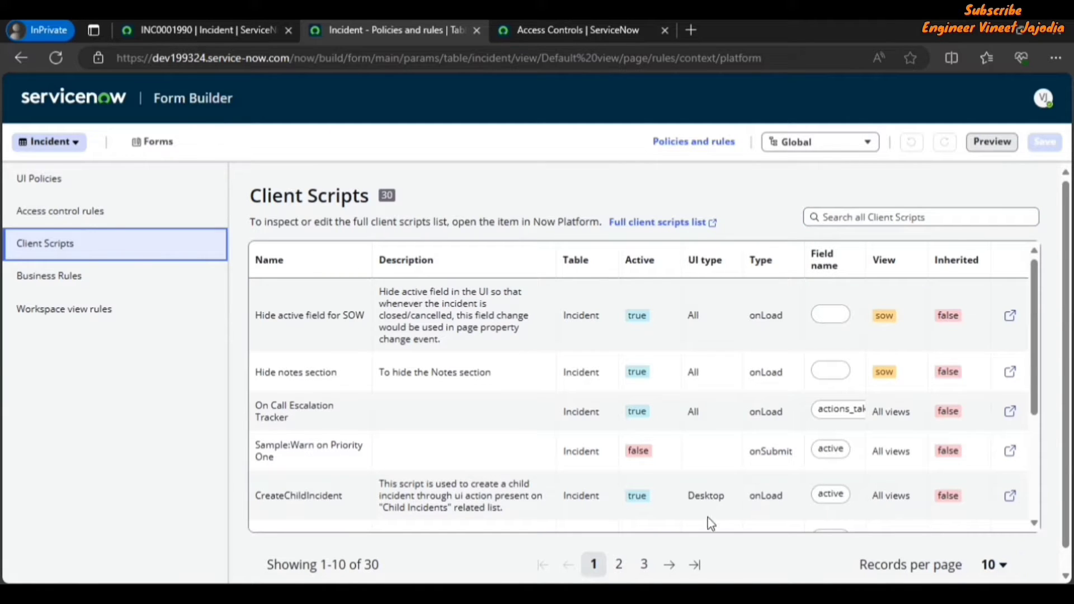
{"action": "left_click", "coordinate": [79, 275]}
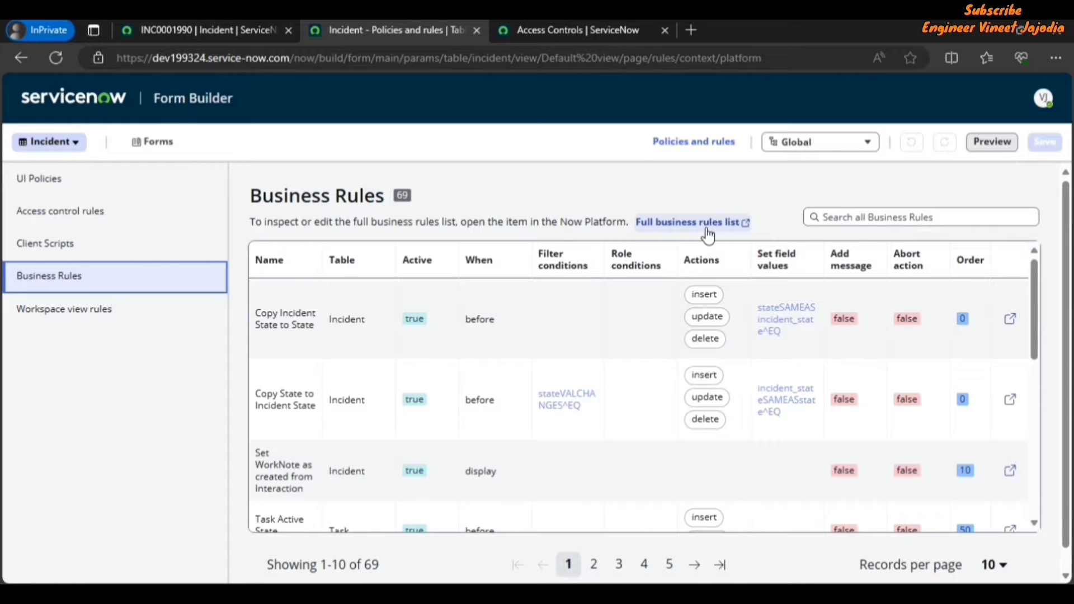
{"action": "left_click", "coordinate": [81, 311]}
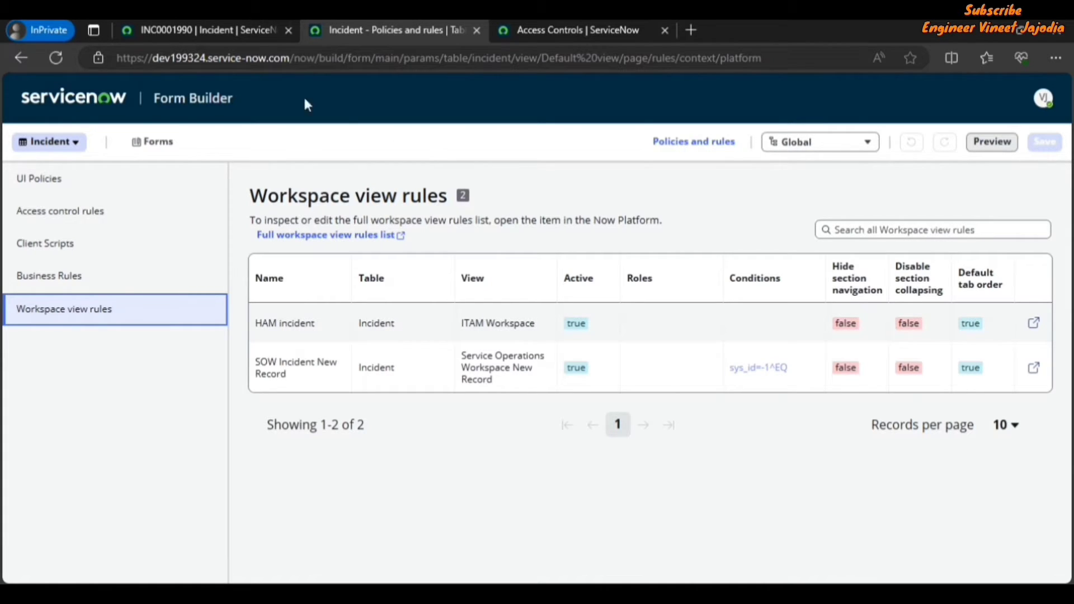
Step: Return to the form layout and search the form elements for Channel, then clear the search
{"action": "left_click", "coordinate": [162, 147]}
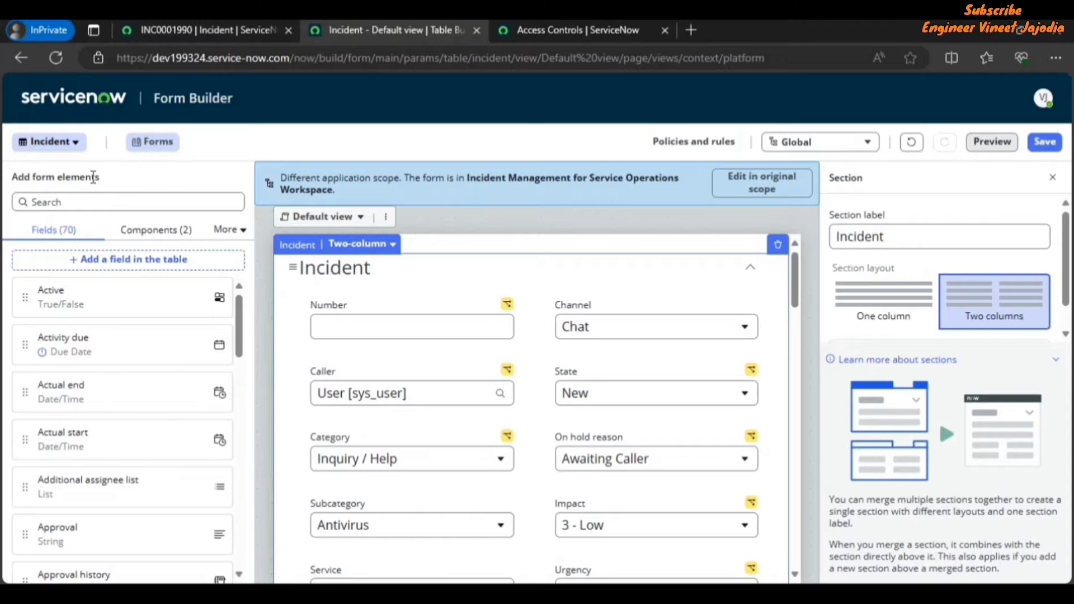
{"action": "left_click_drag", "start_coordinate": [100, 177], "coordinate": [5, 178]}
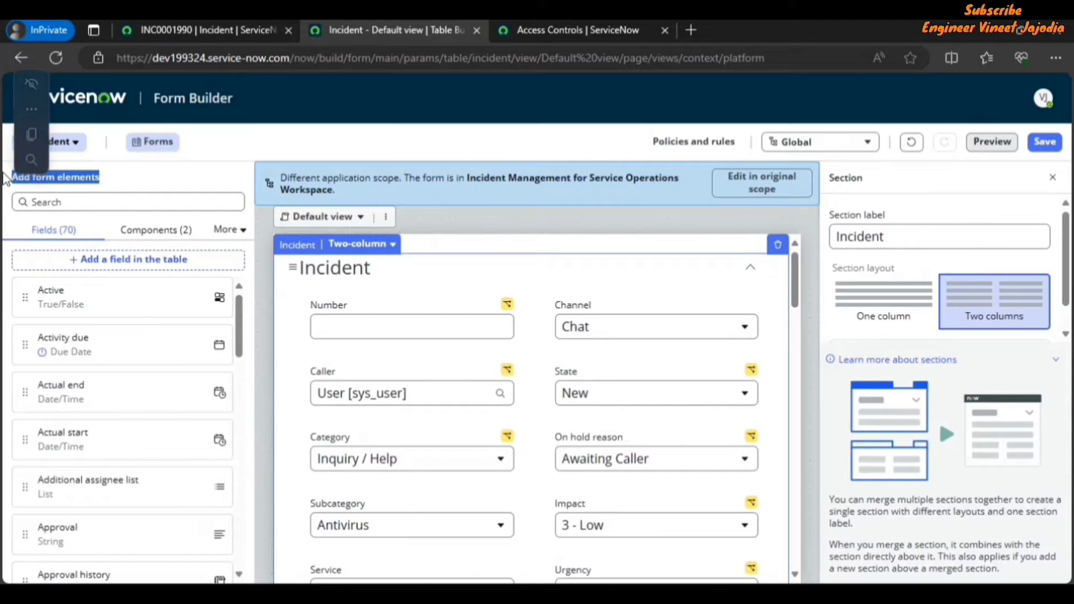
{"action": "left_click", "coordinate": [85, 238]}
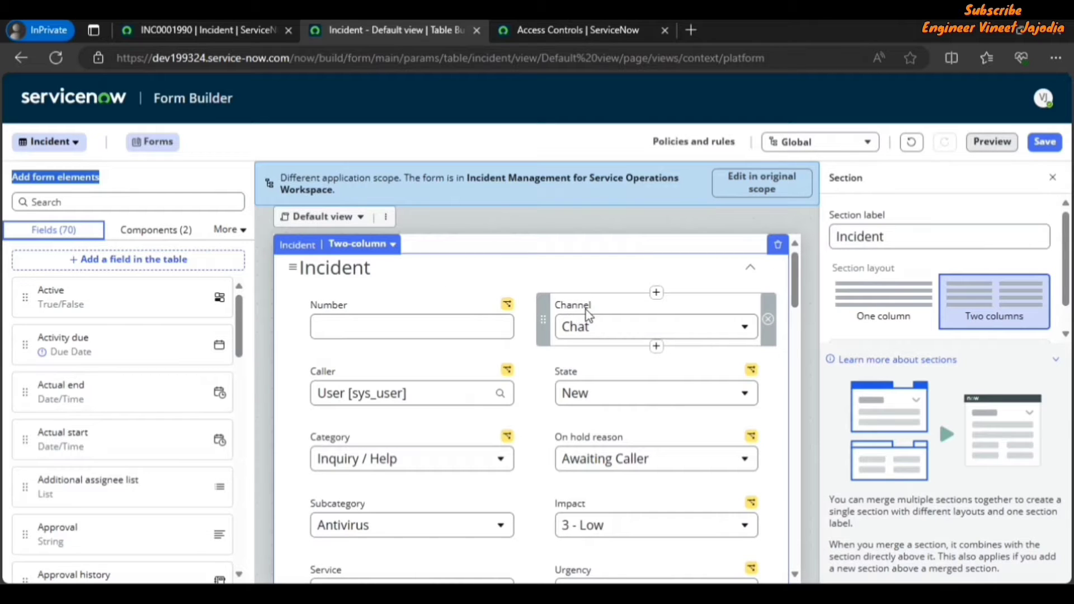
{"action": "left_click", "coordinate": [80, 201]}
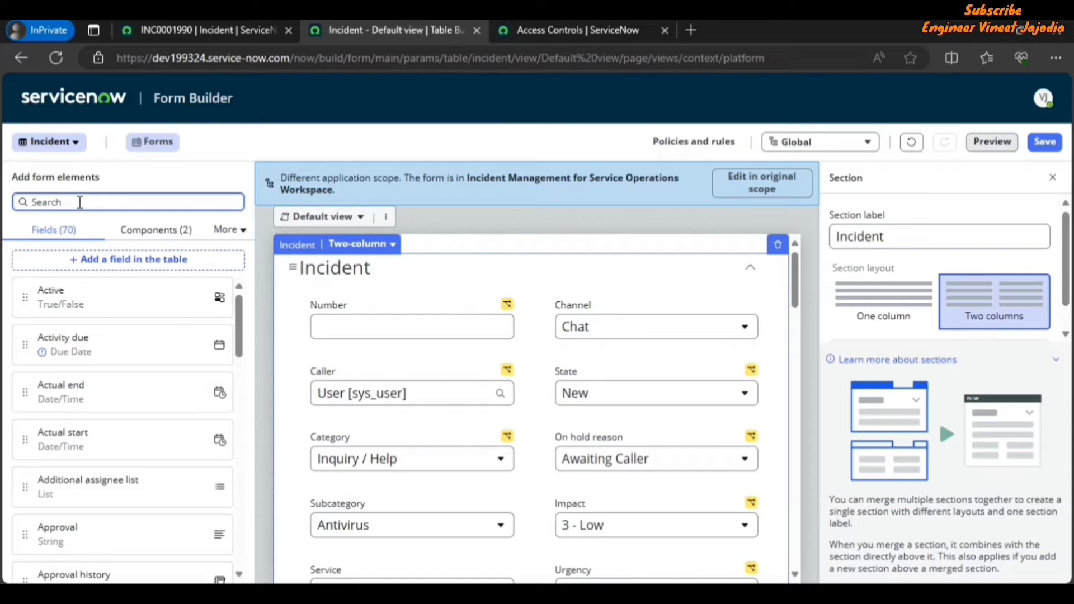
{"action": "type", "text": "Channel"}
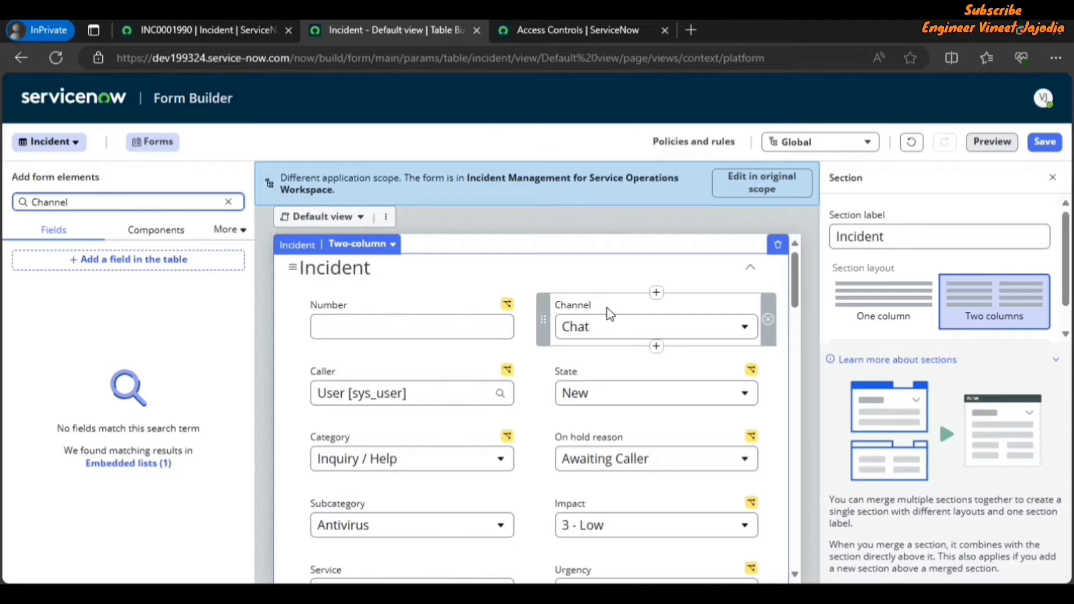
{"action": "left_click", "coordinate": [230, 202]}
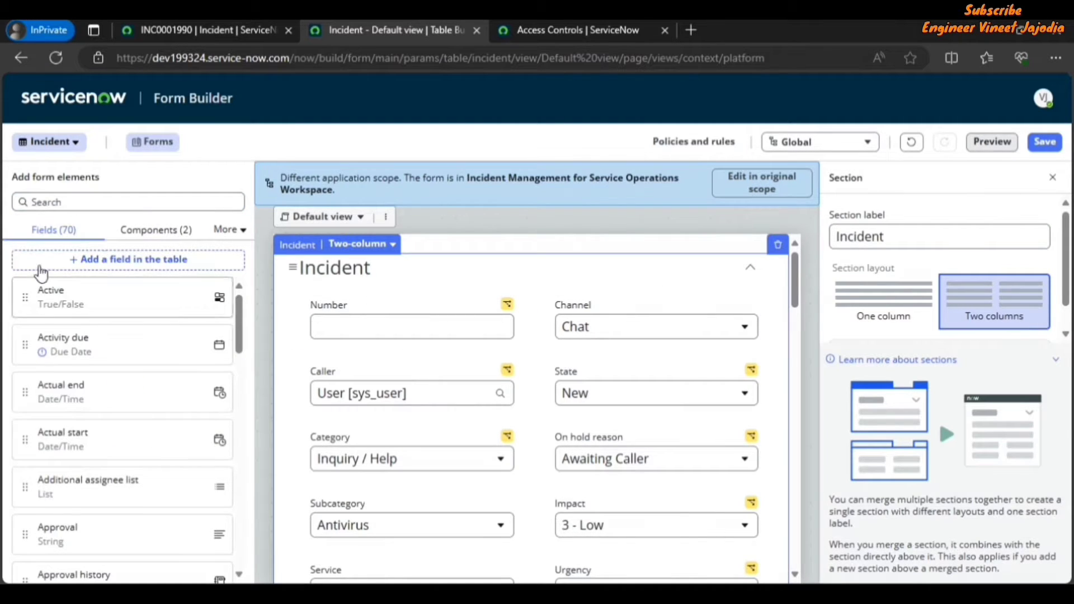
Step: Browse the Components, Formatters and Embedded lists element categories, returning to Fields
{"action": "left_click", "coordinate": [156, 234]}
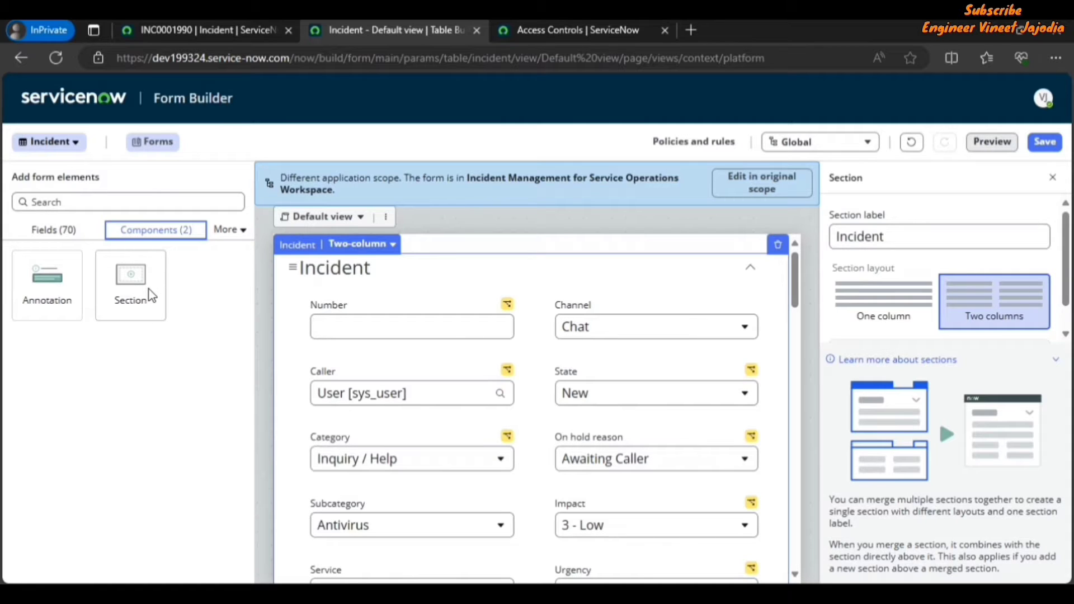
{"action": "left_click", "coordinate": [237, 236]}
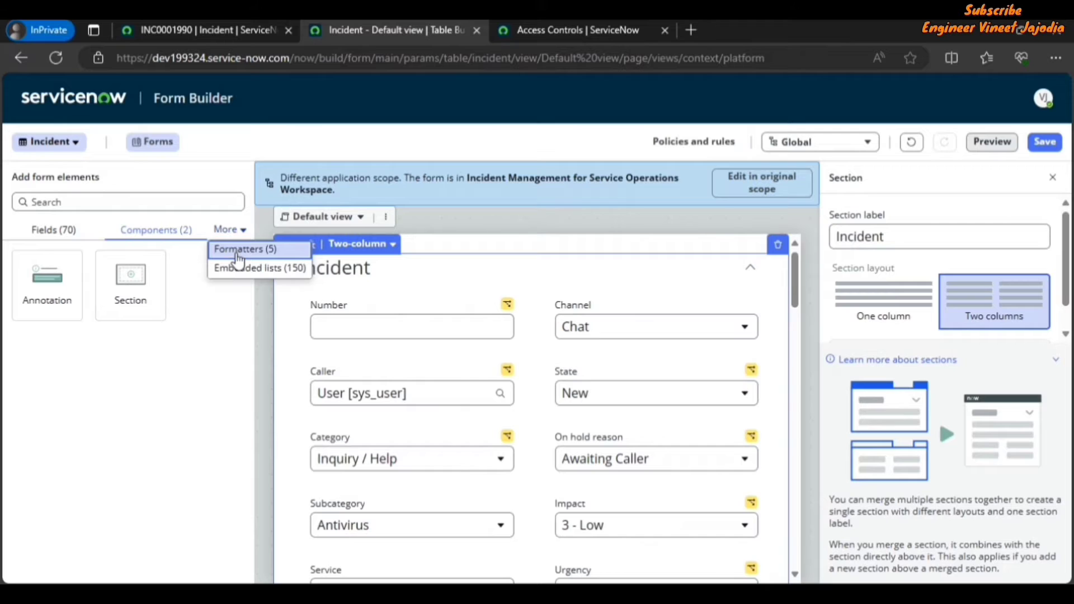
{"action": "left_click", "coordinate": [239, 258]}
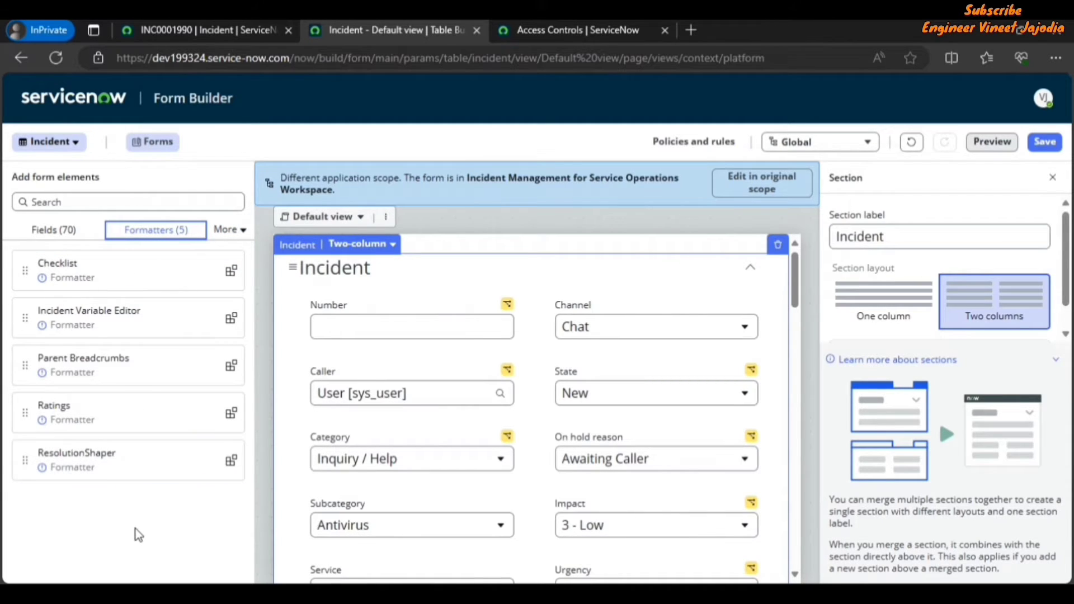
{"action": "left_click", "coordinate": [228, 230]}
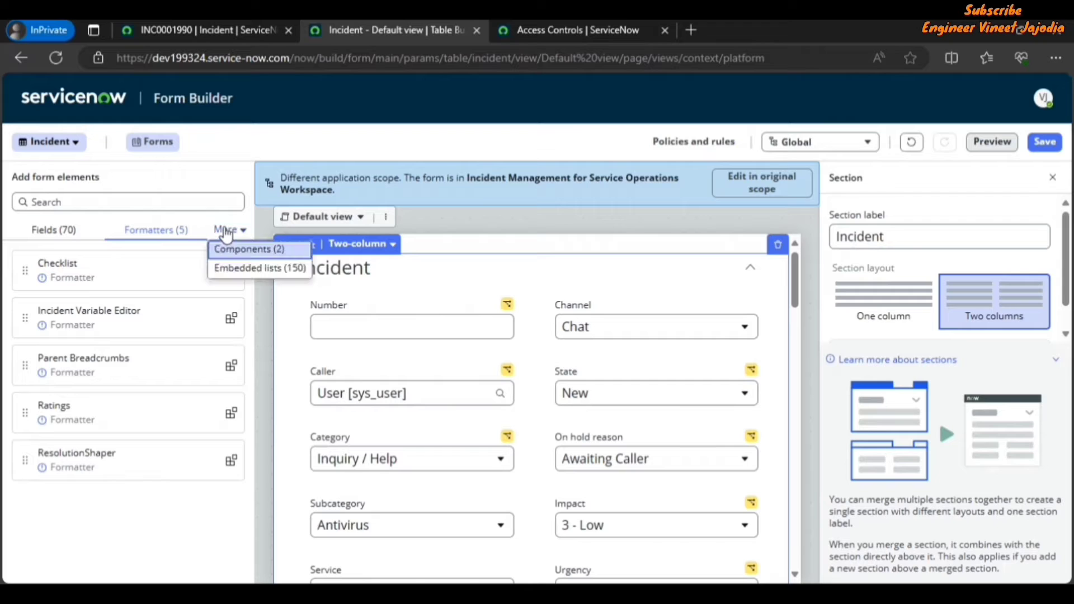
{"action": "left_click", "coordinate": [243, 276]}
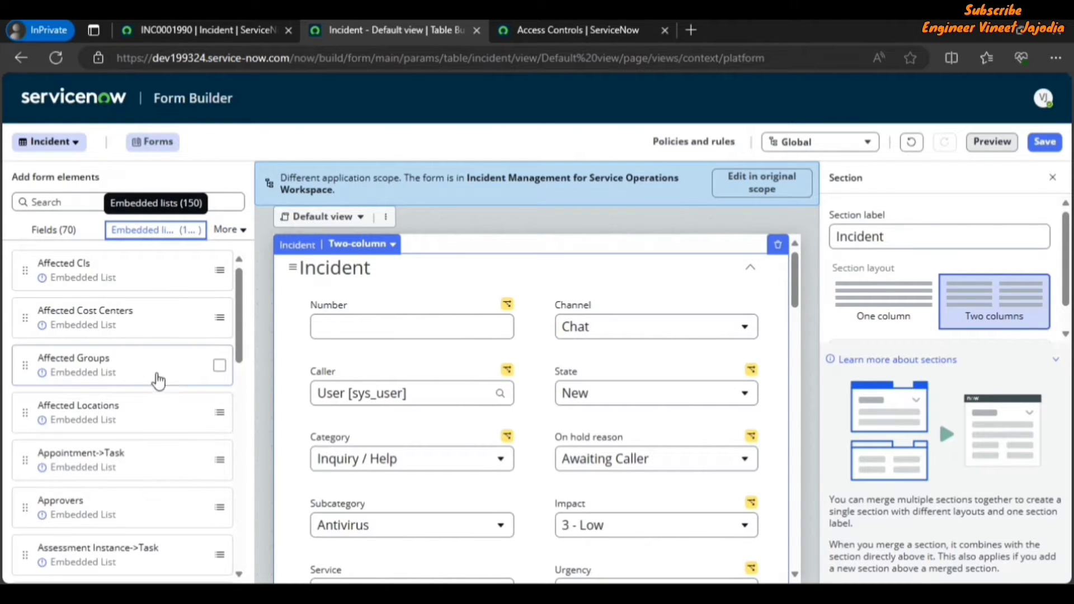
{"action": "left_click", "coordinate": [53, 238]}
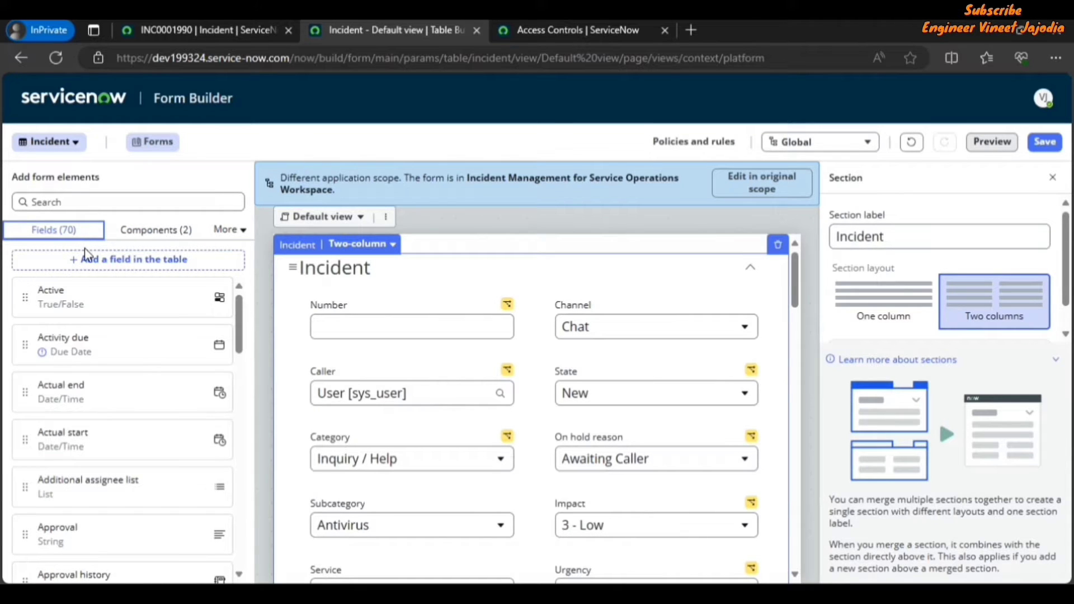
Step: Place the Active field below Number on the form and then delete it
{"action": "mouse_move", "coordinate": [86, 316]}
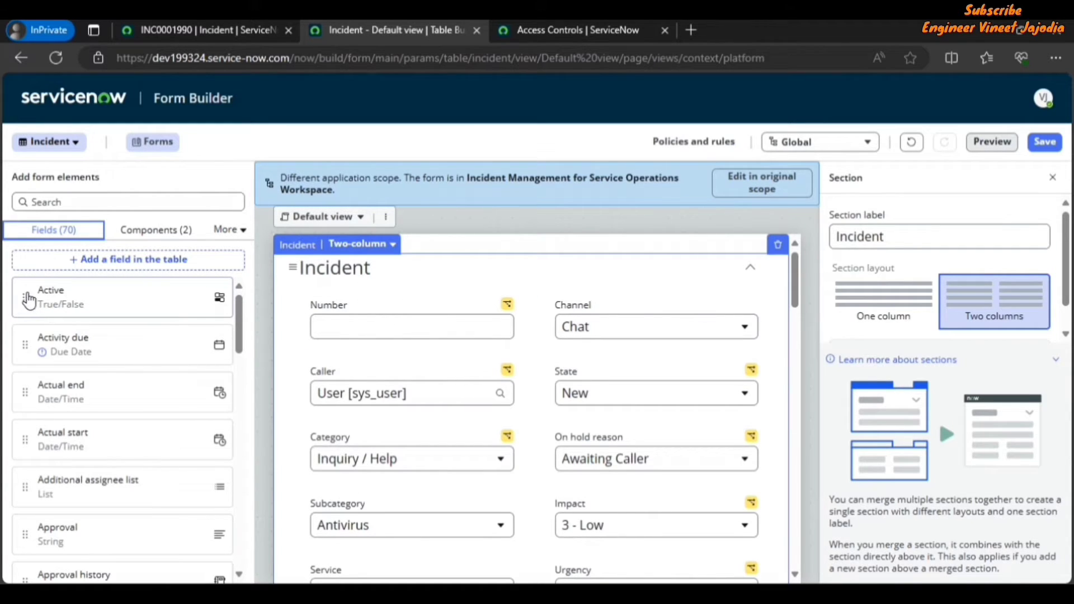
{"action": "left_click_drag", "start_coordinate": [26, 300], "coordinate": [301, 354]}
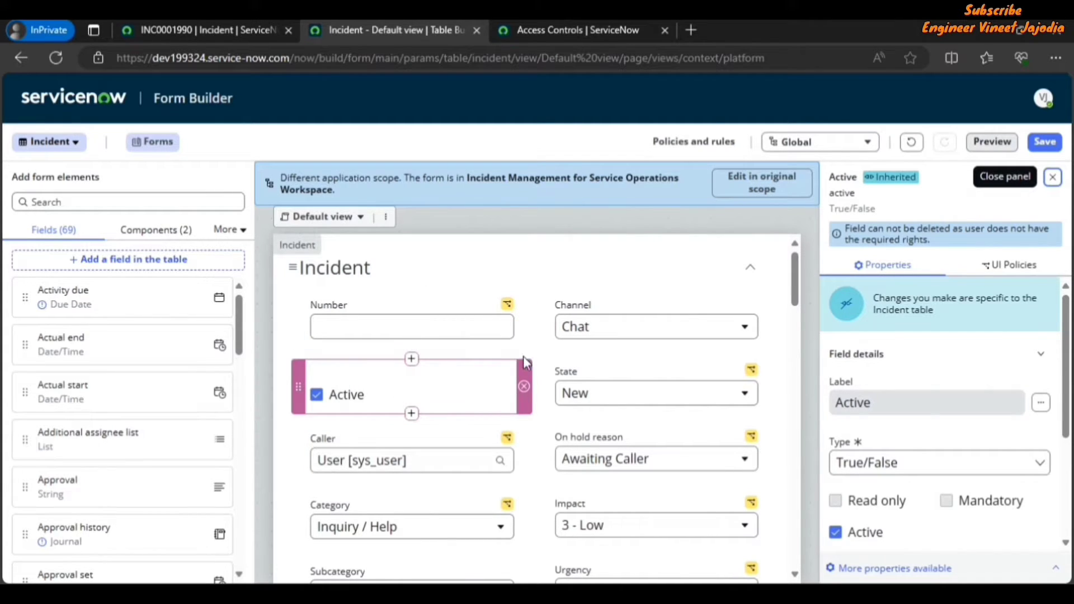
{"action": "left_click", "coordinate": [486, 283]}
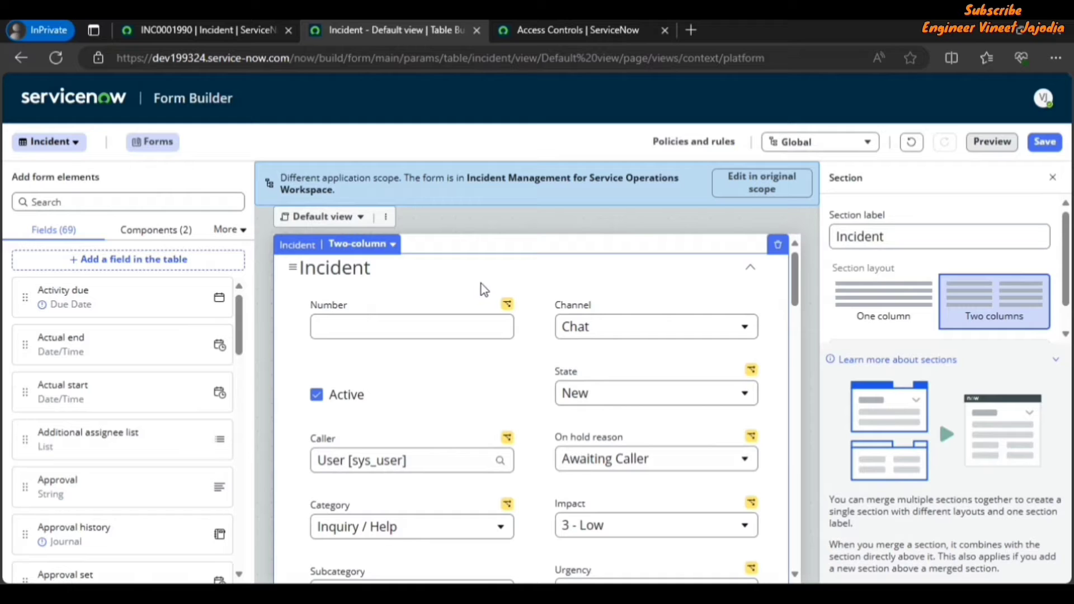
{"action": "left_click", "coordinate": [390, 382]}
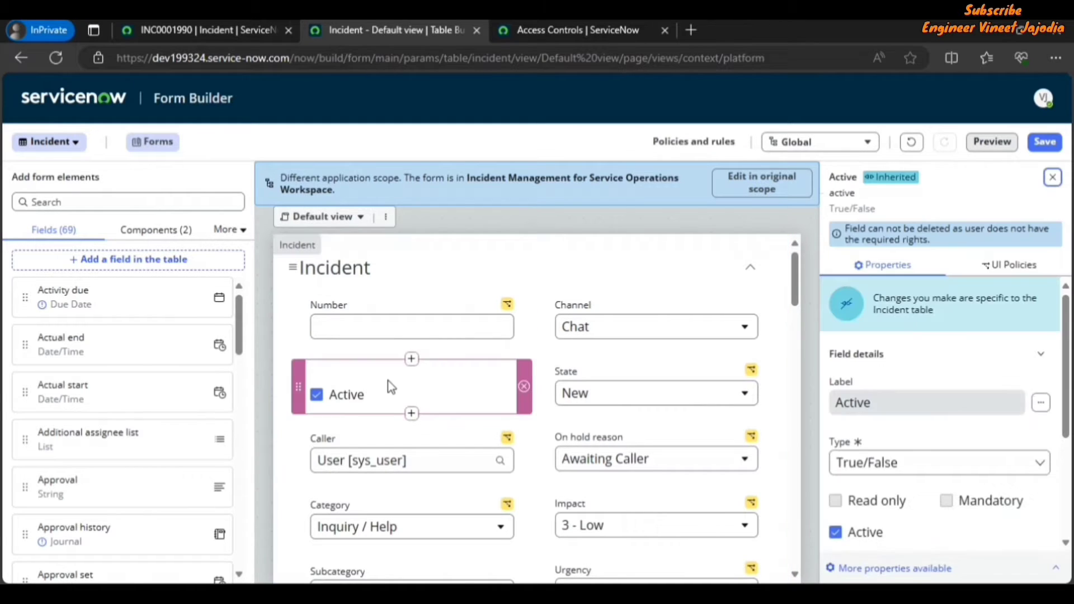
{"action": "left_click", "coordinate": [525, 390]}
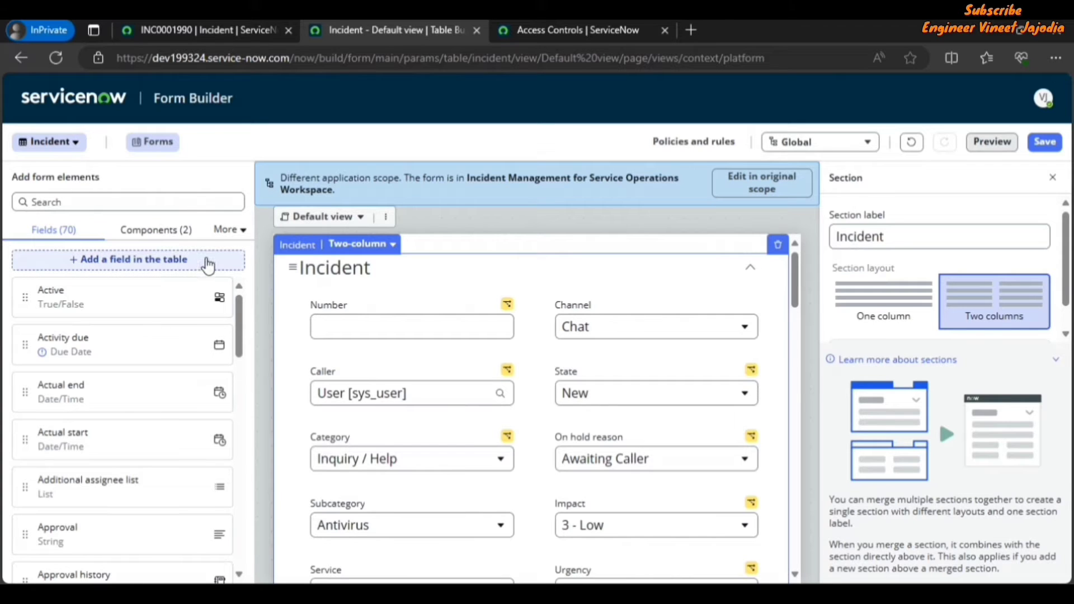
Step: Open the dialog for adding a new field to the Incident table, browse the field types and advanced settings, then close it
{"action": "left_click", "coordinate": [117, 263]}
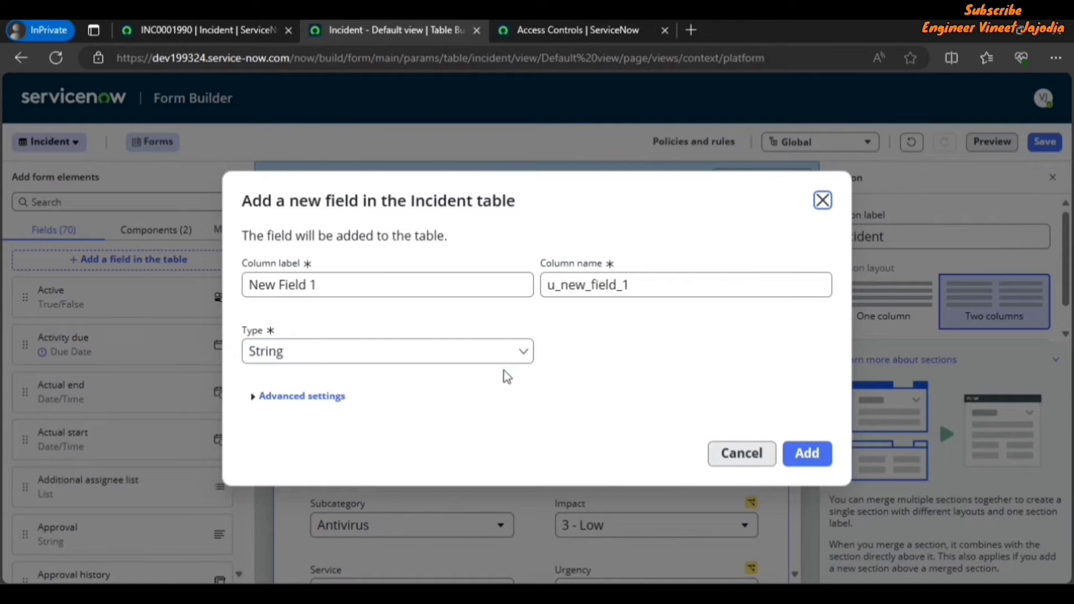
{"action": "left_click", "coordinate": [514, 354]}
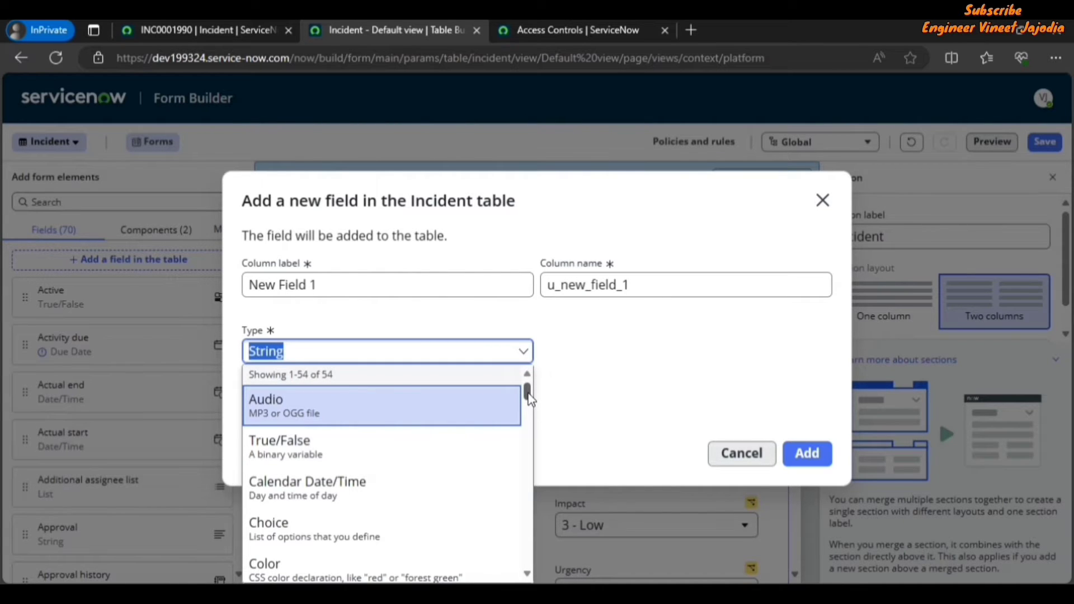
{"action": "left_click_drag", "start_coordinate": [528, 398], "coordinate": [521, 563]}
{"action": "left_click", "coordinate": [615, 331]}
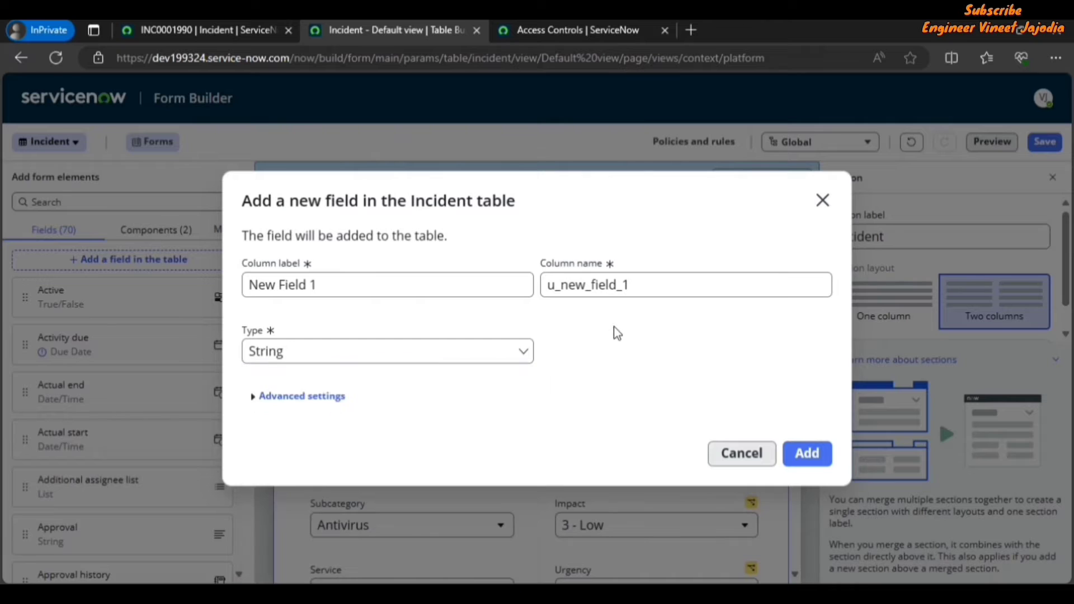
{"action": "left_click", "coordinate": [268, 399]}
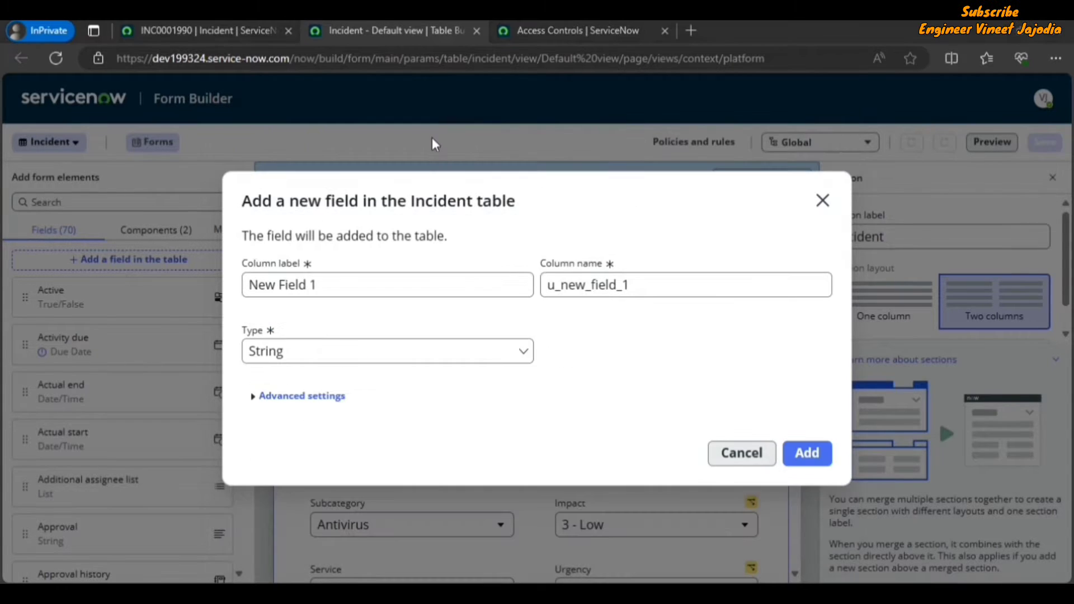
{"action": "left_click", "coordinate": [822, 202]}
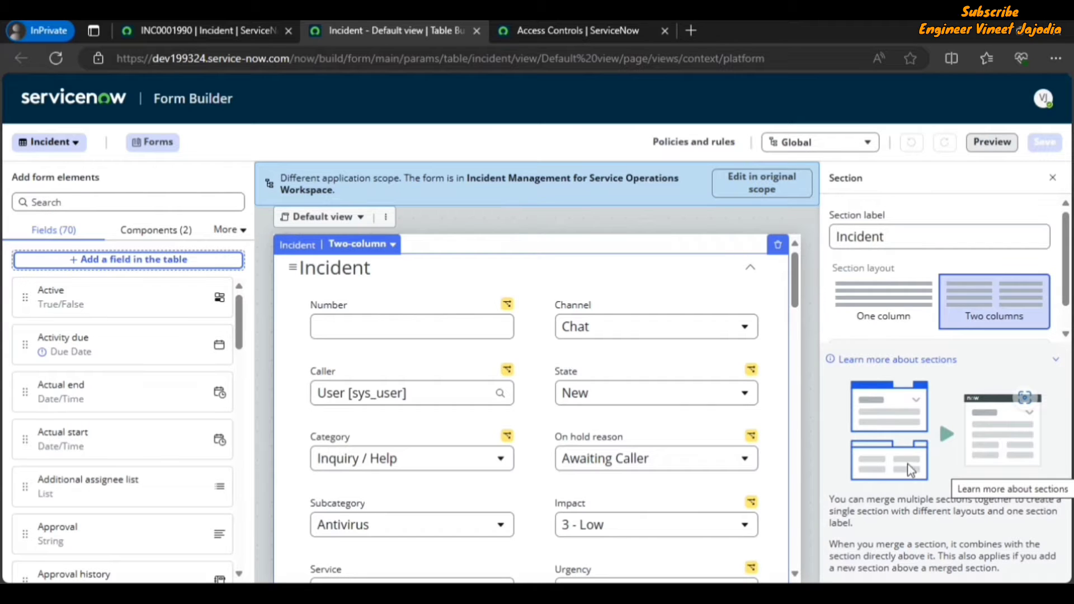
Step: Scroll through the Incident form layout to review its fields and sections
{"action": "scroll", "coordinate": [536, 327], "scroll_direction": "down", "scroll_amount": 1}
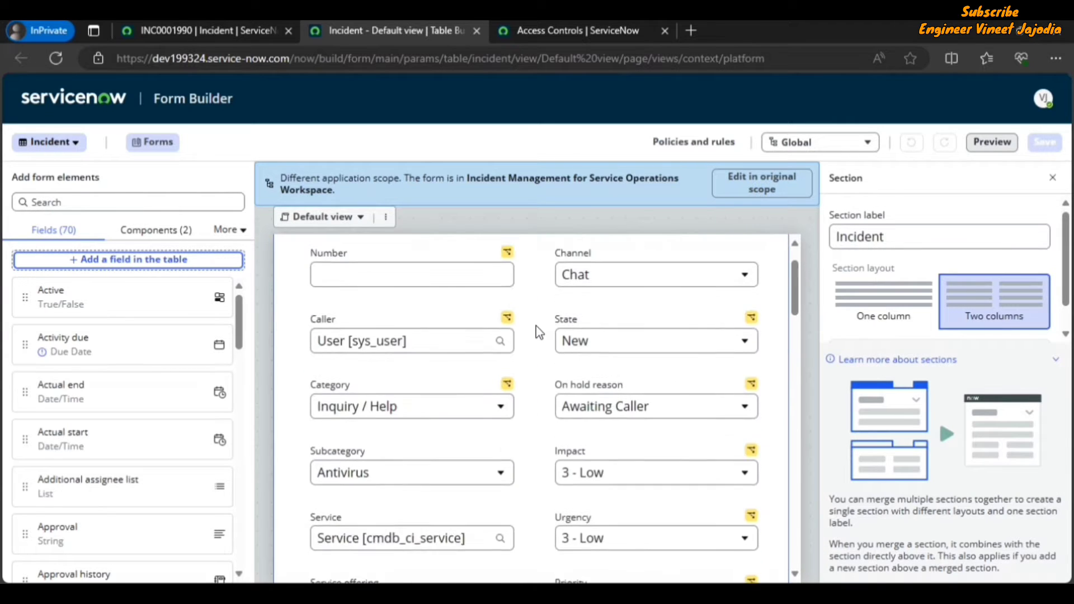
{"action": "scroll", "coordinate": [536, 327], "scroll_direction": "up", "scroll_amount": 1}
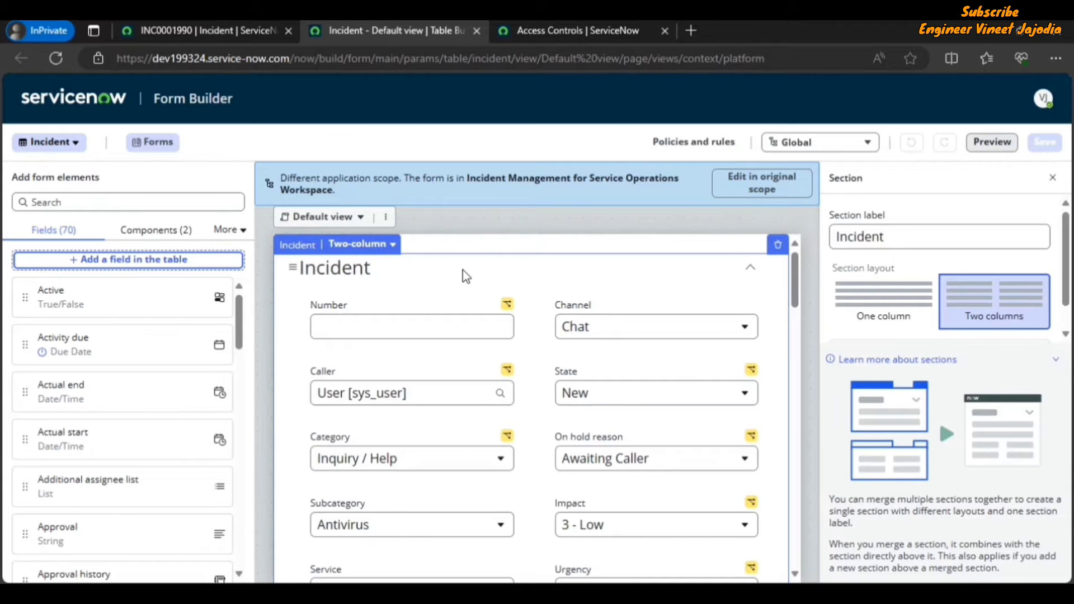
{"action": "scroll", "coordinate": [476, 291], "scroll_direction": "down", "scroll_amount": 2}
{"action": "scroll", "coordinate": [542, 334], "scroll_direction": "down", "scroll_amount": 1}
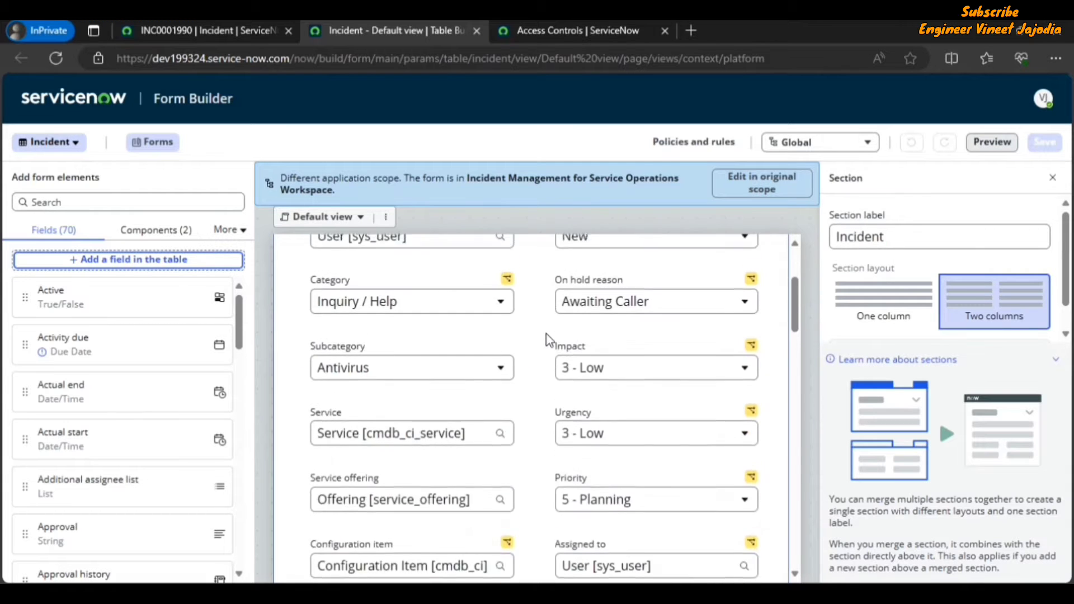
{"action": "scroll", "coordinate": [546, 334], "scroll_direction": "down", "scroll_amount": 3}
{"action": "scroll", "coordinate": [546, 335], "scroll_direction": "down", "scroll_amount": 4}
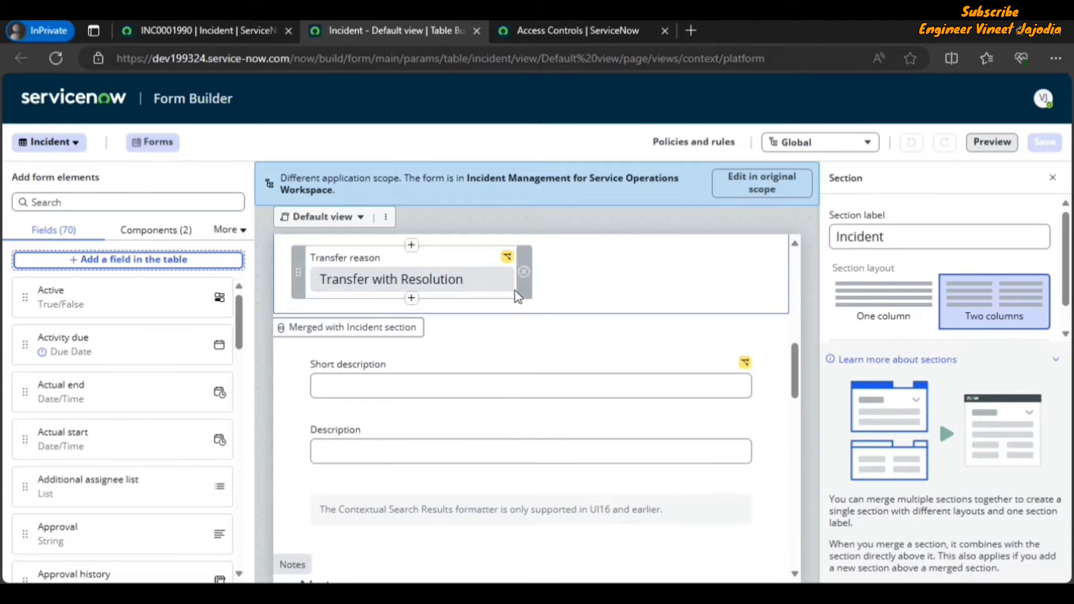
{"action": "scroll", "coordinate": [524, 302], "scroll_direction": "up", "scroll_amount": 6}
{"action": "scroll", "coordinate": [523, 301], "scroll_direction": "up", "scroll_amount": 3}
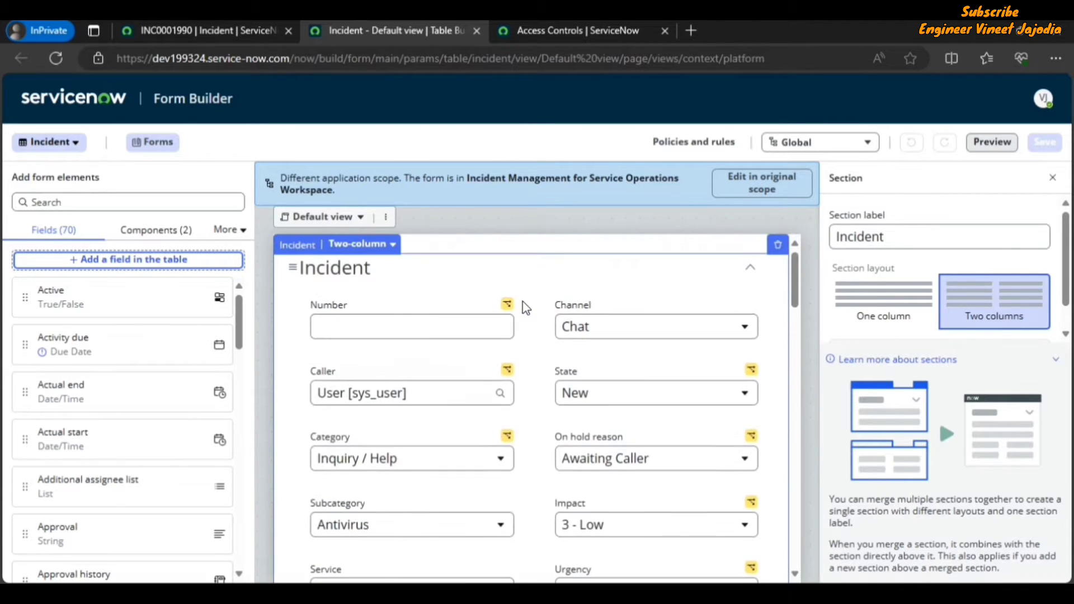
Step: Select the Number field and review its properties, closing and reopening the properties panel
{"action": "left_click", "coordinate": [370, 305]}
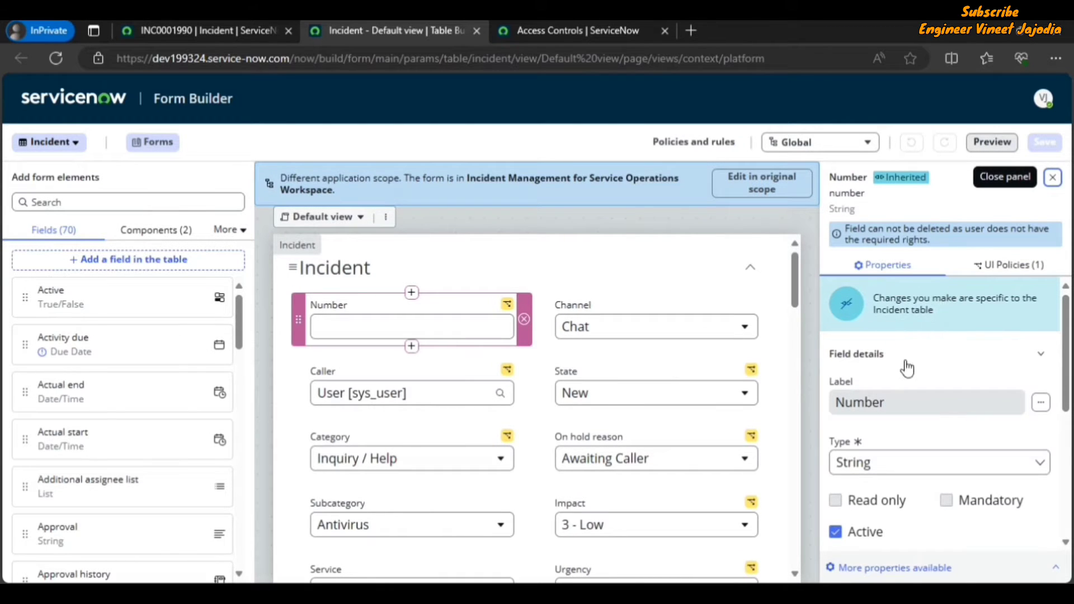
{"action": "scroll", "coordinate": [910, 392], "scroll_direction": "down", "scroll_amount": 3}
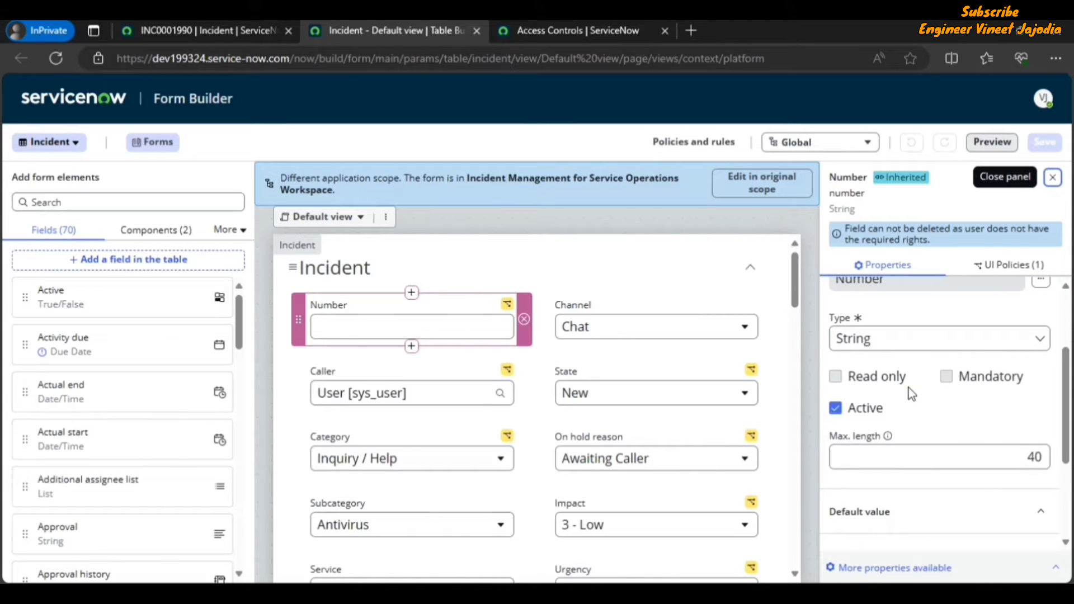
{"action": "scroll", "coordinate": [912, 392], "scroll_direction": "down", "scroll_amount": 3}
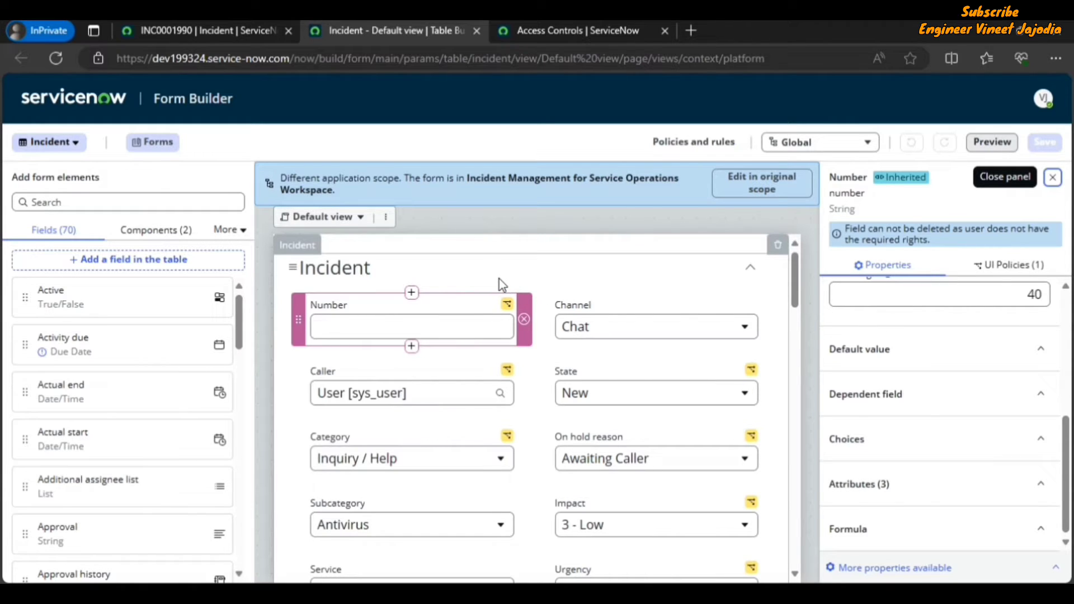
{"action": "left_click", "coordinate": [1053, 179]}
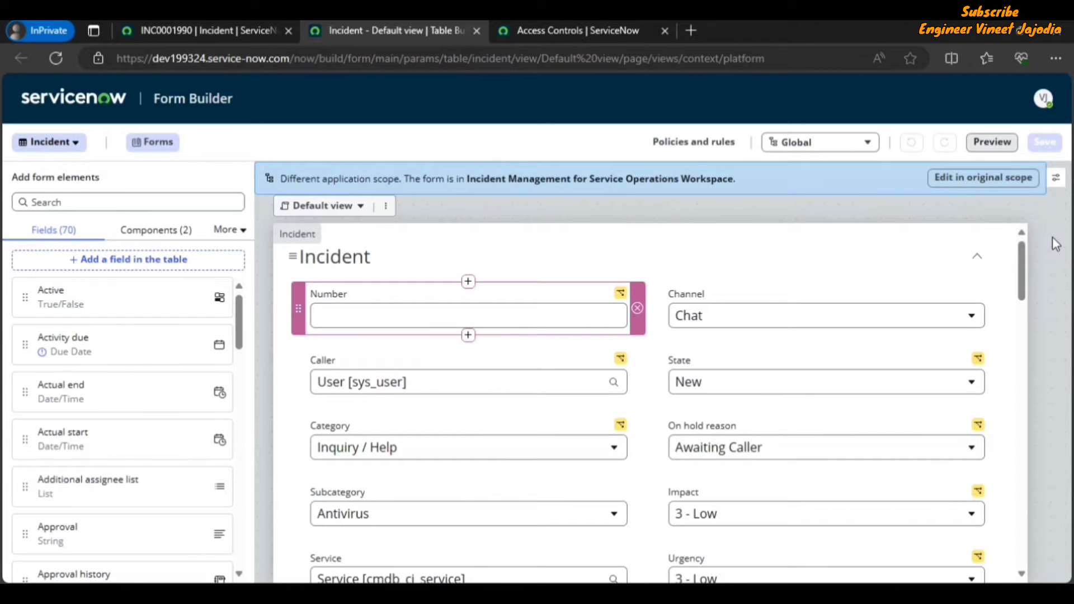
{"action": "left_click", "coordinate": [1057, 180]}
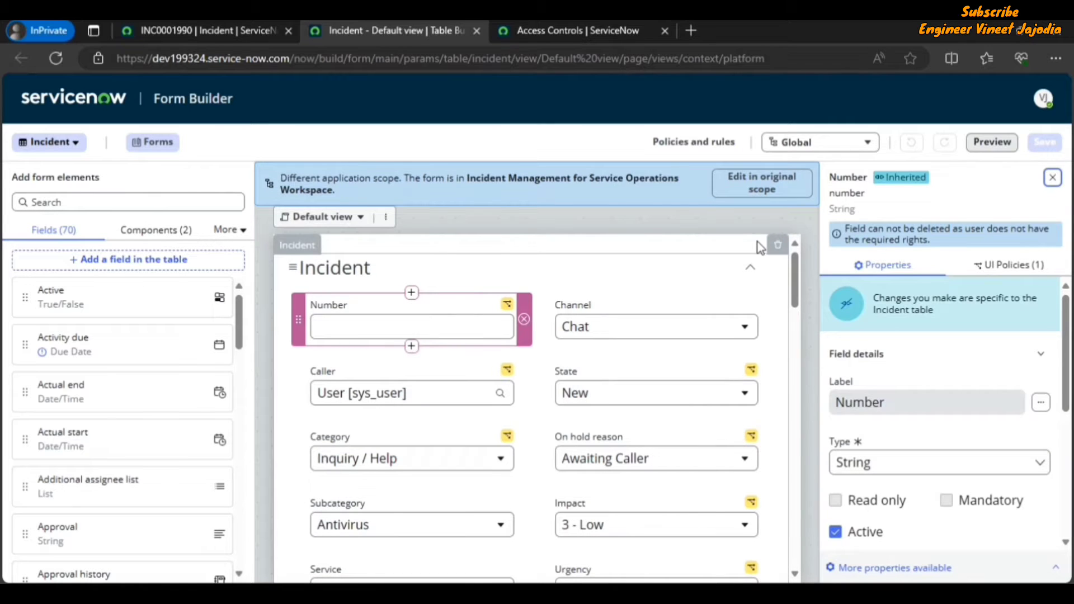
{"action": "left_click", "coordinate": [1053, 178]}
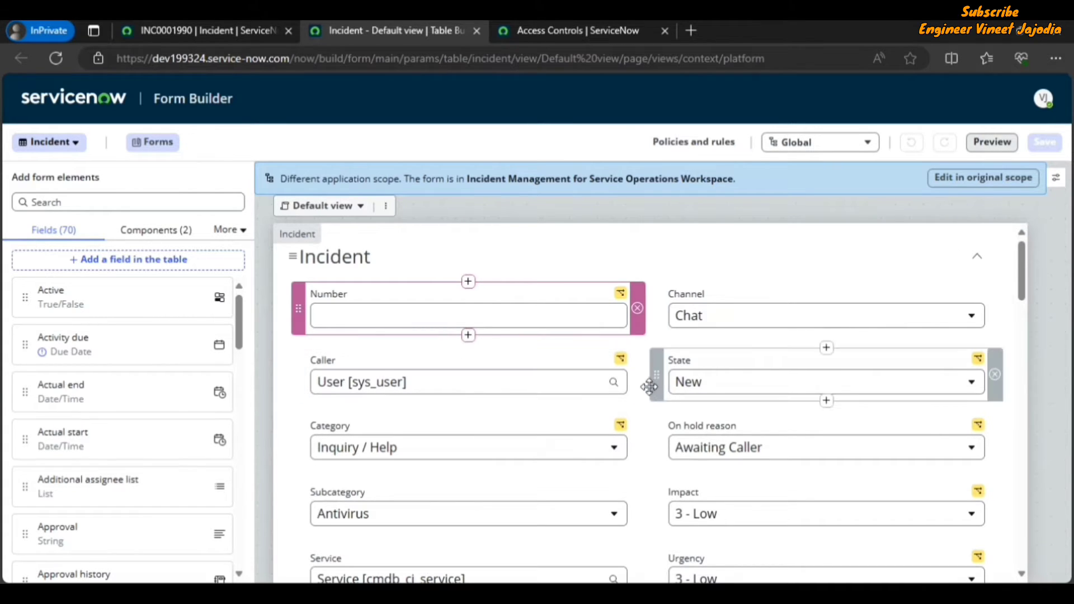
{"action": "left_click", "coordinate": [1056, 179]}
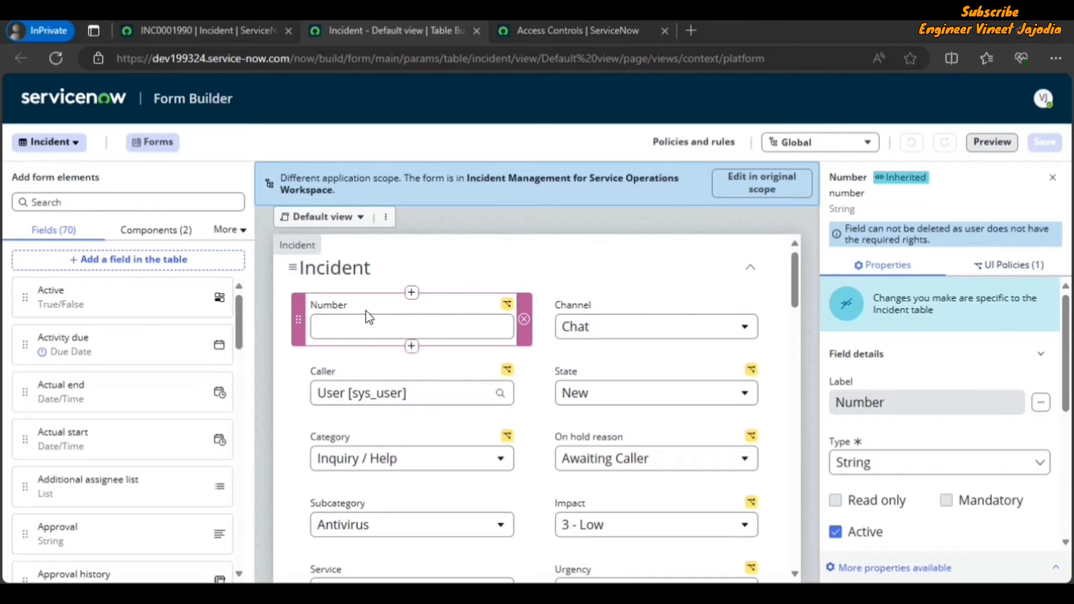
Step: Review the UI policies applied to the Number field and then to the Caller field
{"action": "left_click", "coordinate": [1007, 276]}
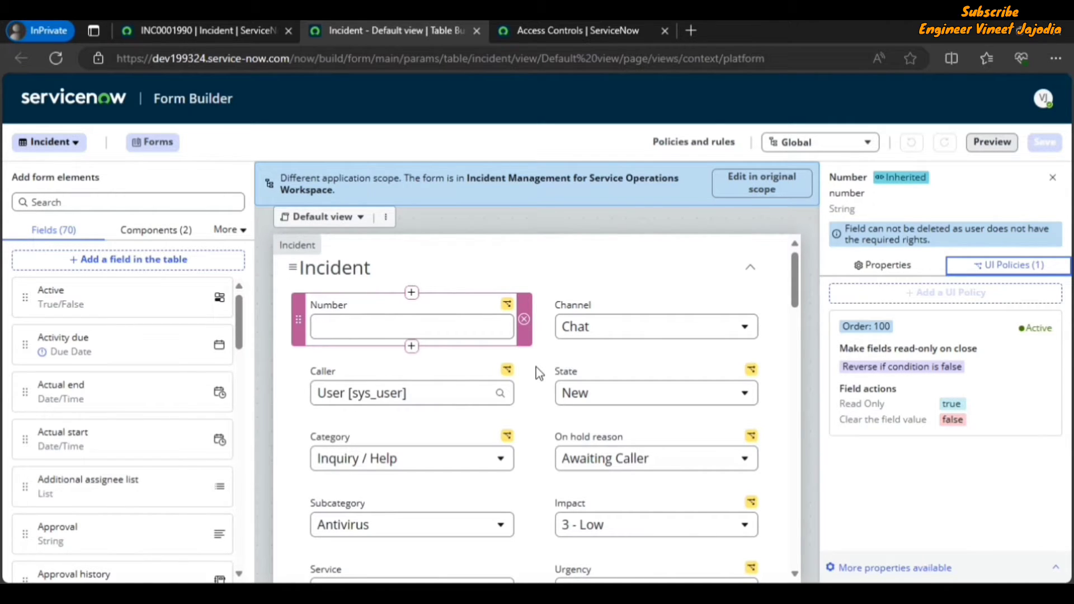
{"action": "left_click", "coordinate": [390, 378]}
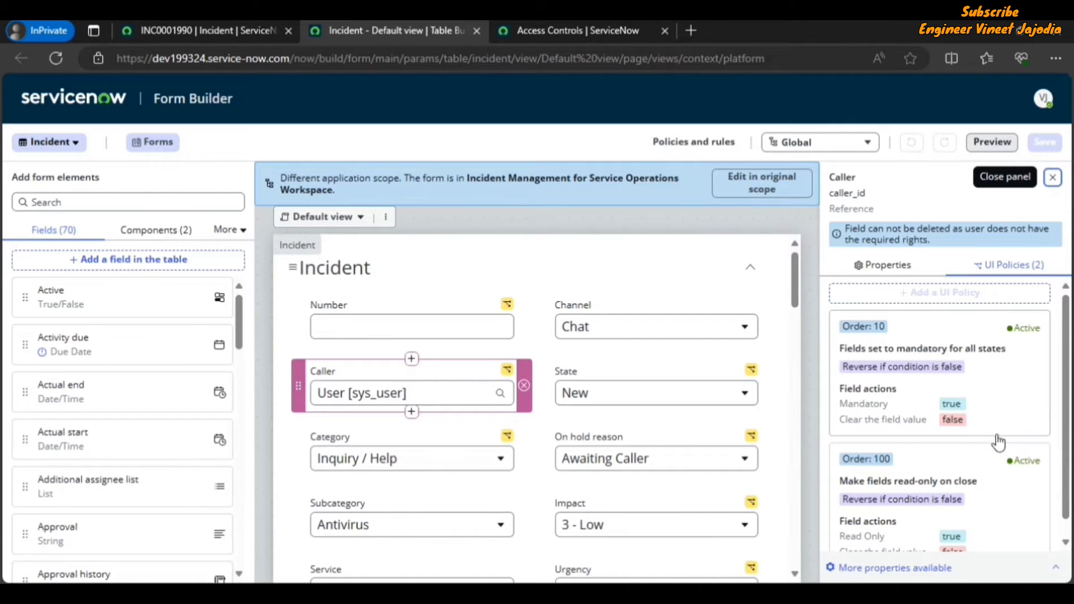
{"action": "scroll", "coordinate": [998, 442], "scroll_direction": "down", "scroll_amount": 1}
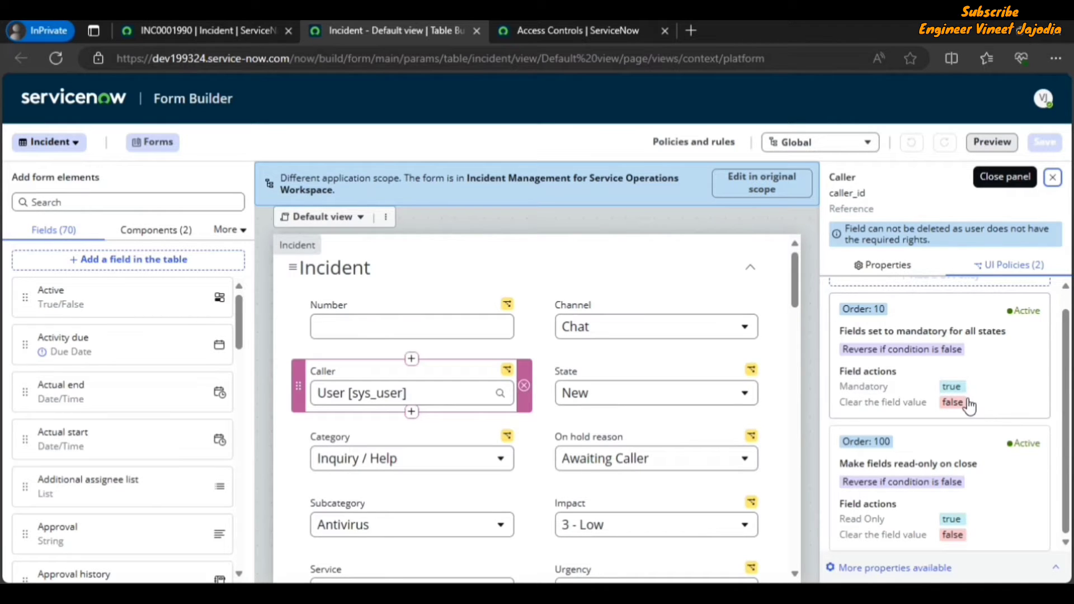
{"action": "scroll", "coordinate": [970, 407], "scroll_direction": "up", "scroll_amount": 1}
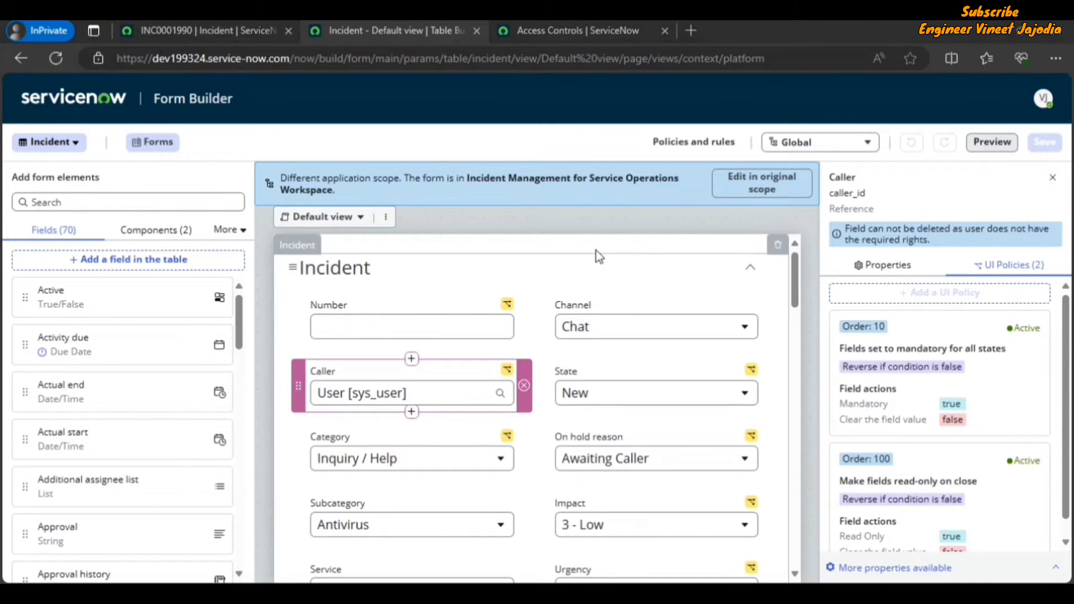
Step: Open the 'Fields set to mandatory for all states' UI policy and review its advanced settings, conditions and field actions
{"action": "left_click", "coordinate": [946, 346]}
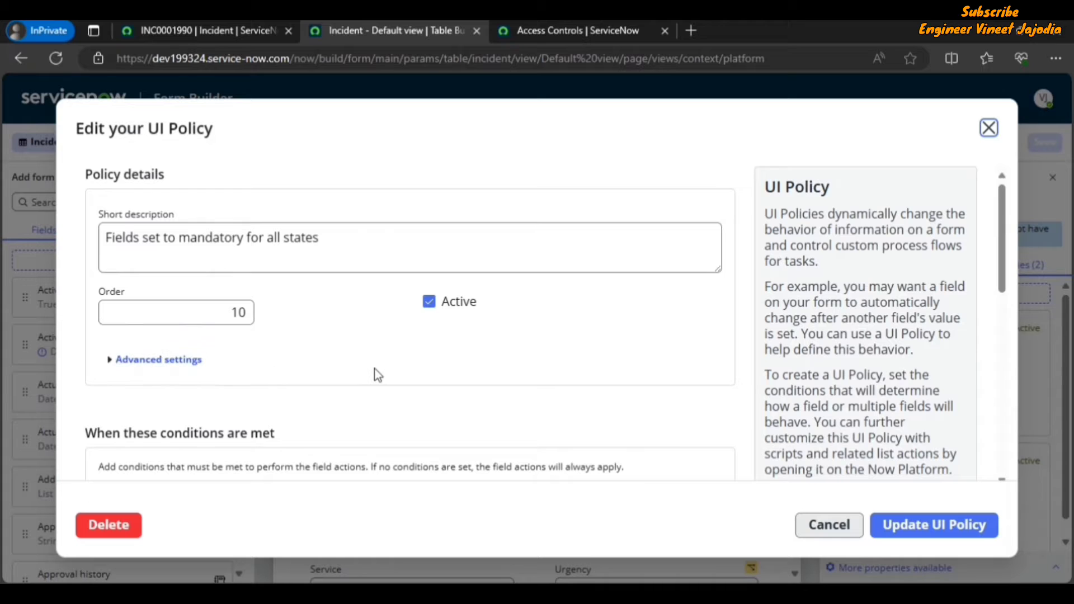
{"action": "scroll", "coordinate": [385, 370], "scroll_direction": "down", "scroll_amount": 2}
{"action": "left_click", "coordinate": [134, 264]}
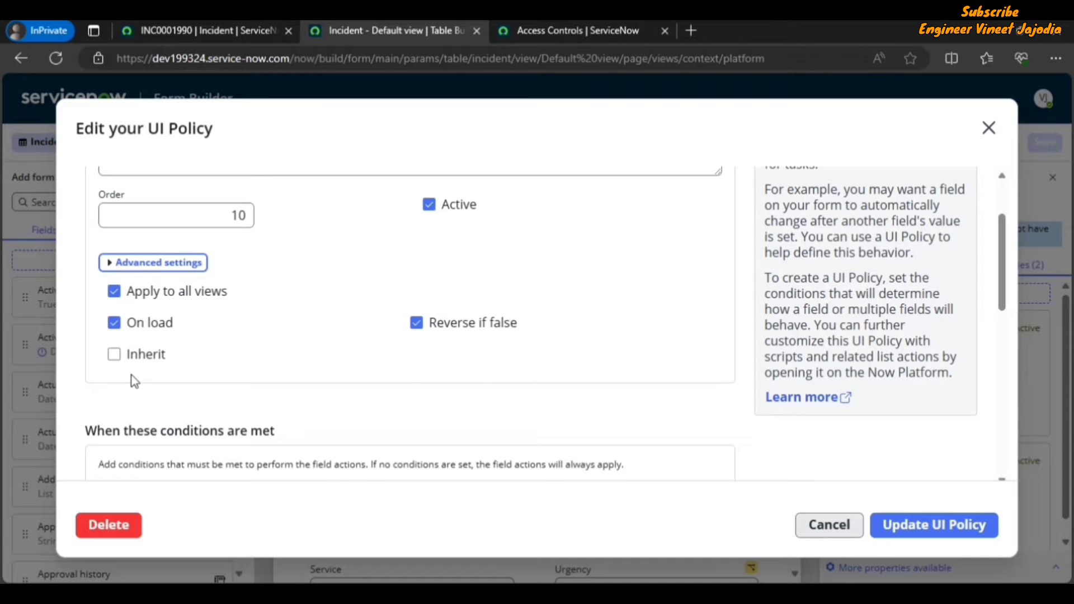
{"action": "scroll", "coordinate": [392, 375], "scroll_direction": "down", "scroll_amount": 3}
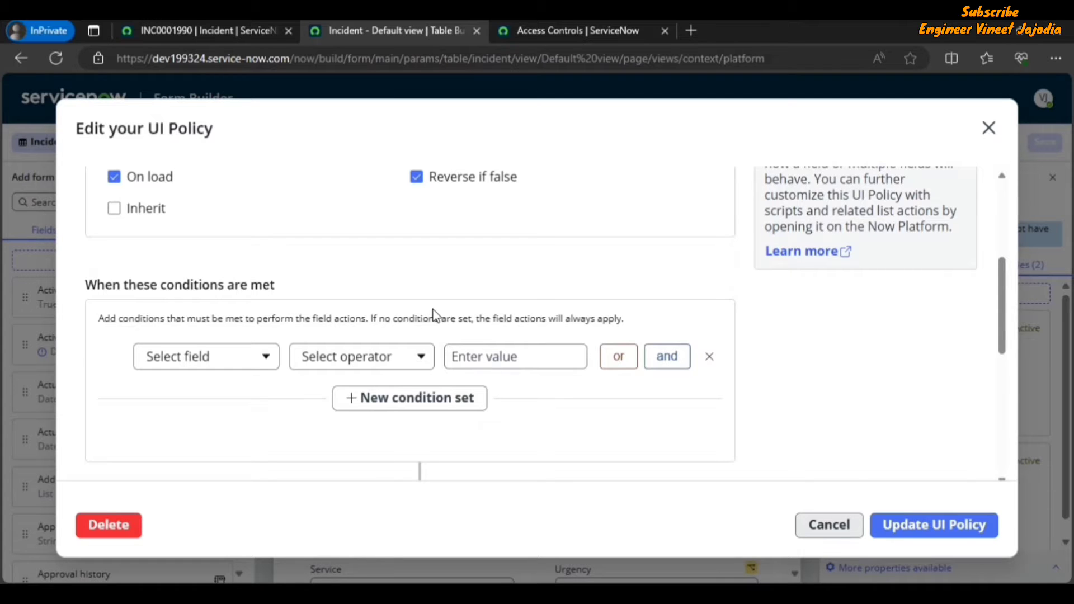
{"action": "scroll", "coordinate": [434, 315], "scroll_direction": "down", "scroll_amount": 2}
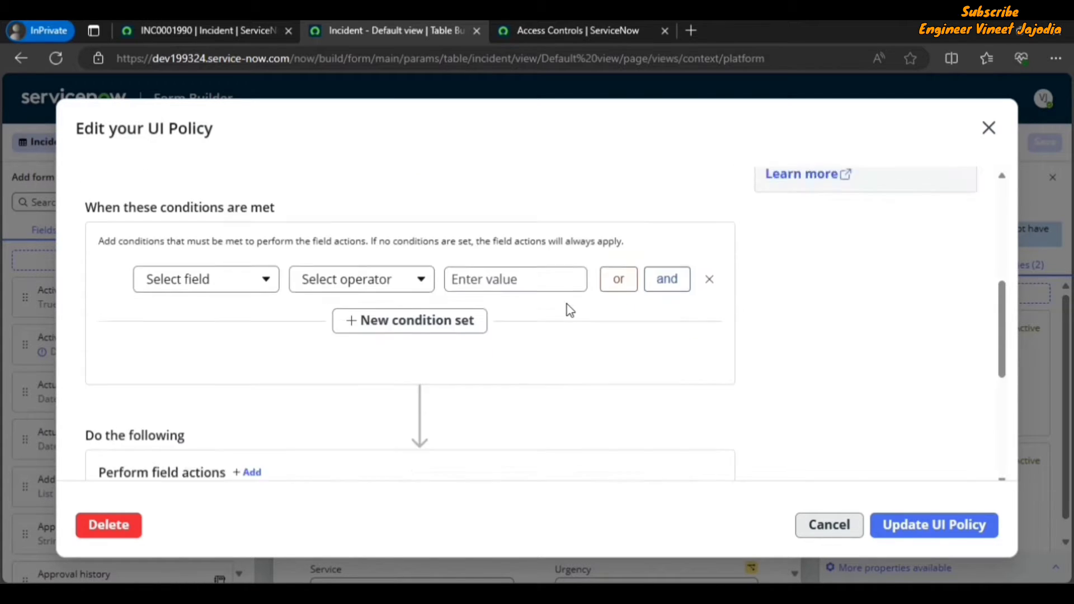
{"action": "scroll", "coordinate": [569, 309], "scroll_direction": "down", "scroll_amount": 3}
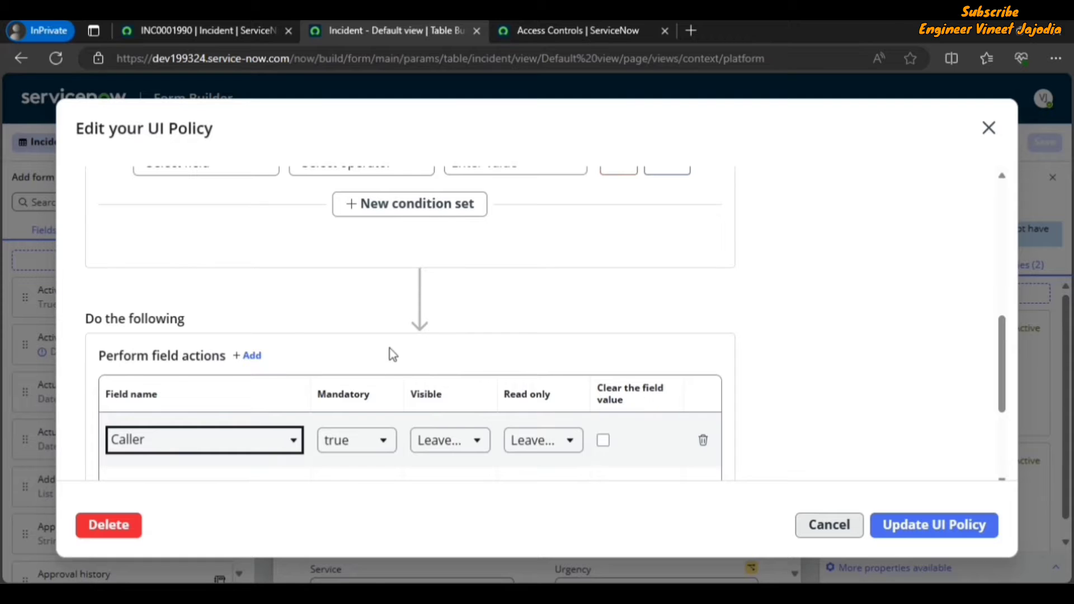
{"action": "scroll", "coordinate": [492, 361], "scroll_direction": "down", "scroll_amount": 2}
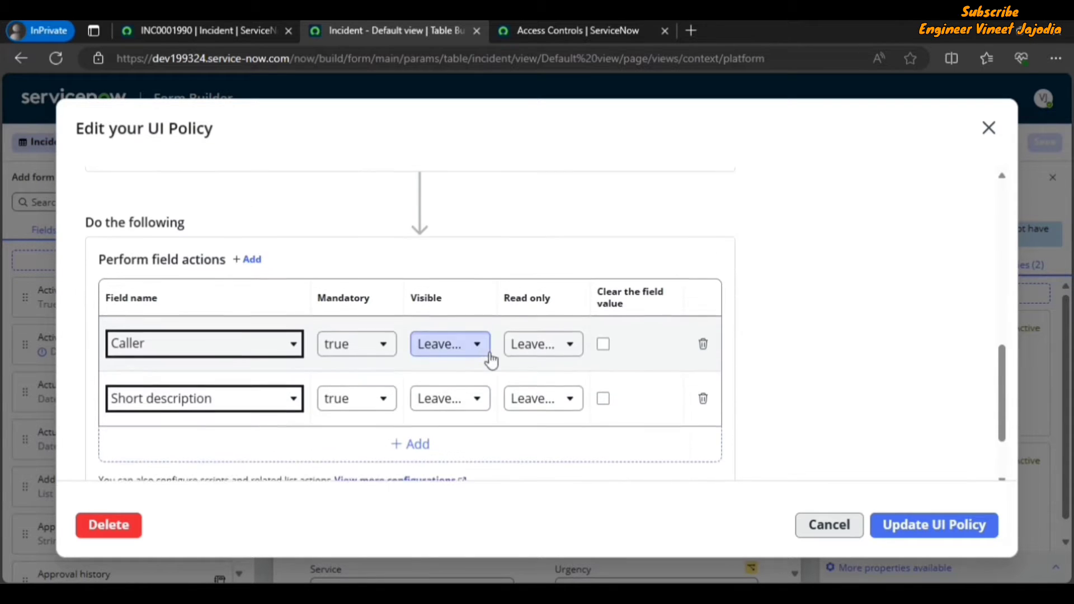
Step: Add two empty field action rows to the UI policy's field actions table
{"action": "left_click", "coordinate": [253, 263]}
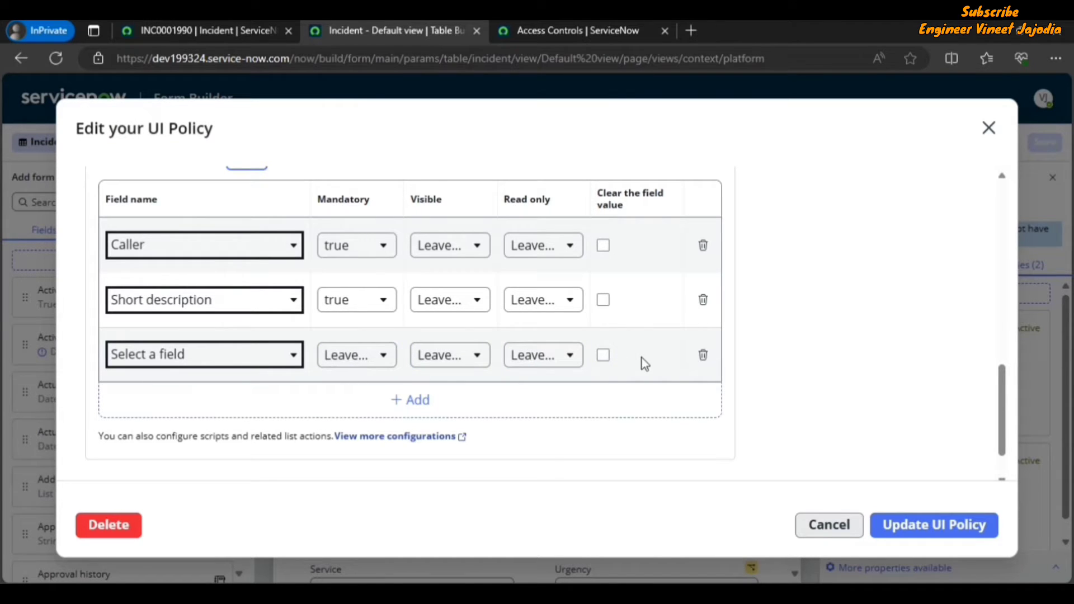
{"action": "left_click", "coordinate": [413, 408]}
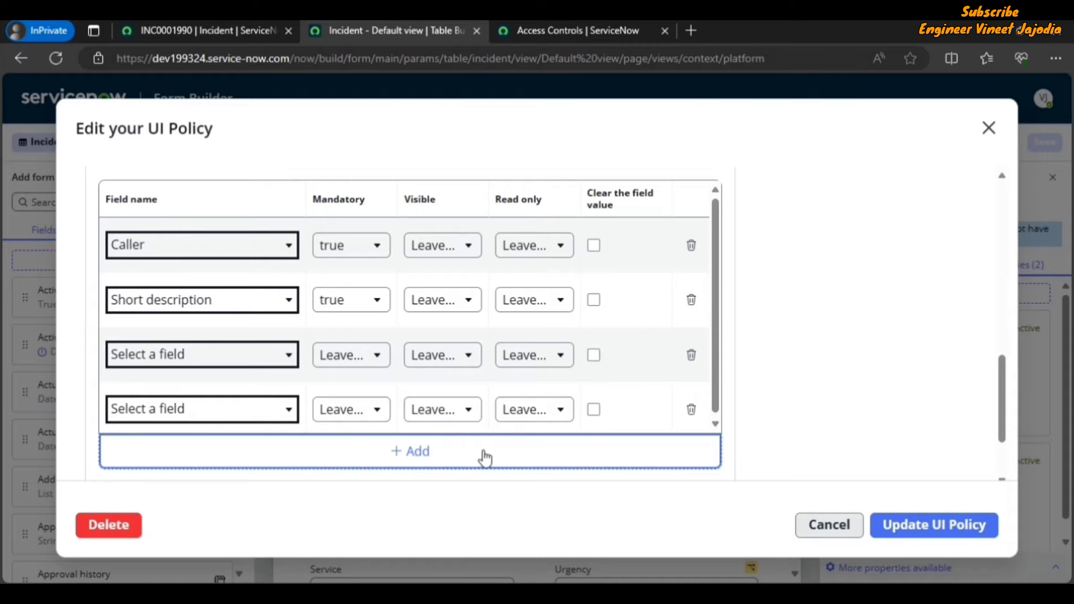
{"action": "scroll", "coordinate": [431, 455], "scroll_direction": "up", "scroll_amount": 2}
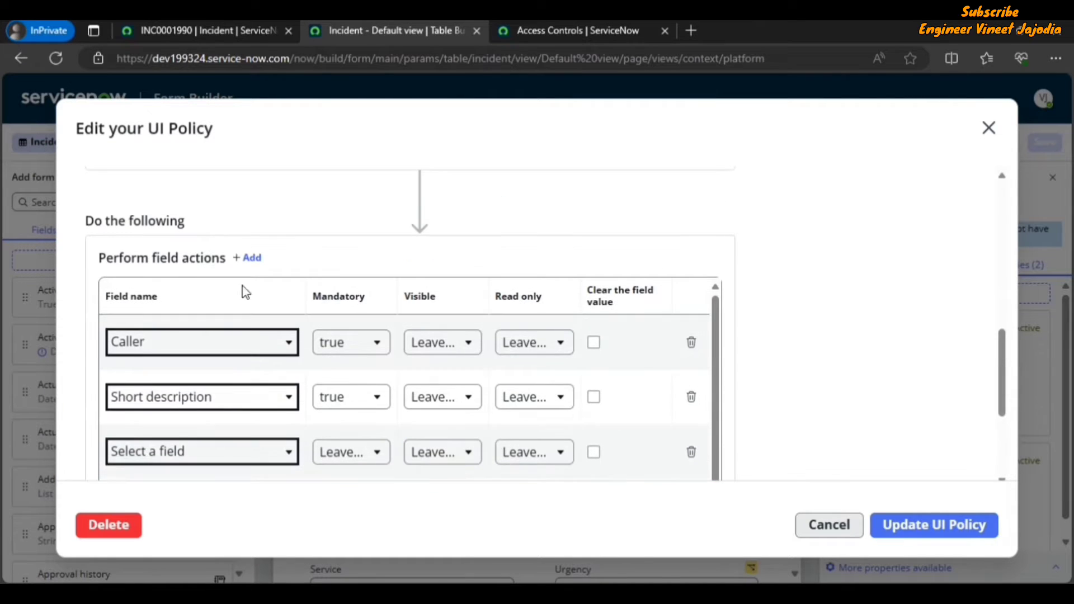
{"action": "scroll", "coordinate": [377, 283], "scroll_direction": "down", "scroll_amount": 2}
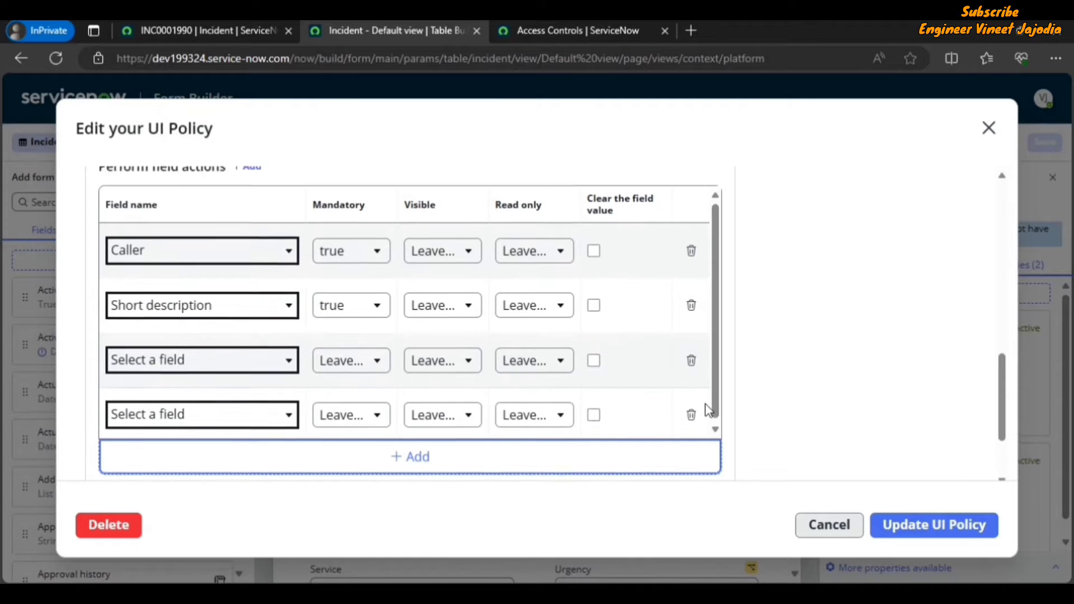
{"action": "scroll", "coordinate": [323, 401], "scroll_direction": "down", "scroll_amount": 2}
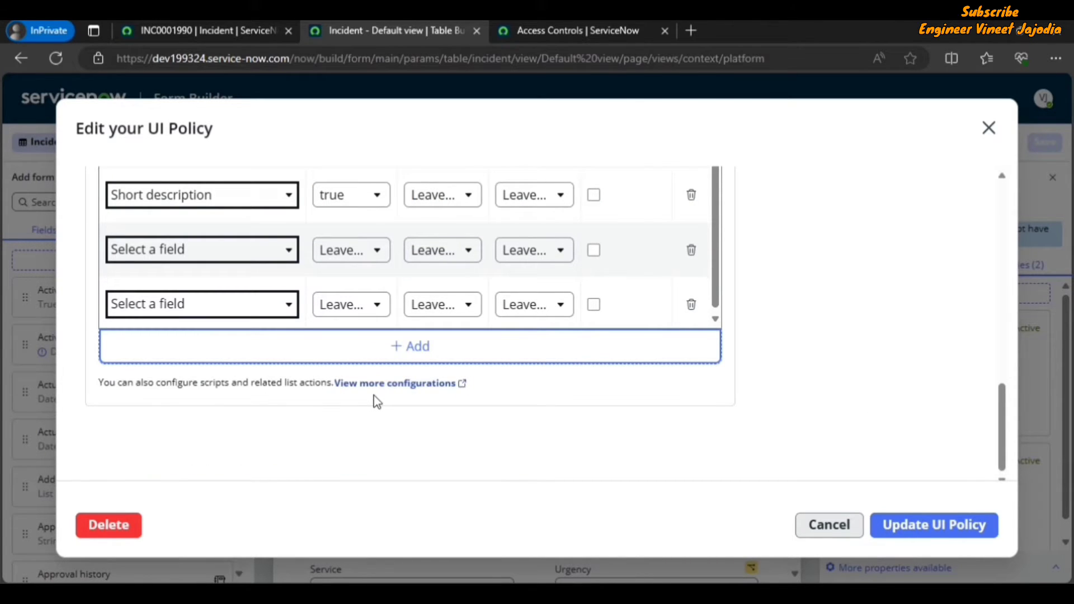
Step: Open the UI policy's full configuration in a new tab, then return to the Form Builder policy editor
{"action": "left_click", "coordinate": [432, 384]}
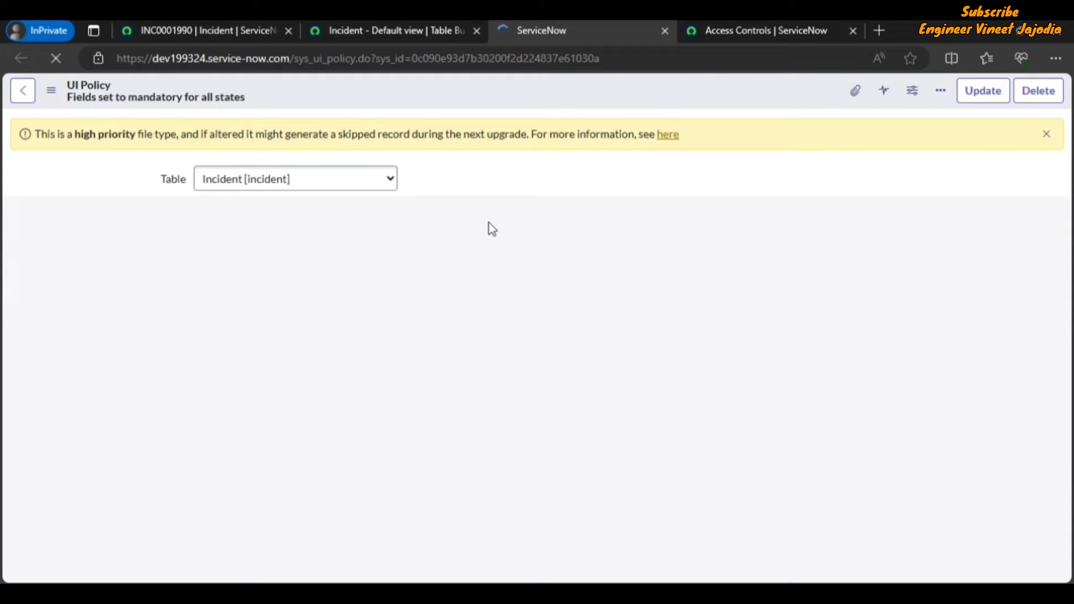
{"action": "left_click", "coordinate": [402, 31]}
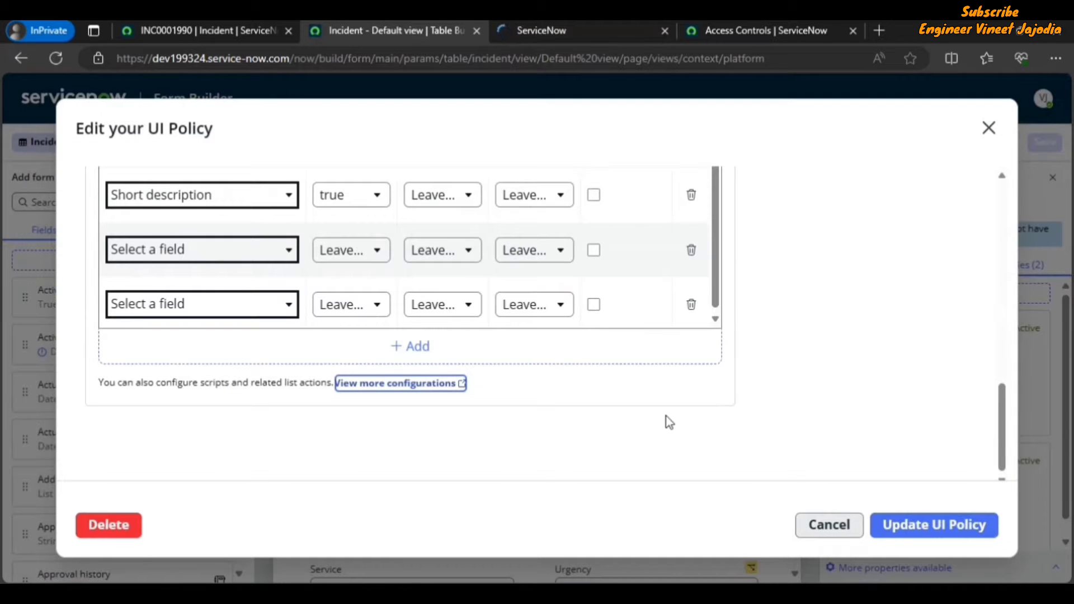
{"action": "scroll", "coordinate": [627, 407], "scroll_direction": "up", "scroll_amount": 4}
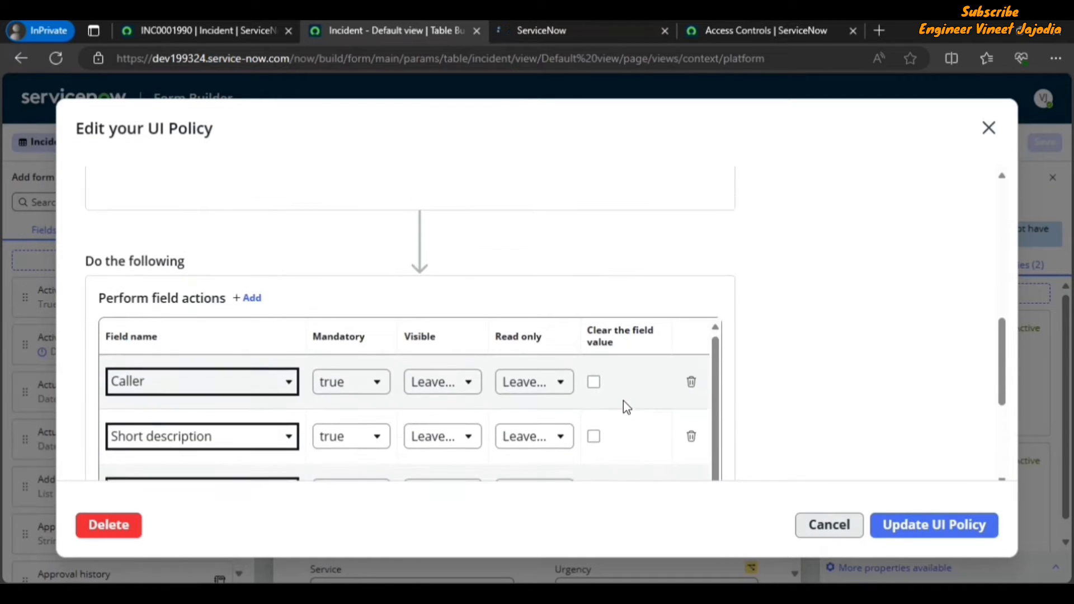
Step: Scroll back through the UI policy's details, compare it with its full configuration tab, and close the policy editor
{"action": "scroll", "coordinate": [765, 296], "scroll_direction": "up", "scroll_amount": 3}
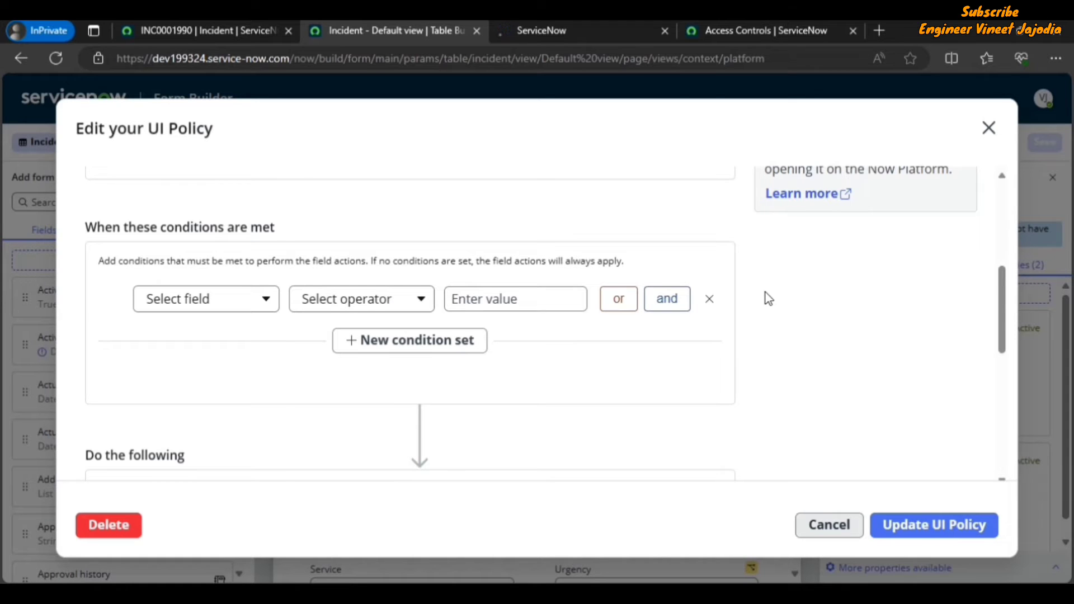
{"action": "scroll", "coordinate": [765, 293], "scroll_direction": "up", "scroll_amount": 2}
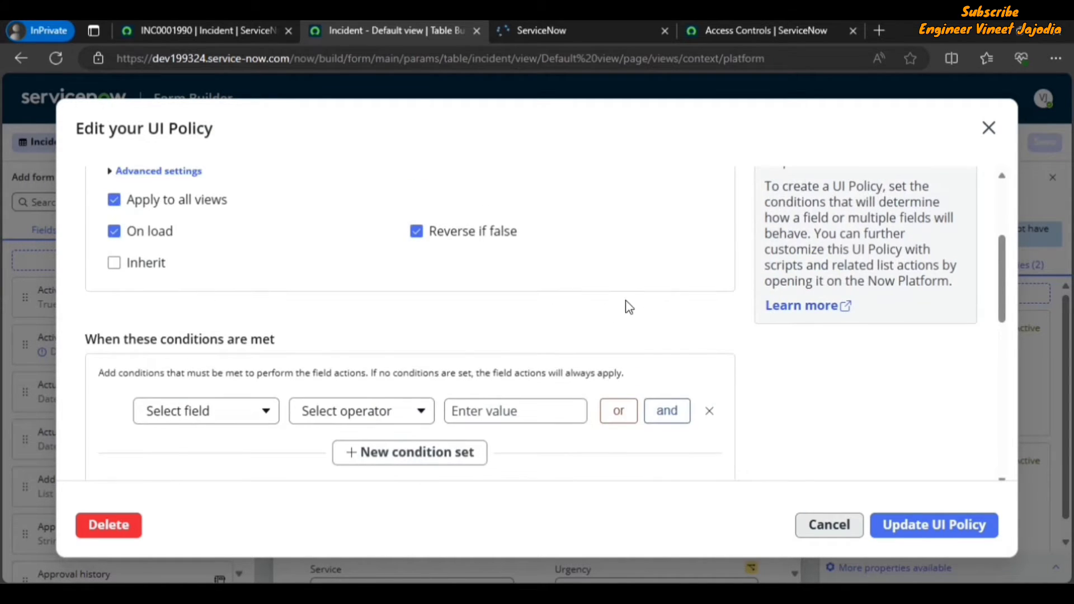
{"action": "scroll", "coordinate": [649, 308], "scroll_direction": "up", "scroll_amount": 2}
{"action": "scroll", "coordinate": [809, 279], "scroll_direction": "up", "scroll_amount": 1}
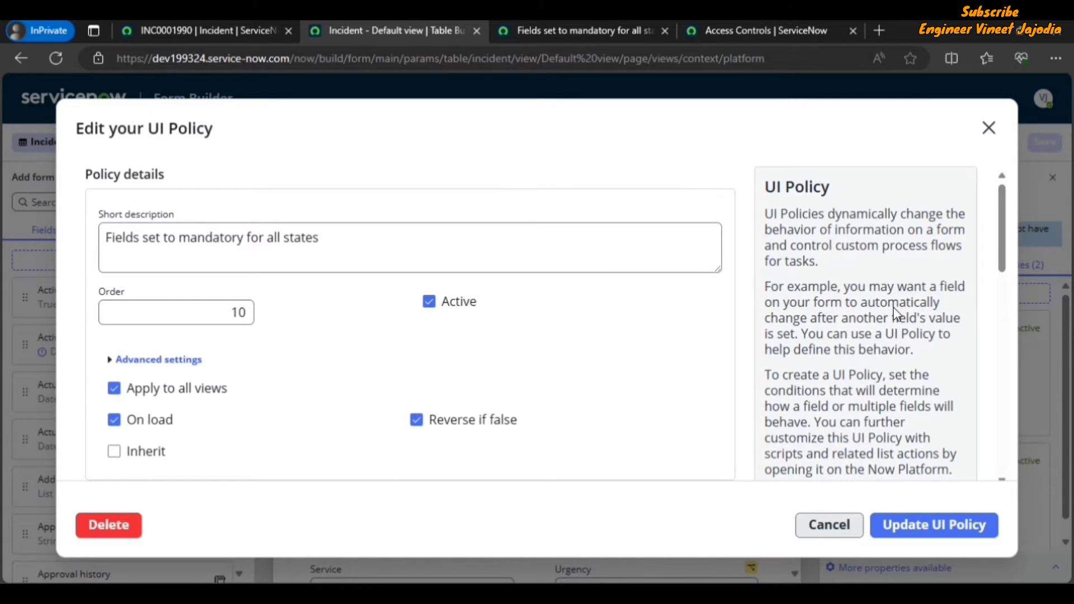
{"action": "scroll", "coordinate": [862, 305], "scroll_direction": "down", "scroll_amount": 4}
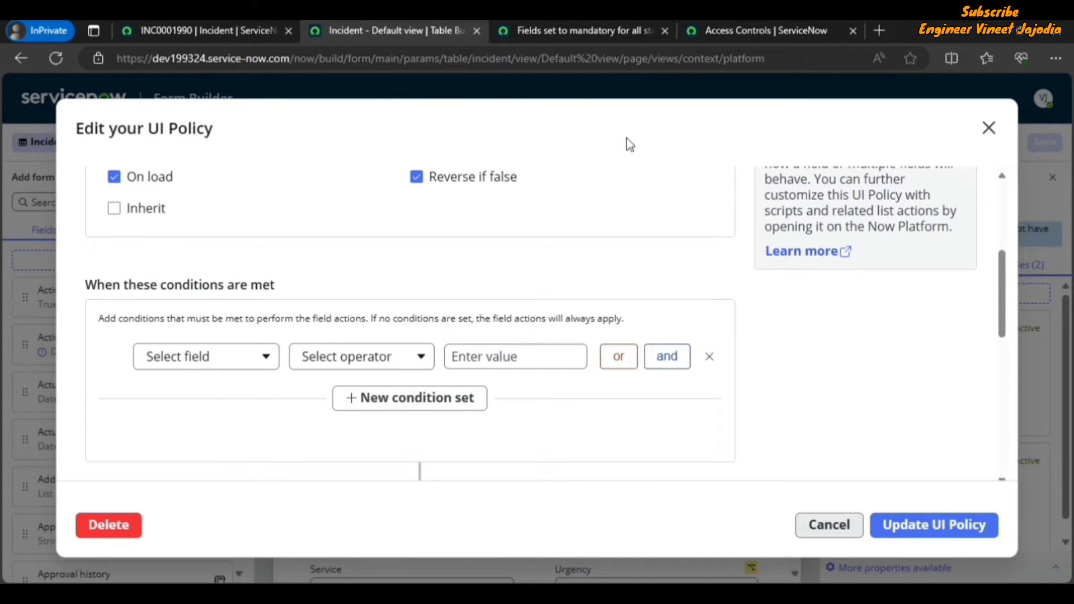
{"action": "left_click", "coordinate": [566, 37]}
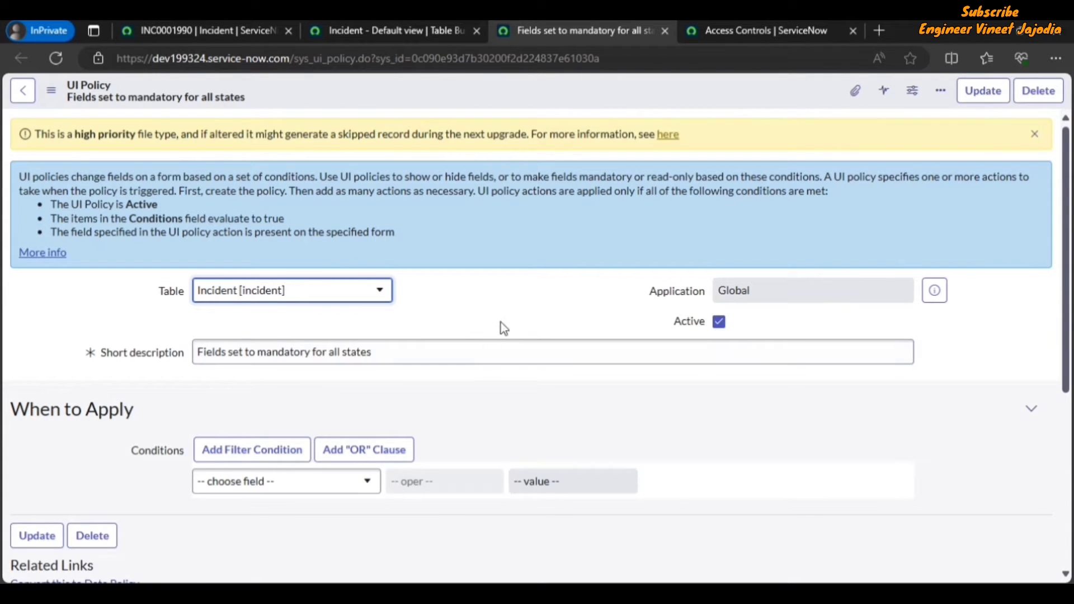
{"action": "left_click", "coordinate": [403, 31]}
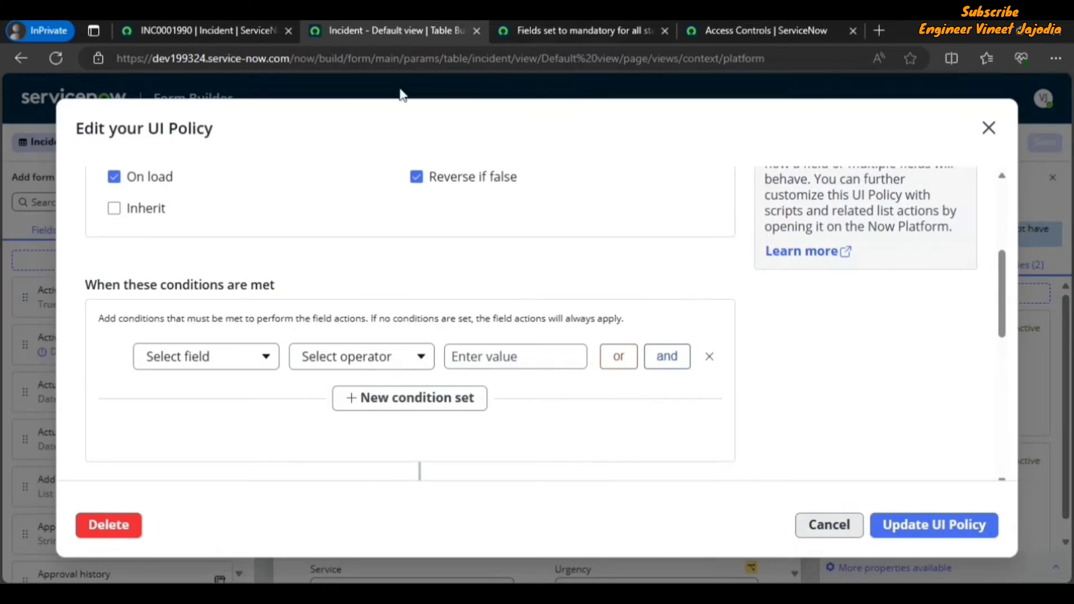
{"action": "left_click", "coordinate": [564, 29]}
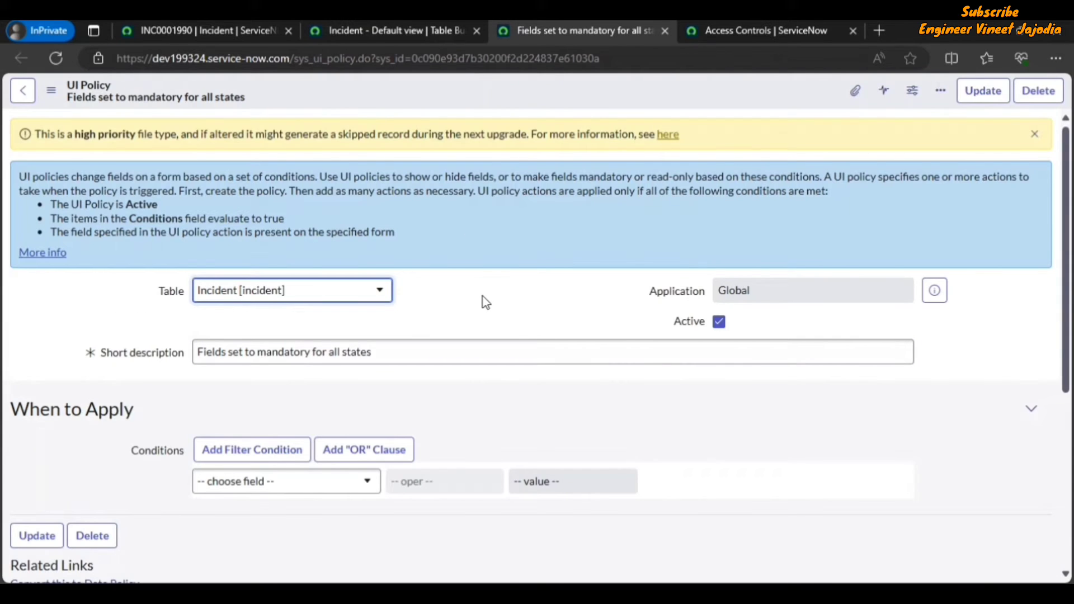
{"action": "left_click", "coordinate": [361, 25]}
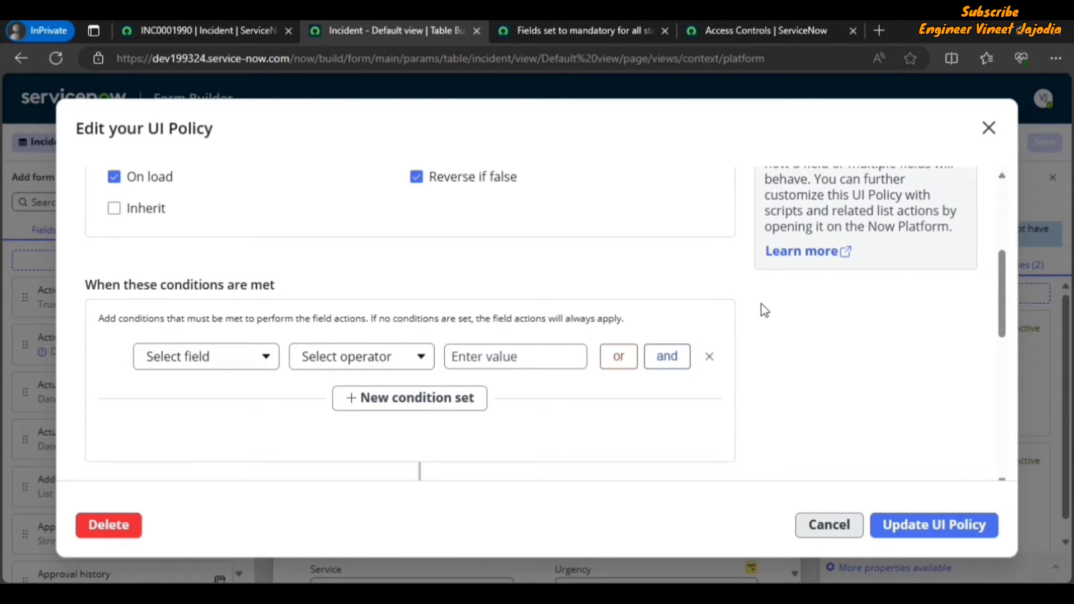
{"action": "left_click", "coordinate": [987, 132]}
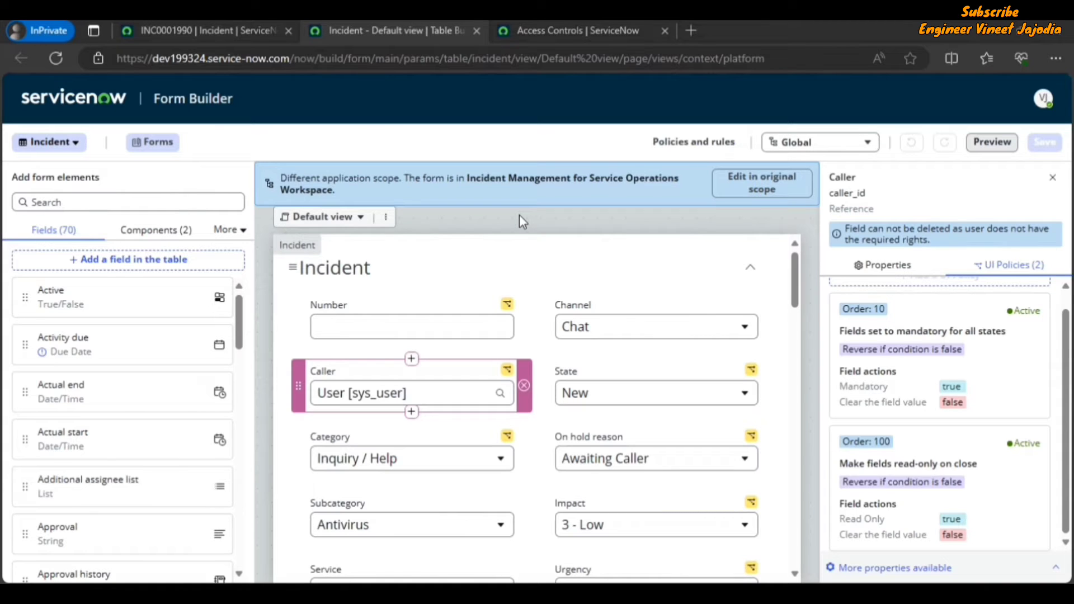
{"action": "left_click", "coordinate": [758, 189]}
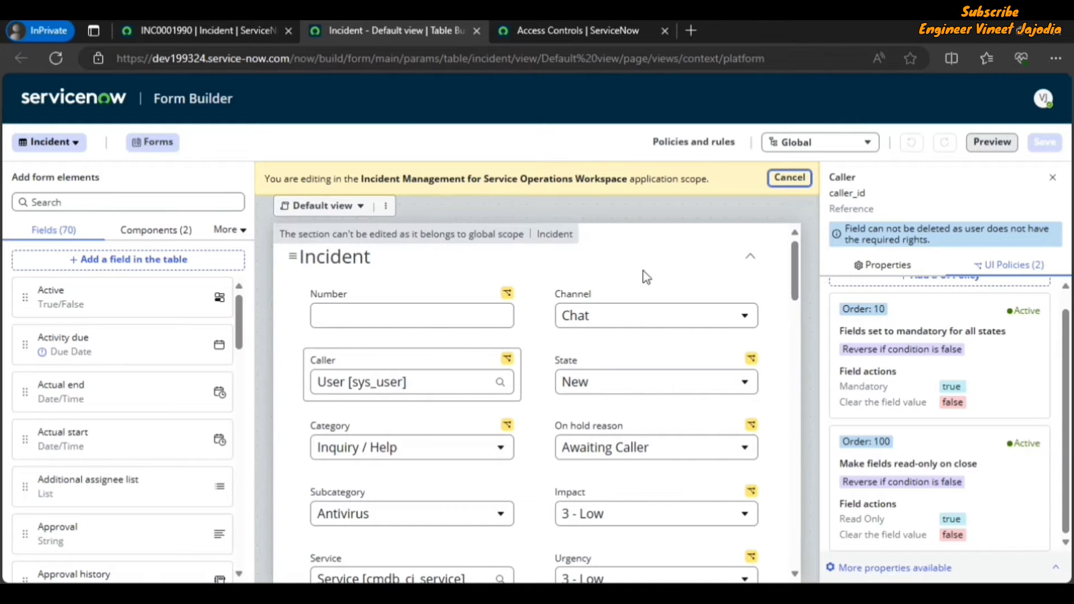
{"action": "left_click_drag", "start_coordinate": [363, 297], "coordinate": [532, 311]}
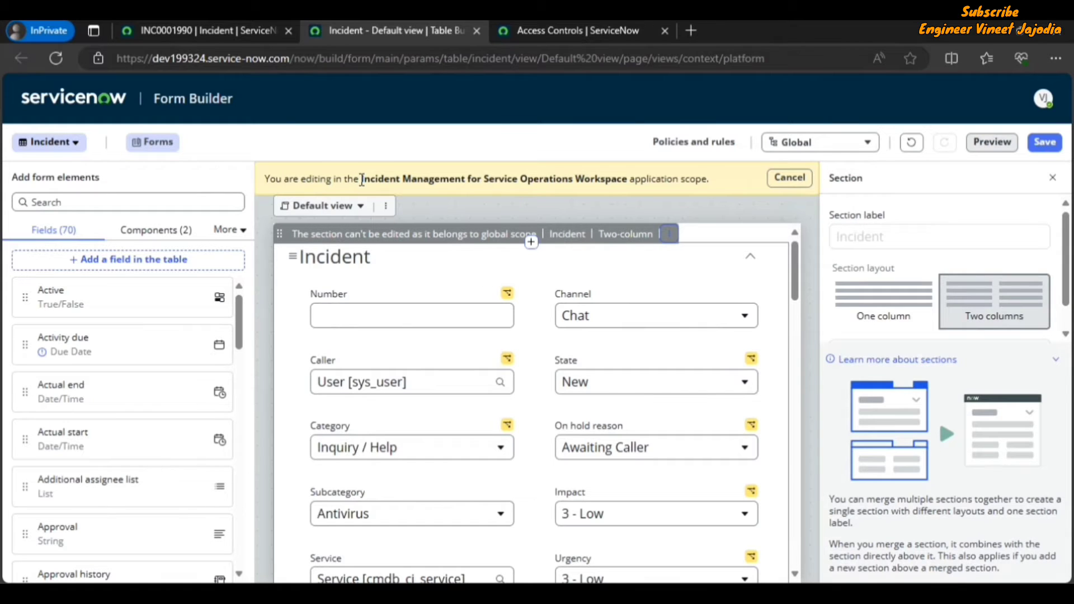
{"action": "left_click_drag", "start_coordinate": [361, 178], "coordinate": [629, 187]}
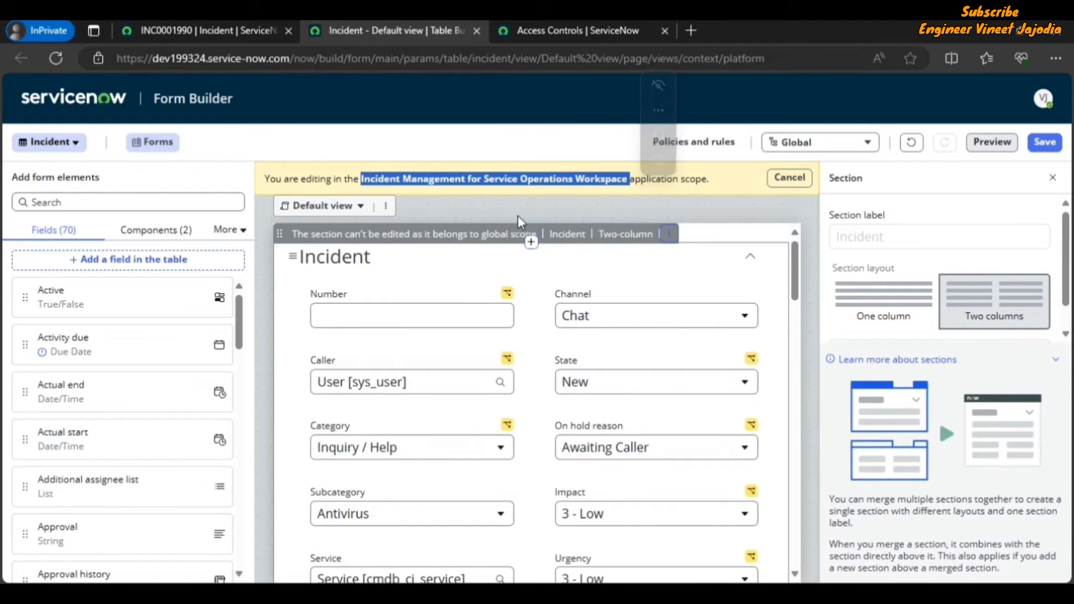
{"action": "left_click", "coordinate": [787, 180]}
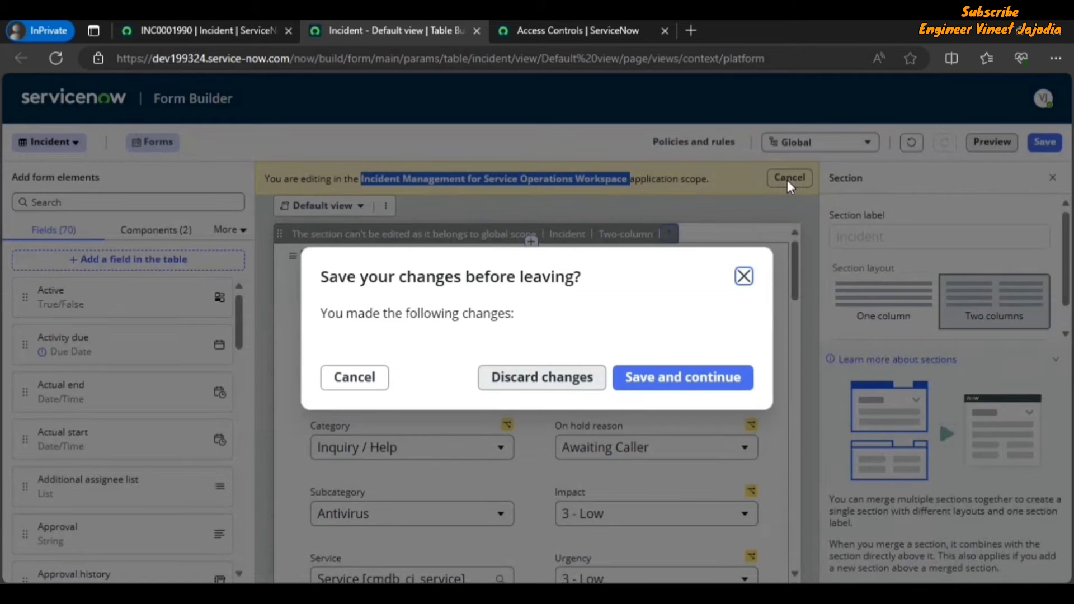
{"action": "left_click", "coordinate": [519, 385]}
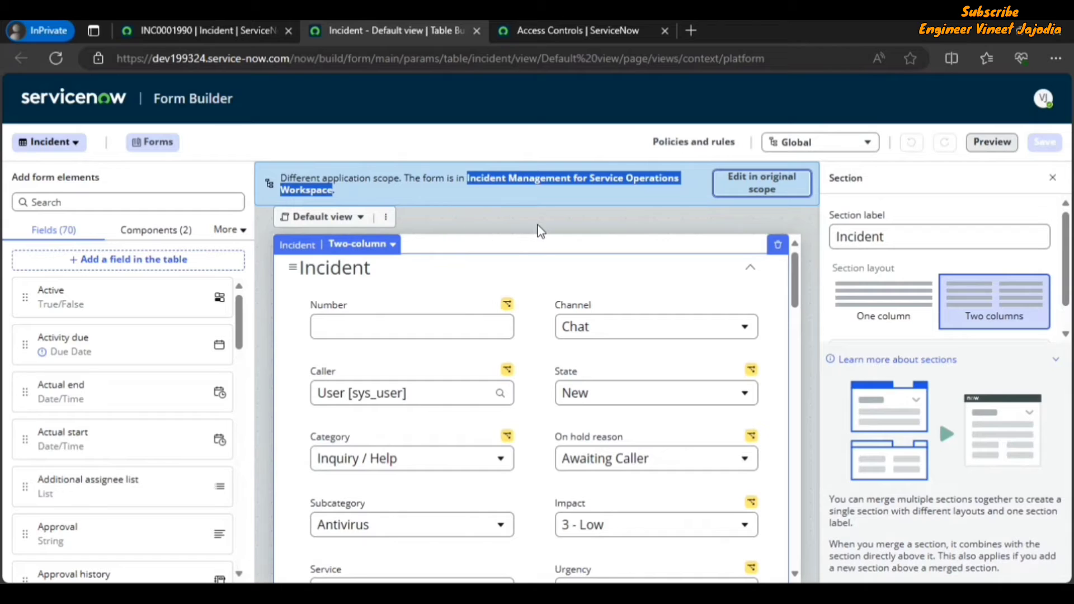
{"action": "left_click", "coordinate": [537, 224]}
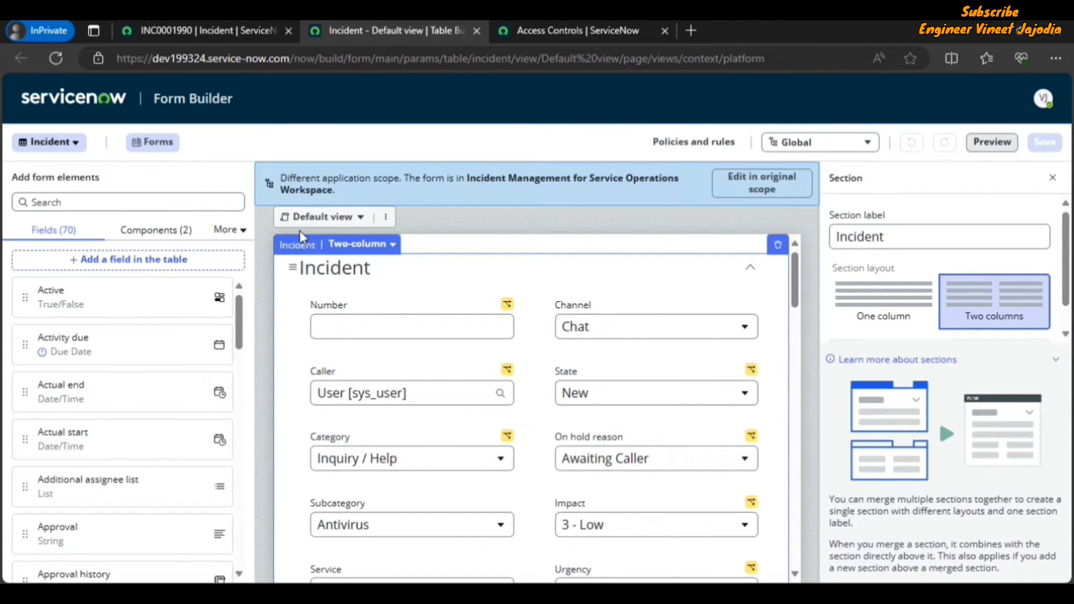
Step: Switch the form to the Service Portal view and then back to the Default view
{"action": "left_click", "coordinate": [349, 217]}
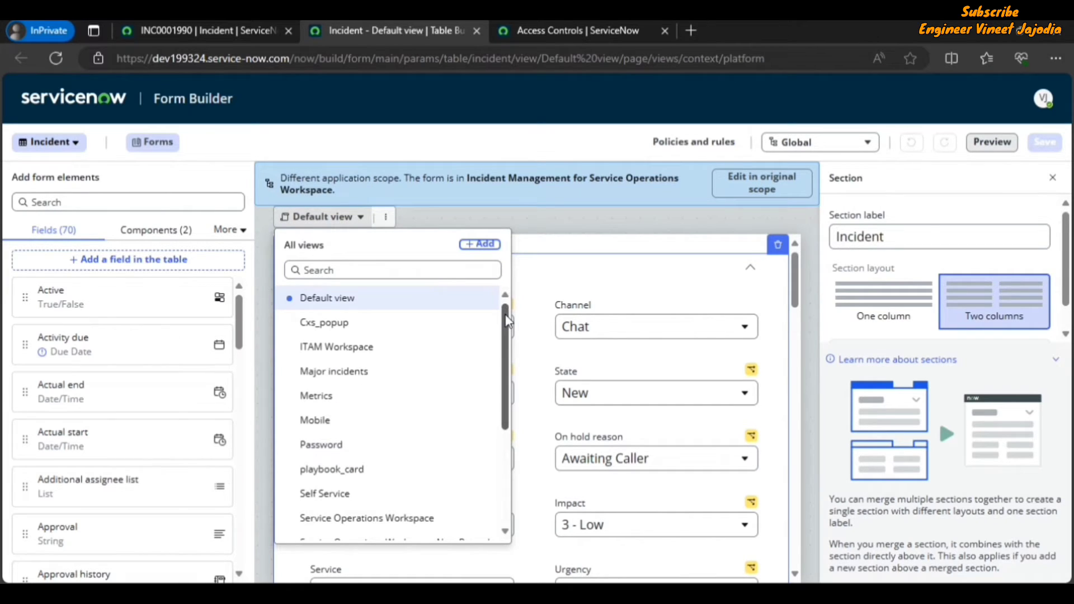
{"action": "left_click_drag", "start_coordinate": [507, 320], "coordinate": [502, 396]}
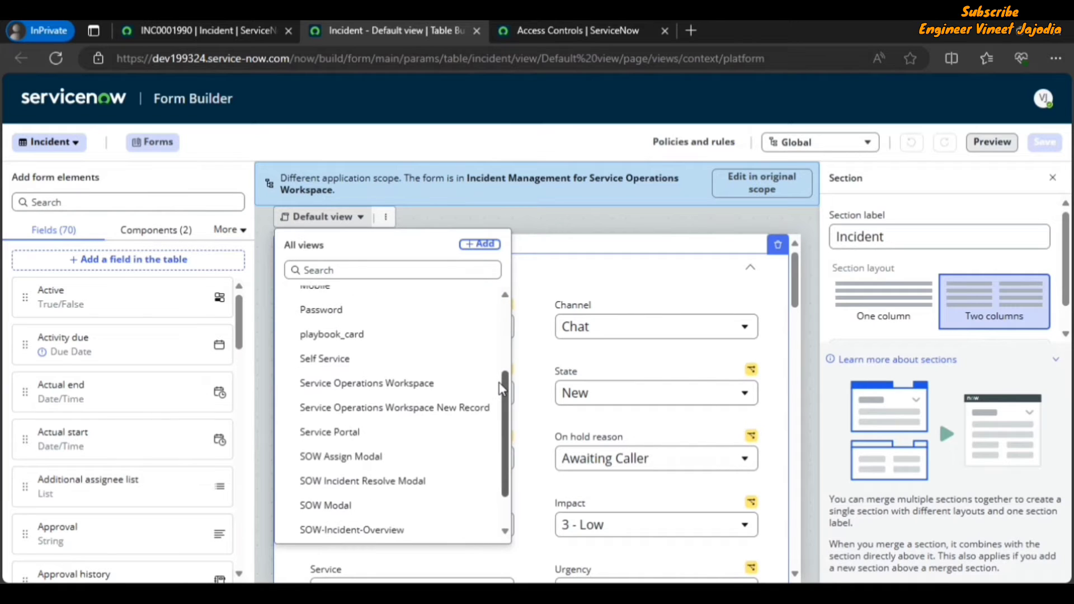
{"action": "left_click", "coordinate": [358, 442]}
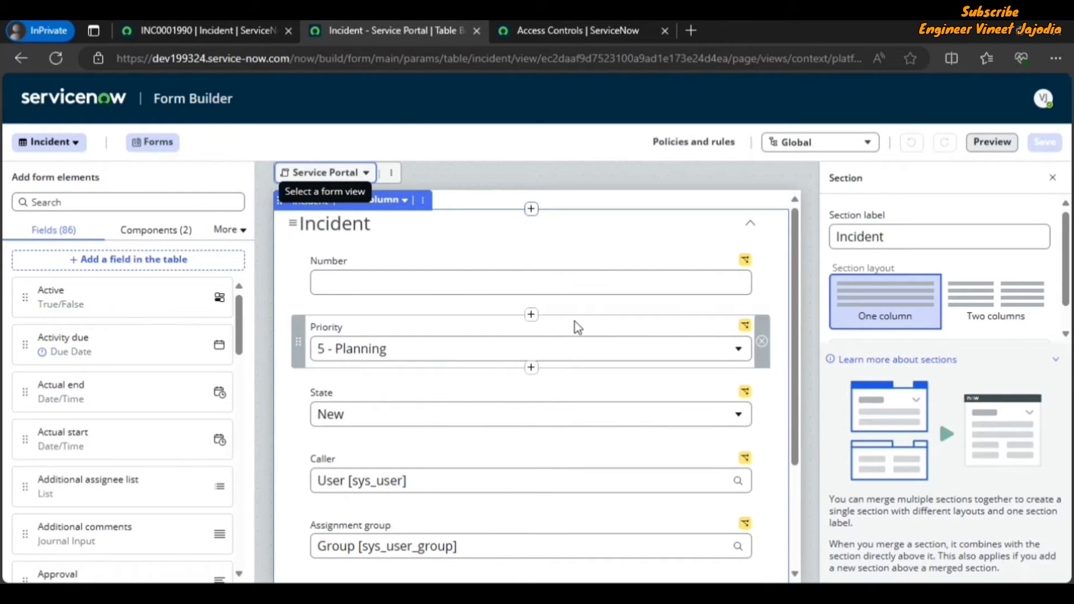
{"action": "left_click", "coordinate": [361, 173]}
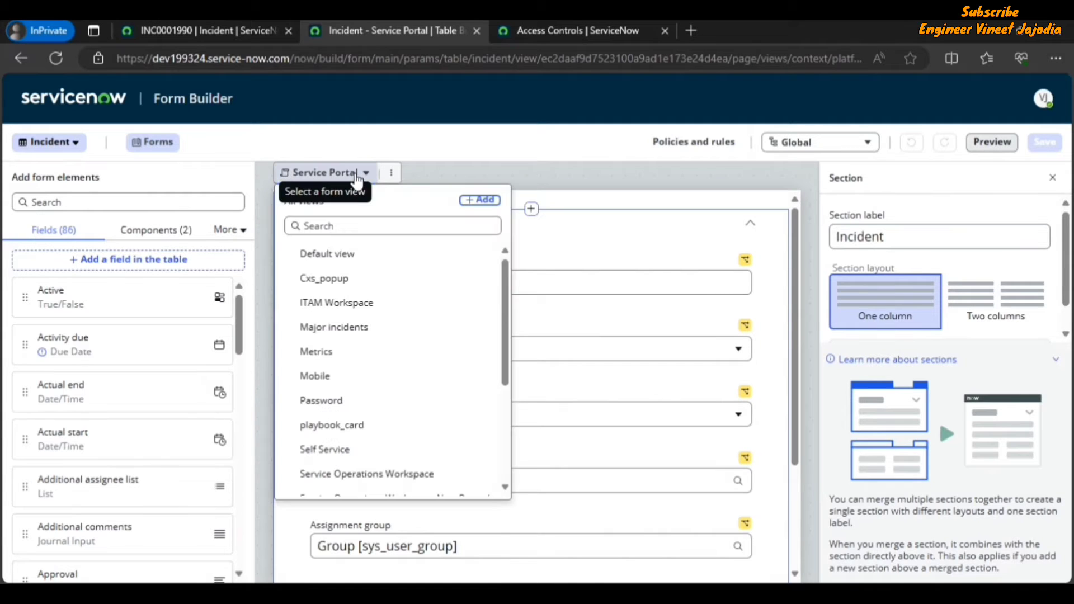
{"action": "left_click", "coordinate": [361, 262]}
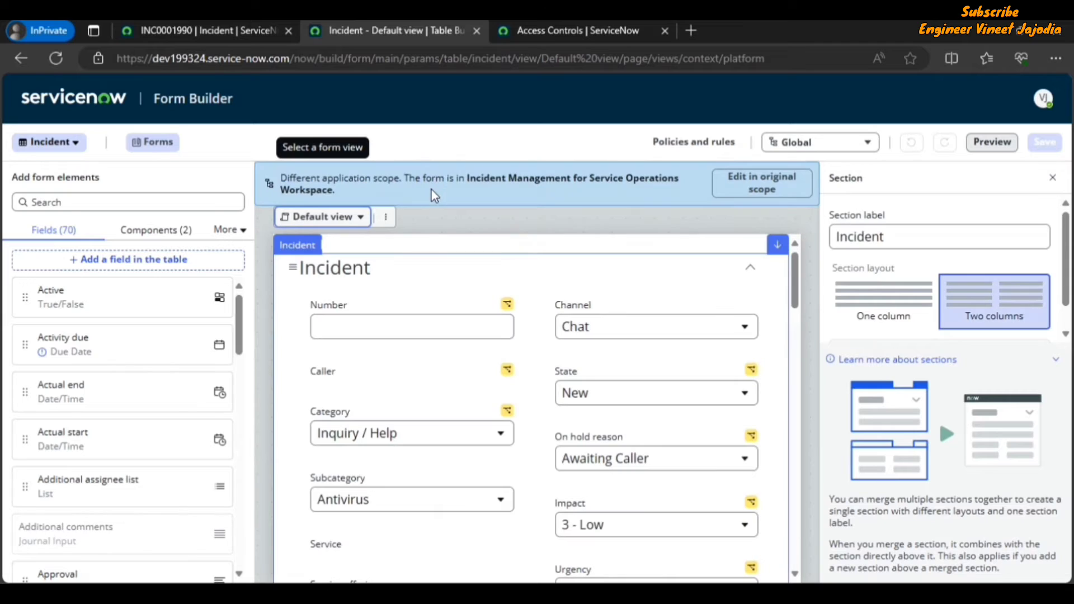
Step: Open the related list configuration for the Default view in a new tab, then return to Form Builder
{"action": "left_click", "coordinate": [386, 218]}
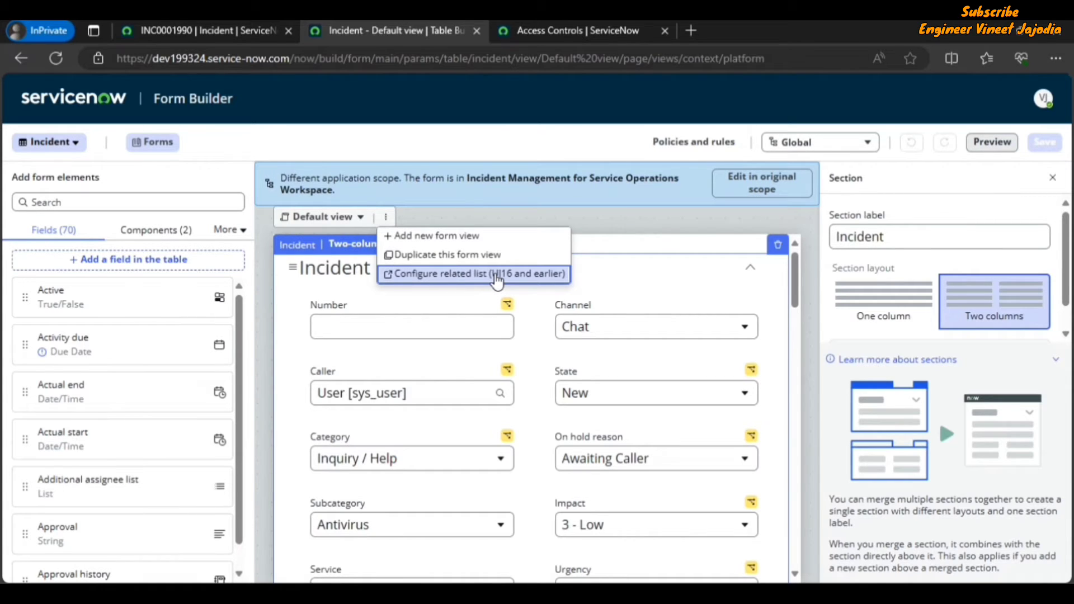
{"action": "left_click", "coordinate": [451, 281]}
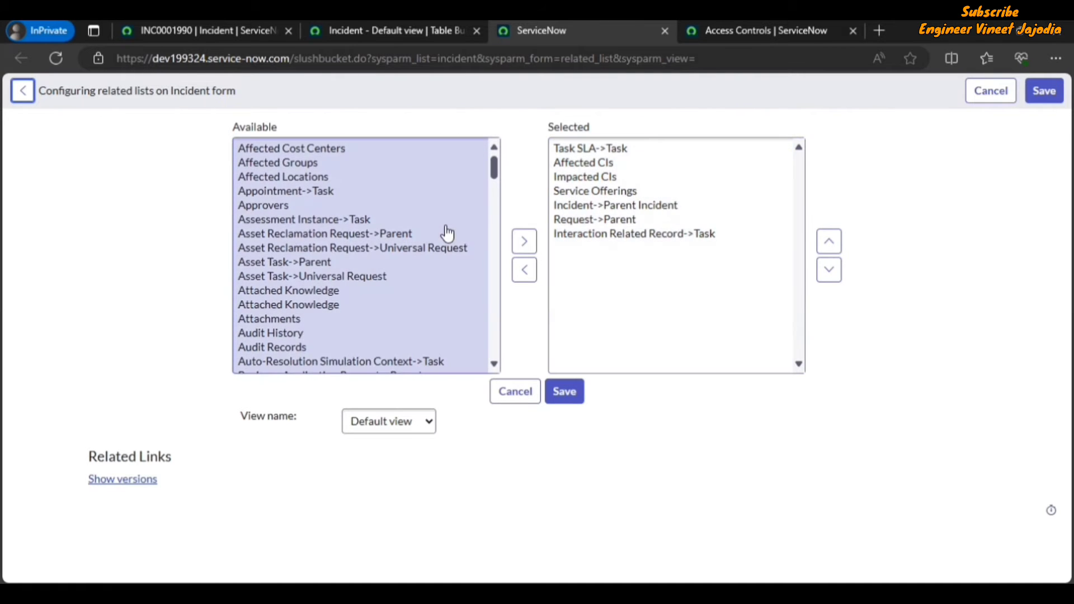
{"action": "left_click", "coordinate": [665, 31]}
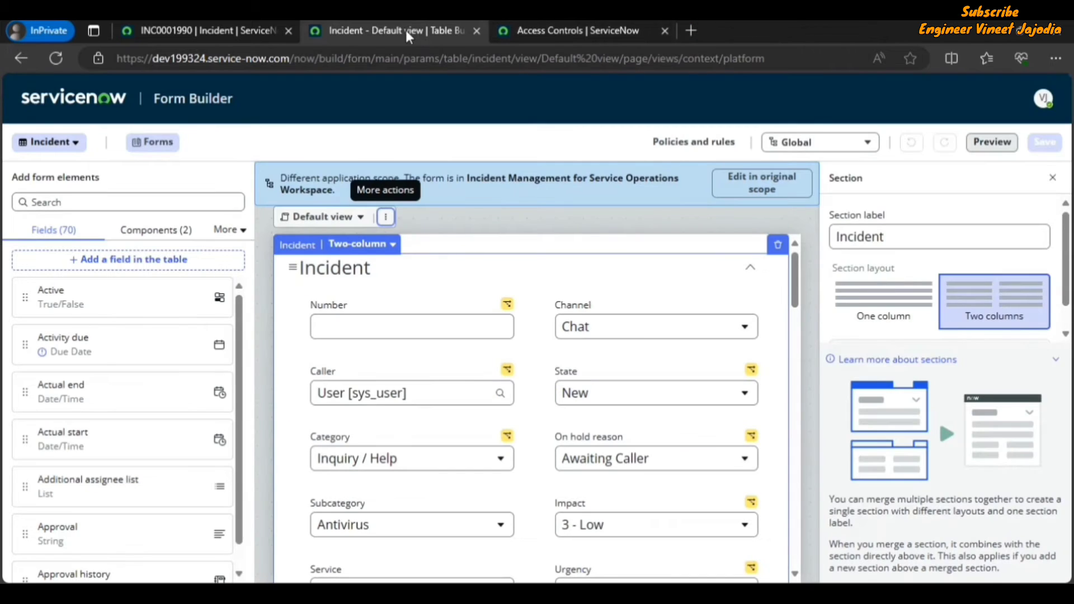
{"action": "left_click", "coordinate": [386, 220]}
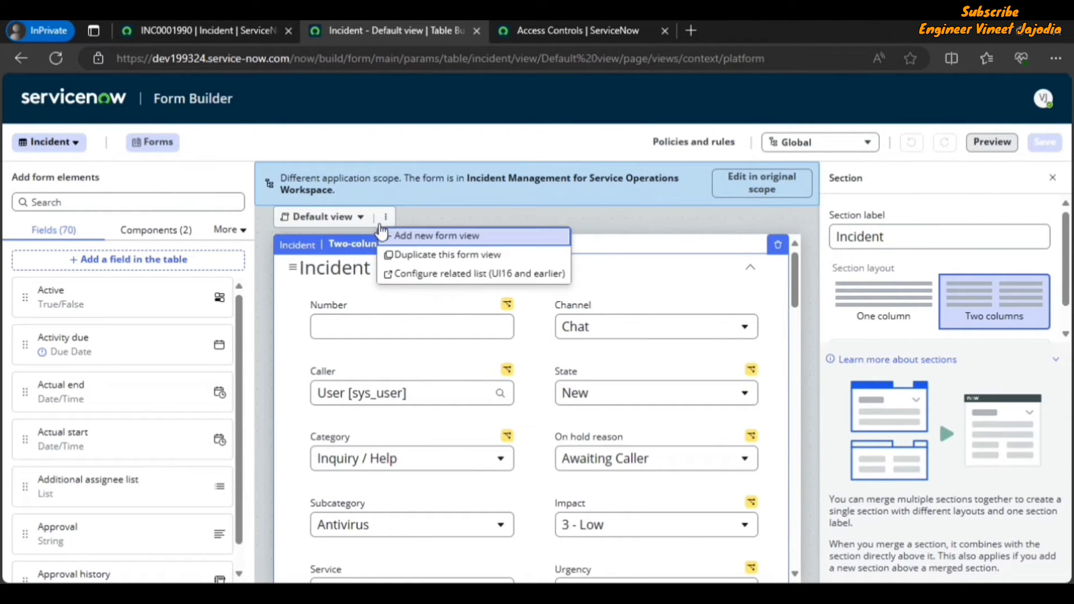
{"action": "left_click", "coordinate": [335, 221]}
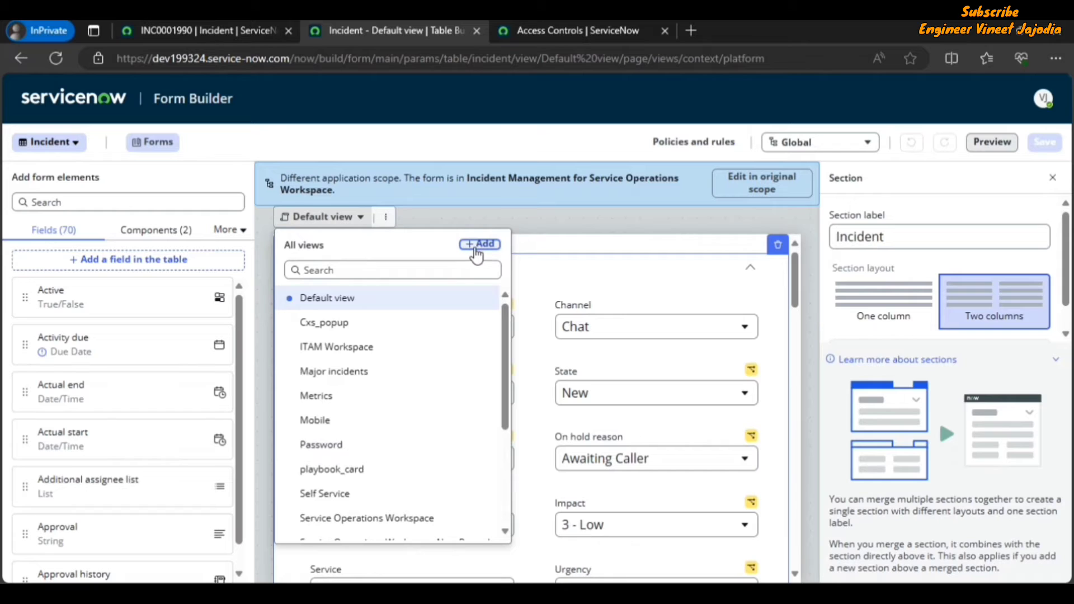
{"action": "left_click", "coordinate": [482, 249]}
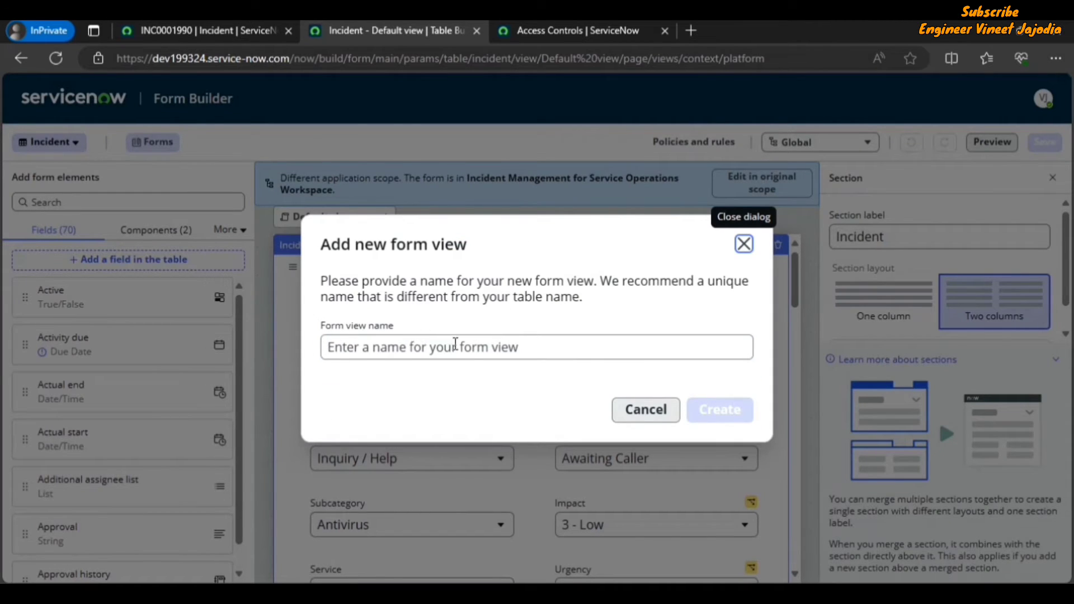
{"action": "left_click", "coordinate": [743, 244]}
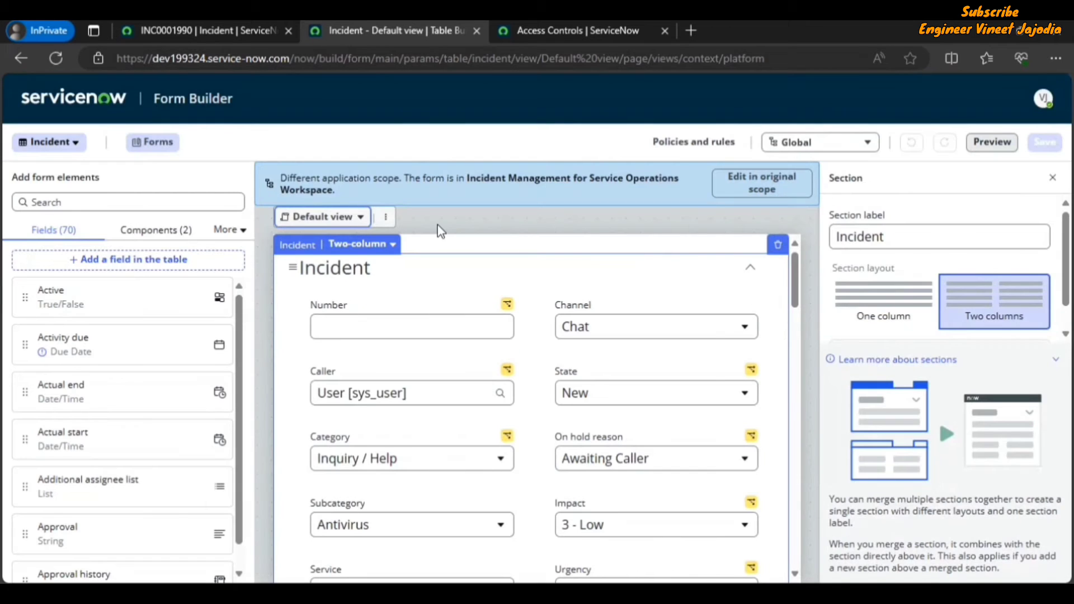
{"action": "left_click", "coordinate": [386, 217]}
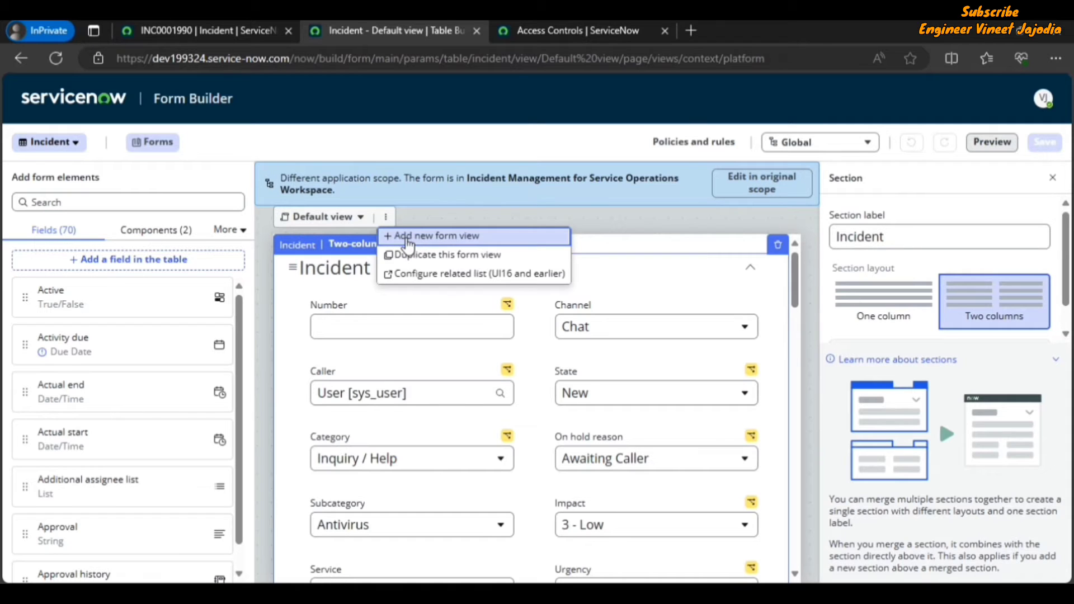
{"action": "left_click", "coordinate": [452, 246]}
{"action": "left_click", "coordinate": [365, 340]}
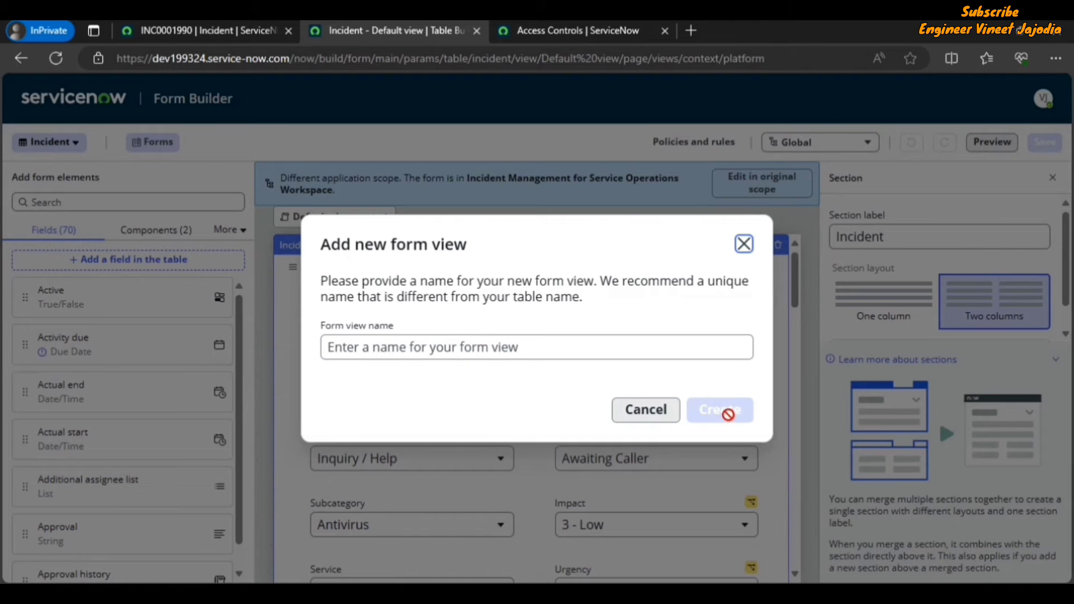
{"action": "left_click", "coordinate": [743, 244]}
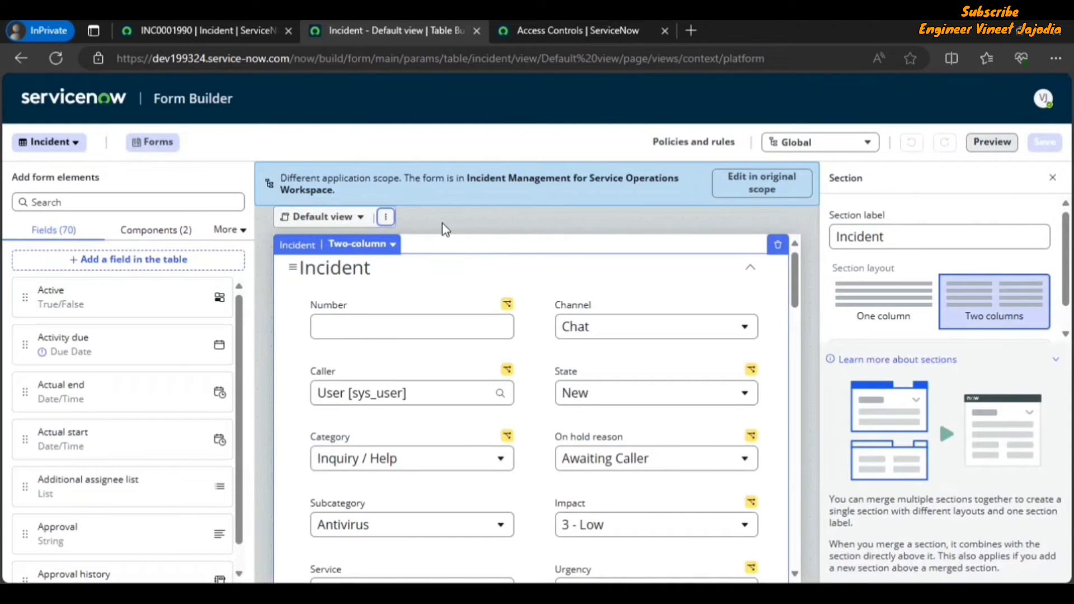
Step: Review the form view actions, then check the application scope and update set from the incident record tab
{"action": "left_click", "coordinate": [385, 218]}
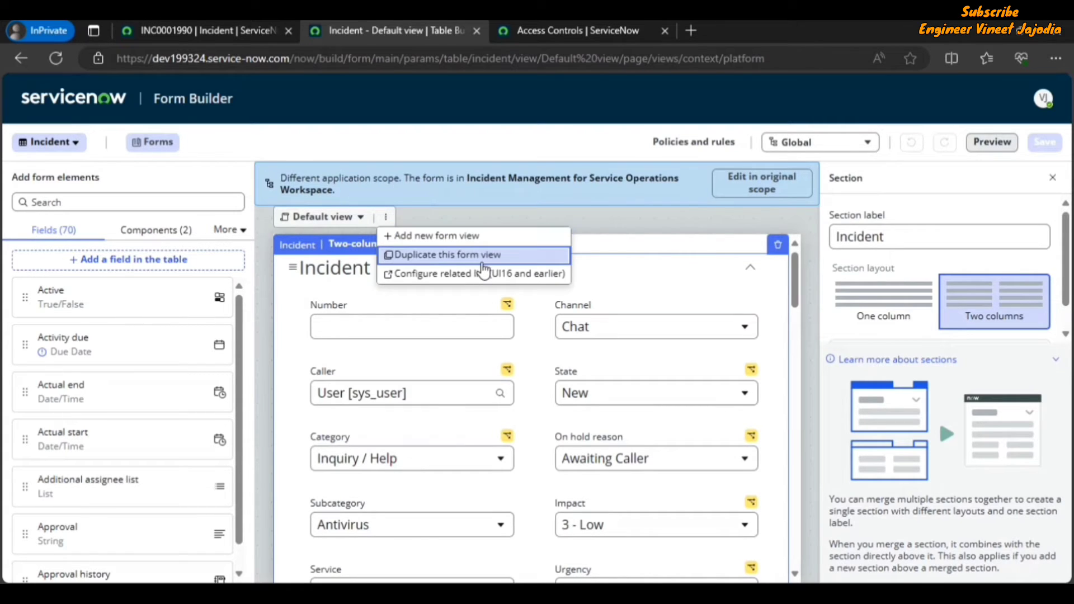
{"action": "left_click", "coordinate": [560, 218]}
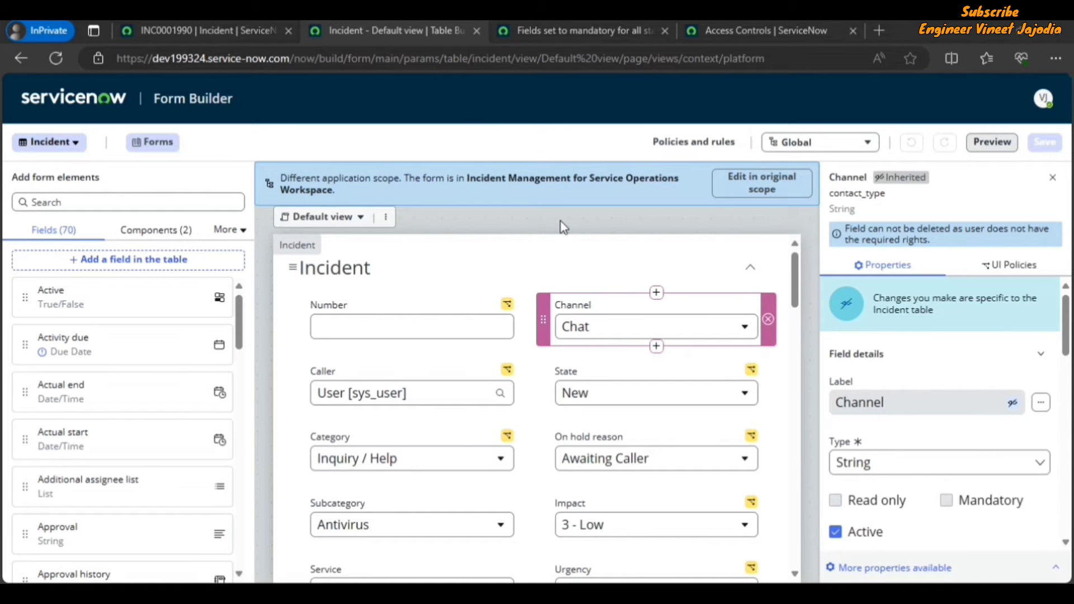
{"action": "left_click", "coordinate": [232, 35]}
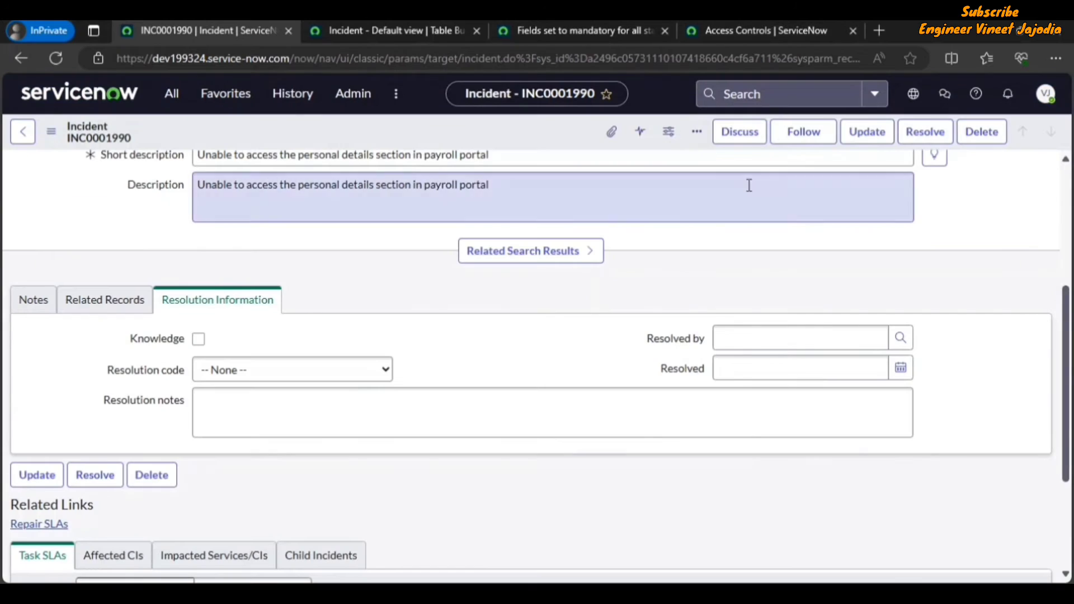
{"action": "left_click", "coordinate": [913, 94]}
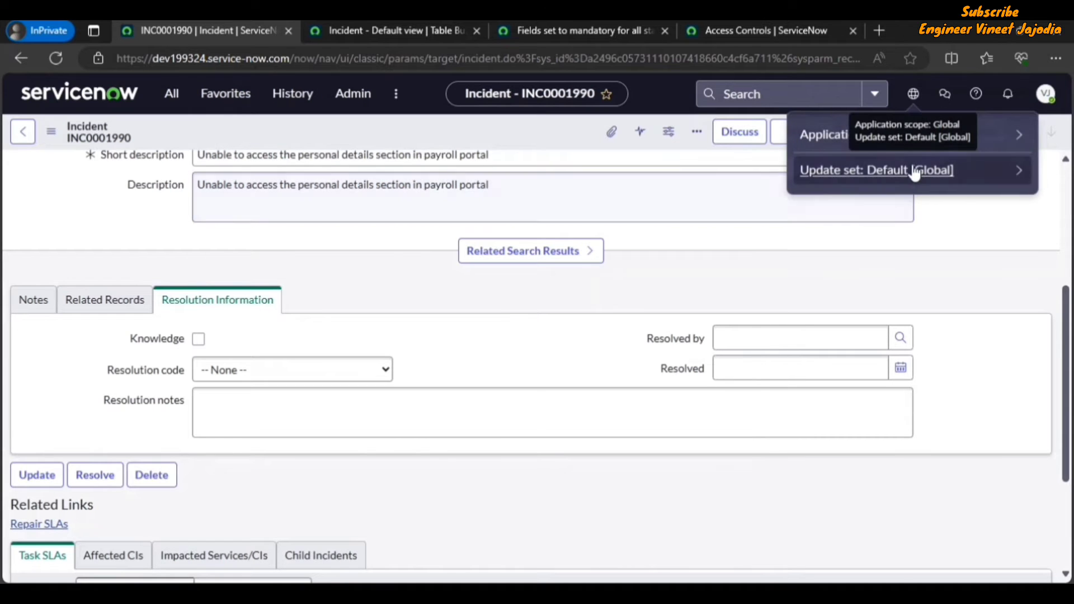
{"action": "left_click", "coordinate": [412, 19]}
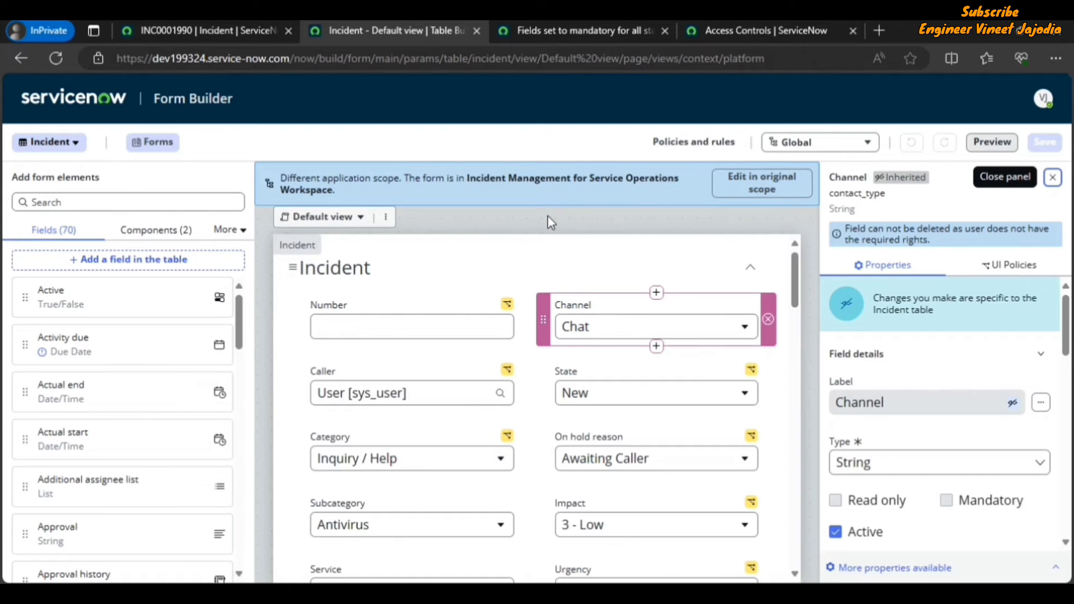
Step: Return to Form Builder and close the UI policy and Access Controls browser tabs
{"action": "left_click", "coordinate": [230, 32]}
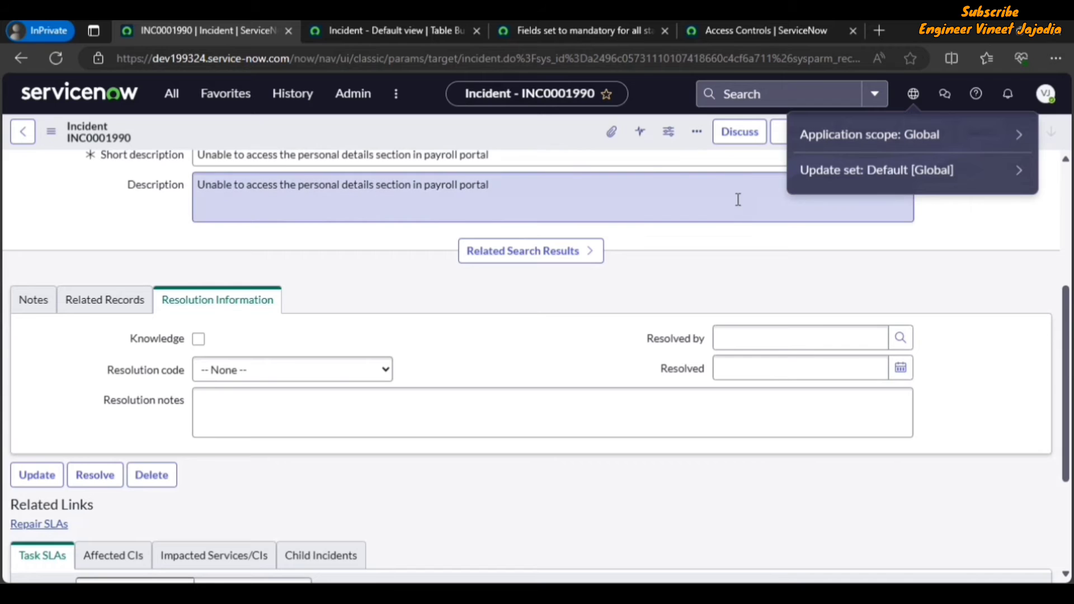
{"action": "left_click", "coordinate": [428, 35]}
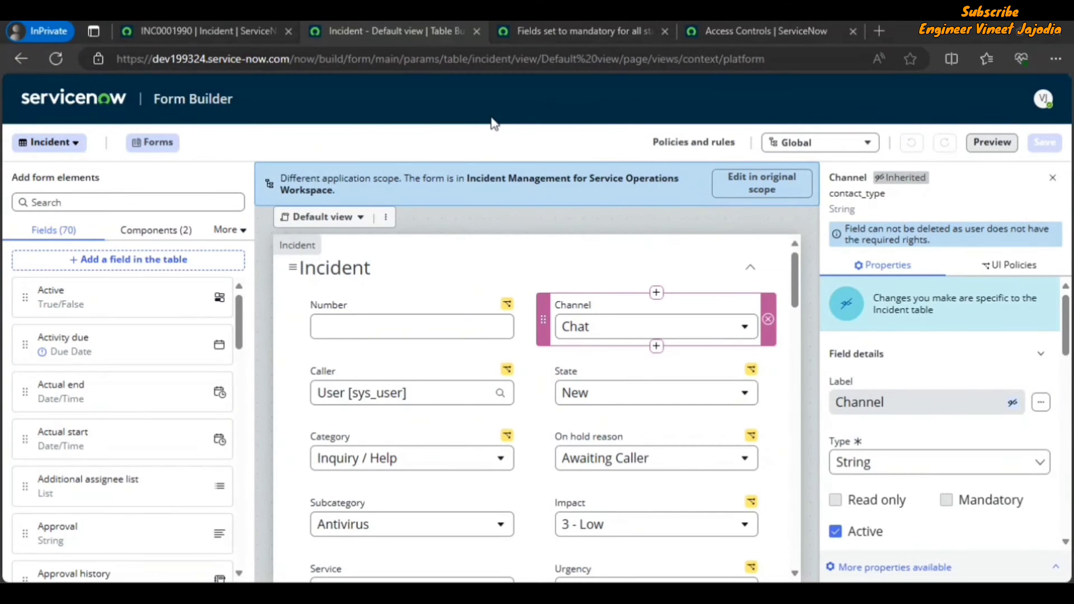
{"action": "left_click", "coordinate": [664, 32]}
{"action": "left_click", "coordinate": [665, 31]}
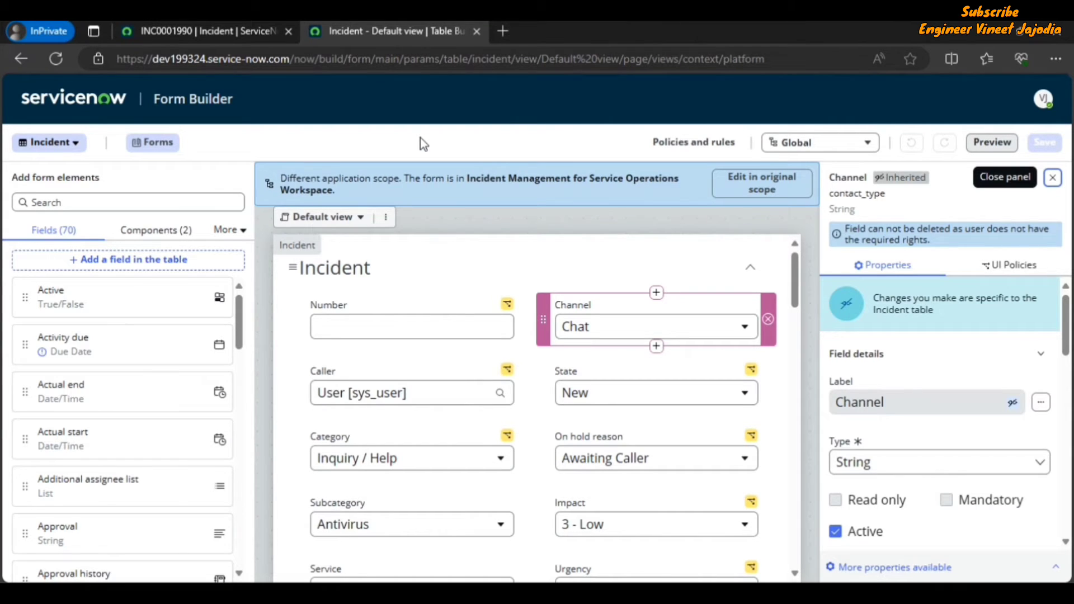
Step: Create a new update set named Demo Form Builder from the incident tab and make it the current update set
{"action": "left_click", "coordinate": [214, 31]}
{"action": "left_click", "coordinate": [834, 247]}
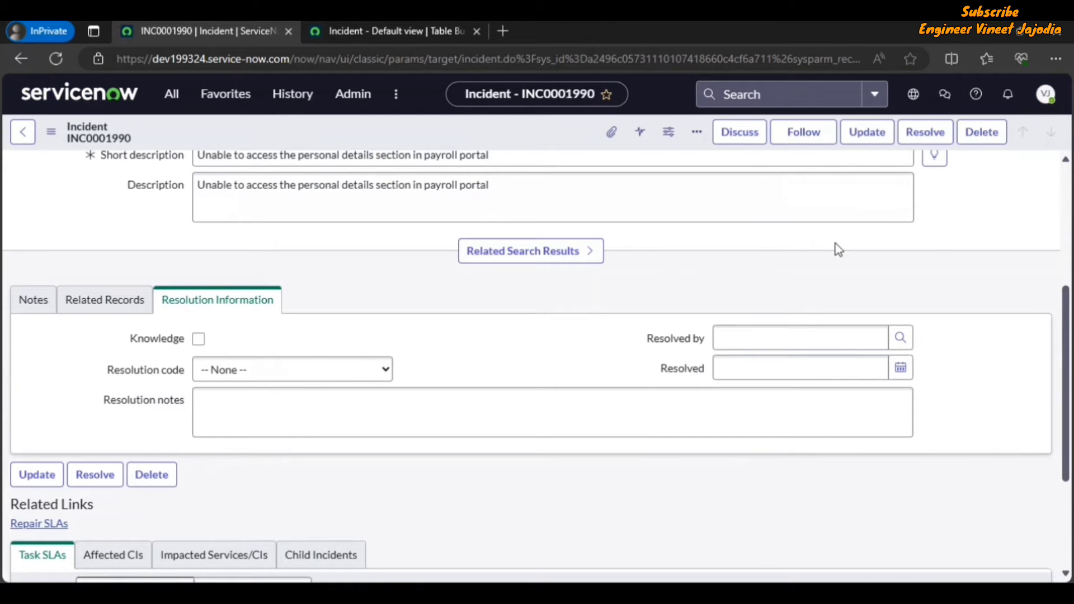
{"action": "left_click", "coordinate": [913, 94]}
{"action": "left_click", "coordinate": [913, 180]}
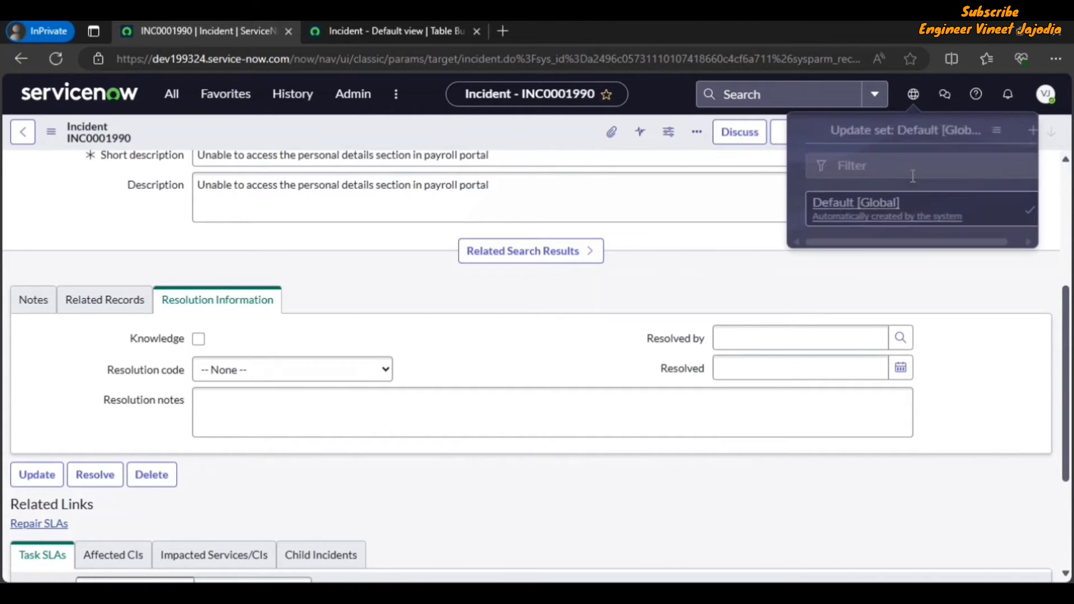
{"action": "left_click", "coordinate": [1023, 132]}
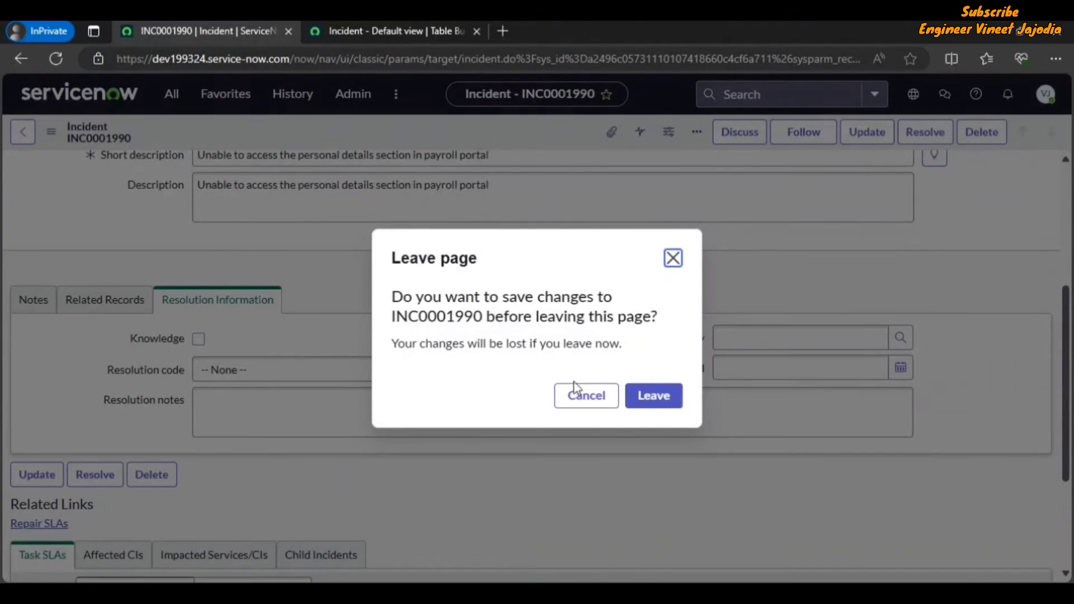
{"action": "left_click", "coordinate": [666, 400]}
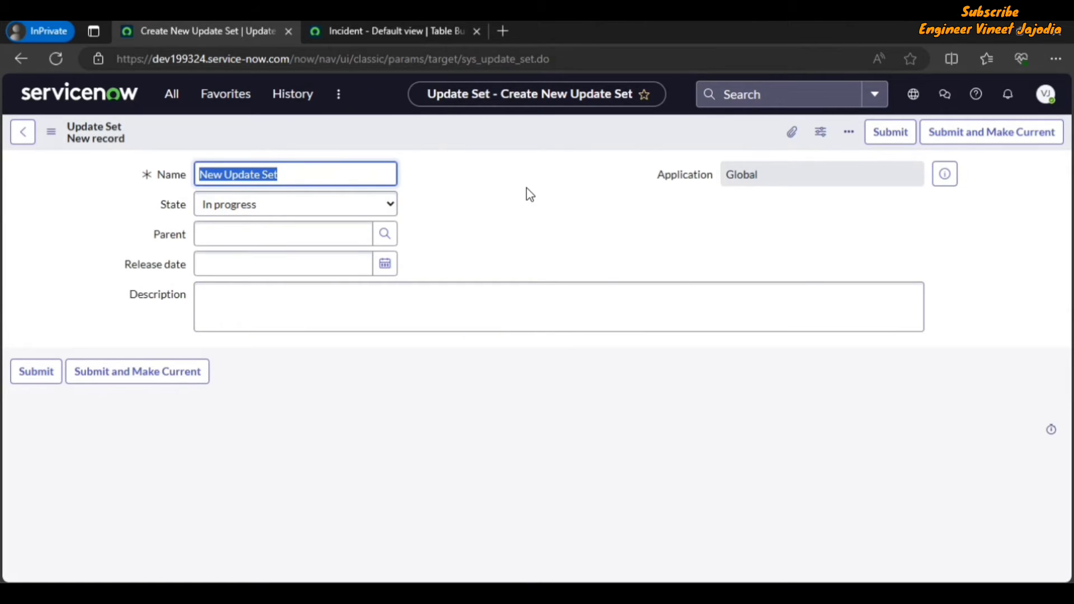
{"action": "type", "text": "Demo F"}
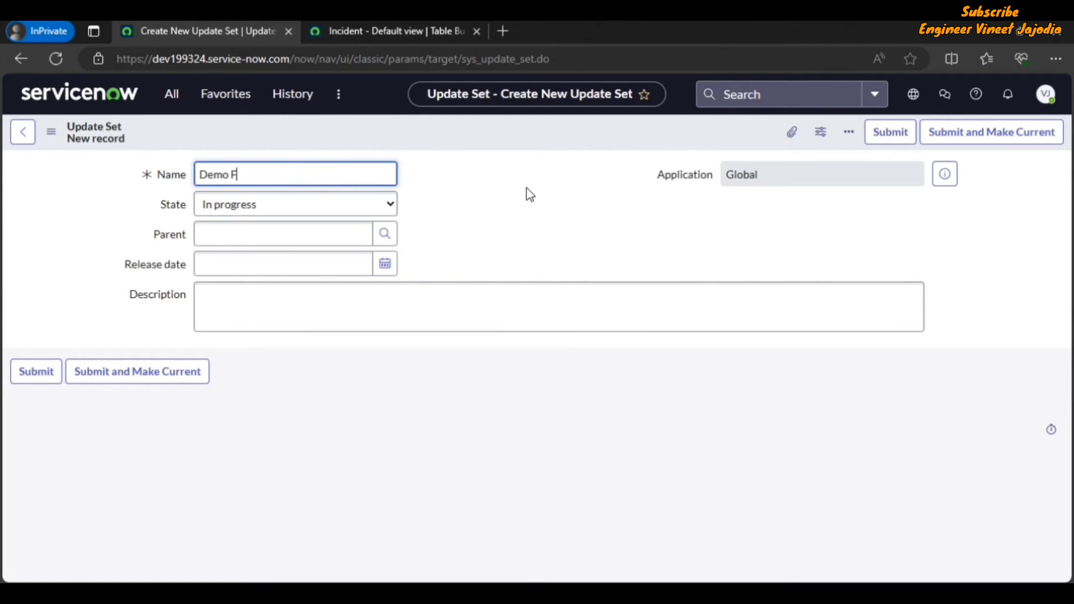
{"action": "type", "text": "orm Builder"}
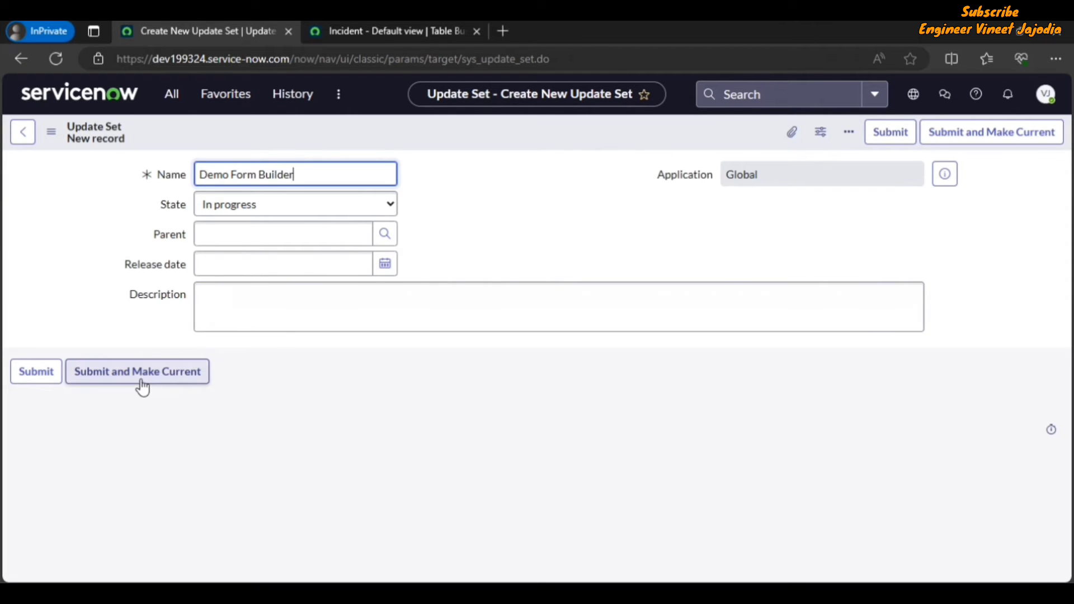
{"action": "left_click", "coordinate": [175, 382]}
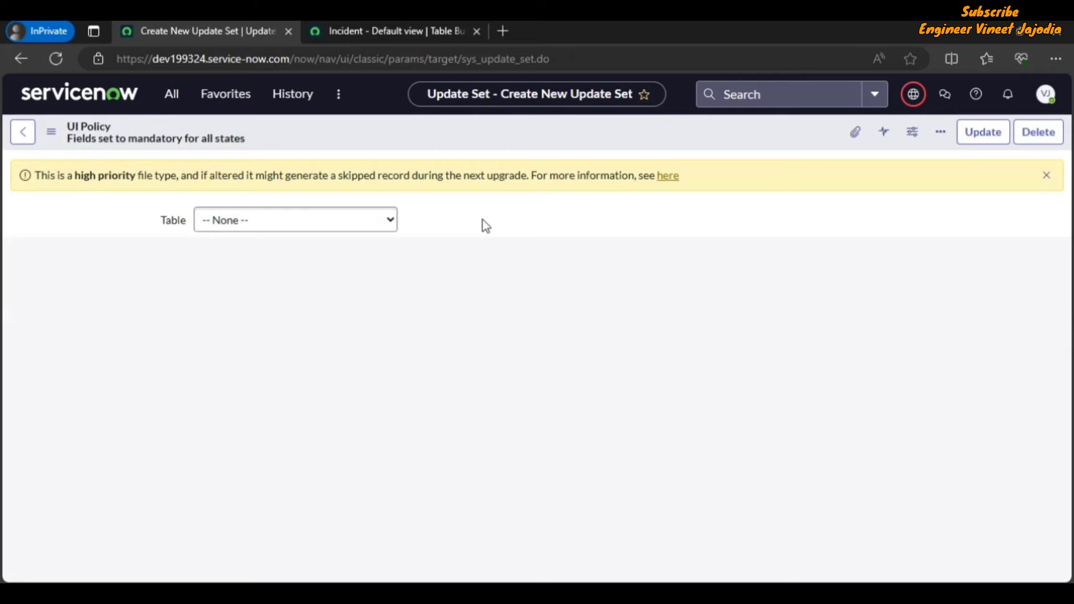
Step: Check the current update set, then switch back to the Form Builder tab and reload it
{"action": "left_click", "coordinate": [914, 95]}
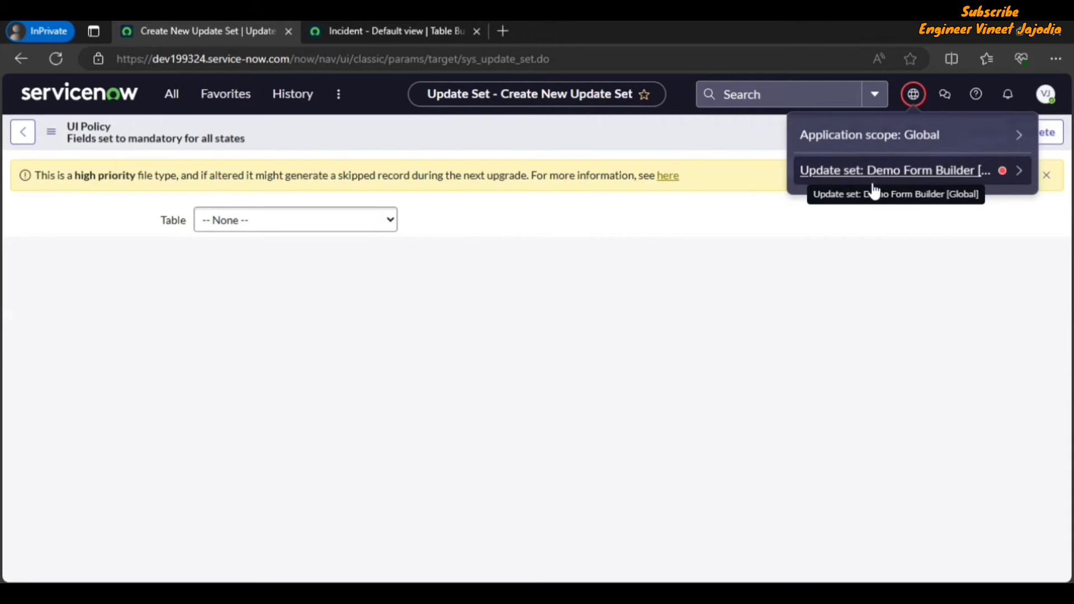
{"action": "left_click", "coordinate": [353, 33]}
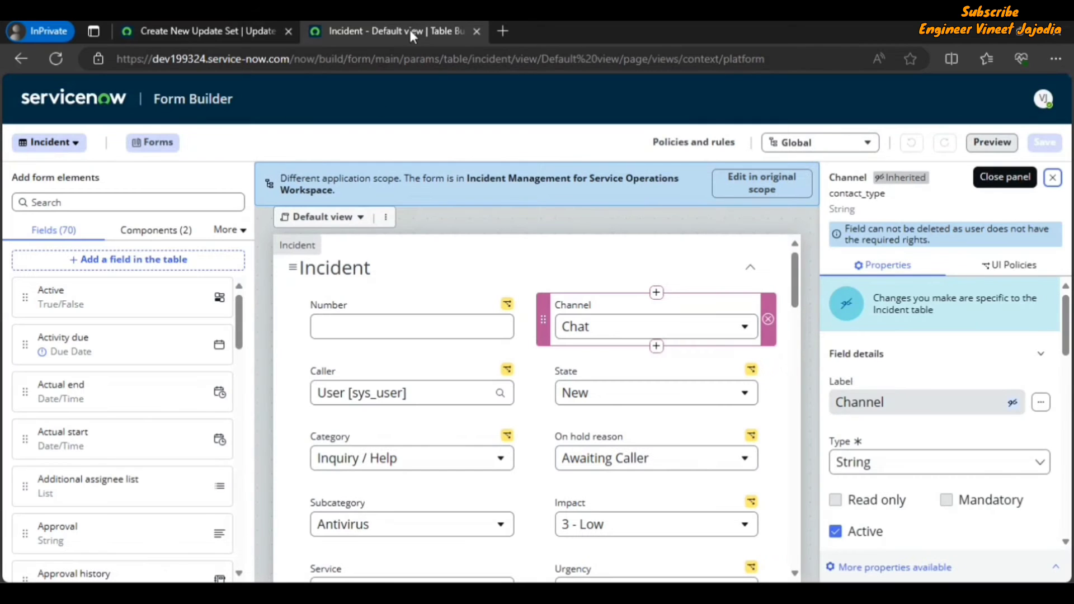
{"action": "left_click", "coordinate": [59, 56]}
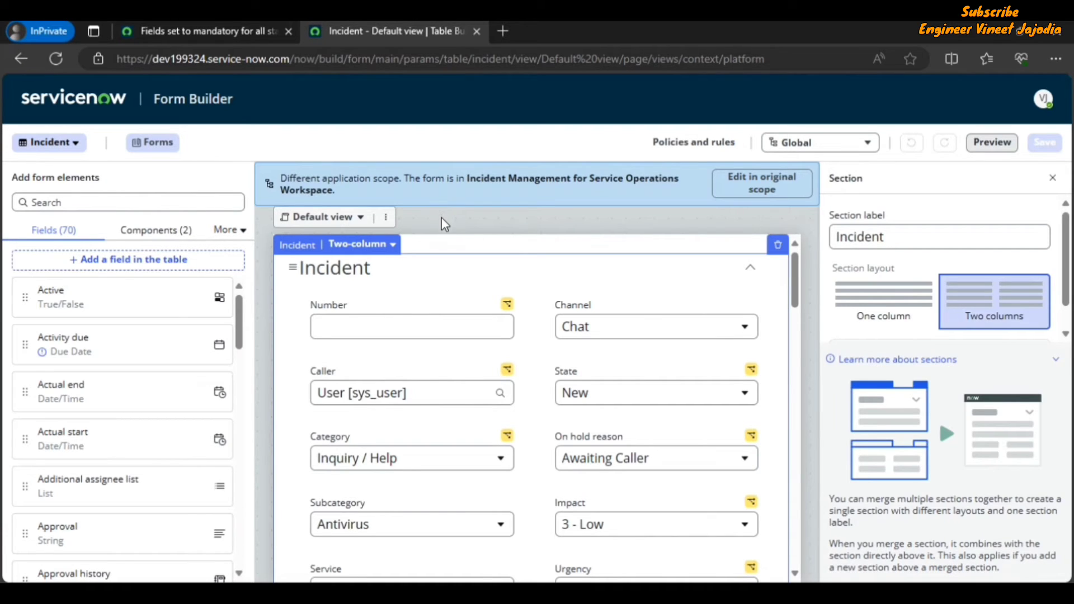
Step: Duplicate the Default view as a new form view named Demo Form Builder View
{"action": "left_click", "coordinate": [387, 218]}
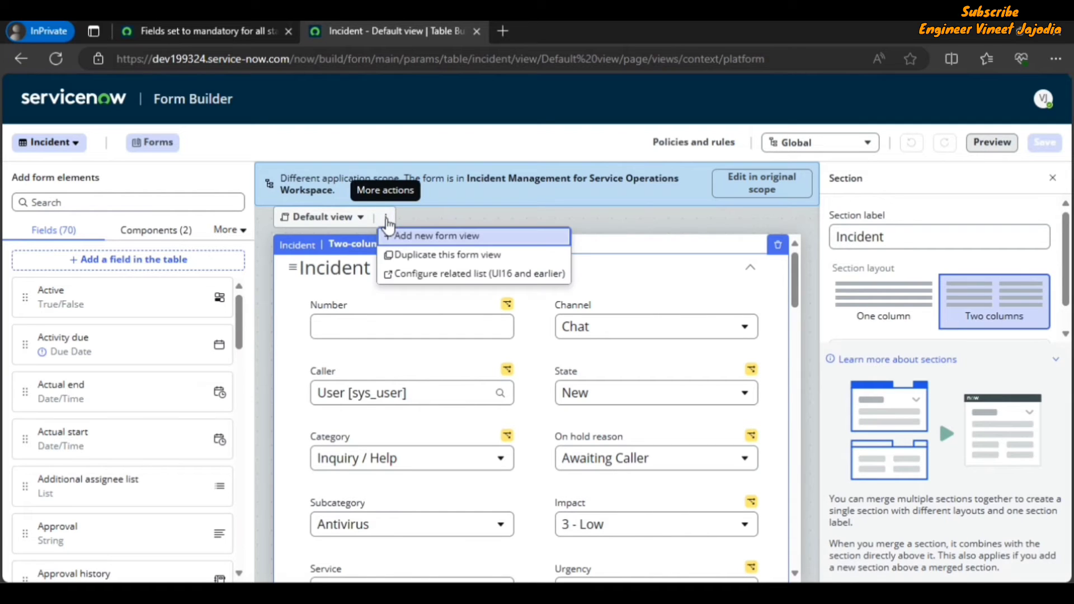
{"action": "left_click", "coordinate": [430, 256]}
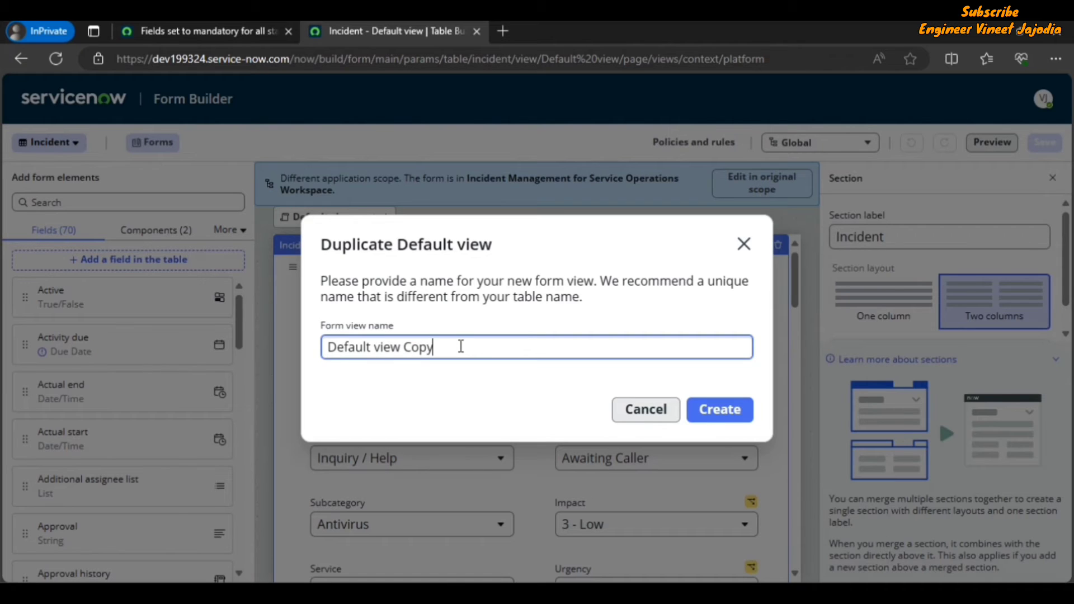
{"action": "key", "text": "BackSpace"}
{"action": "key", "text": "BackSpace"}
{"action": "key", "text": "BackSpace"}
{"action": "key", "text": "BackSpace"}
{"action": "key", "text": "BackSpace"}
{"action": "key", "text": "BackSpace"}
{"action": "key", "text": "BackSpace"}
{"action": "key", "text": "BackSpace"}
{"action": "key", "text": "BackSpace"}
{"action": "key", "text": "BackSpace"}
{"action": "key", "text": "BackSpace"}
{"action": "key", "text": "BackSpace"}
{"action": "key", "text": "BackSpace"}
{"action": "key", "text": "BackSpace"}
{"action": "key", "text": "BackSpace"}
{"action": "key", "text": "BackSpace"}
{"action": "key", "text": "BackSpace"}
{"action": "type", "text": "Demo "}
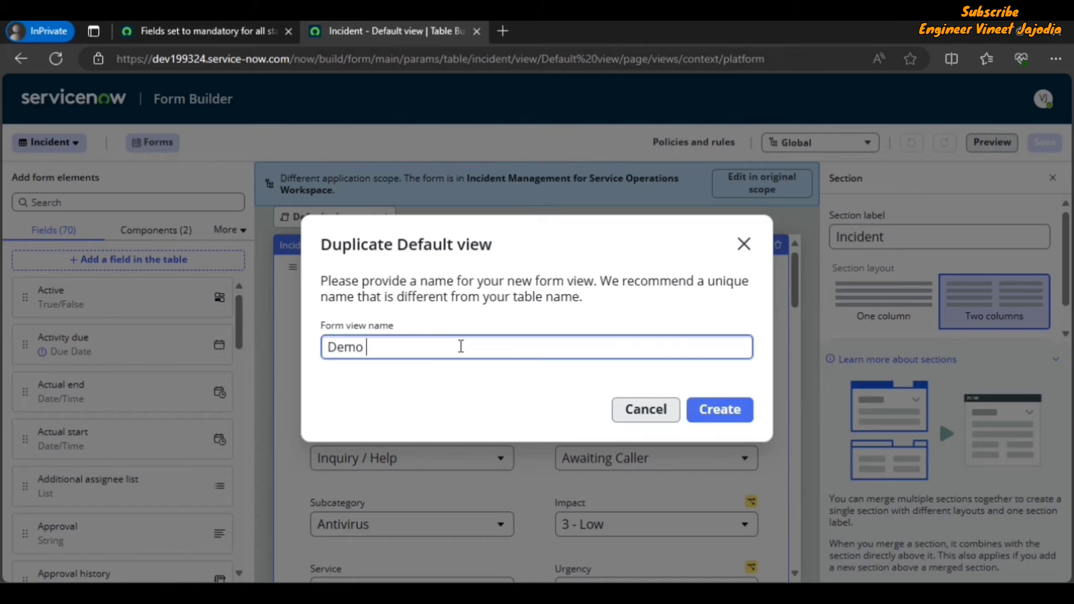
{"action": "type", "text": "Form Builder "}
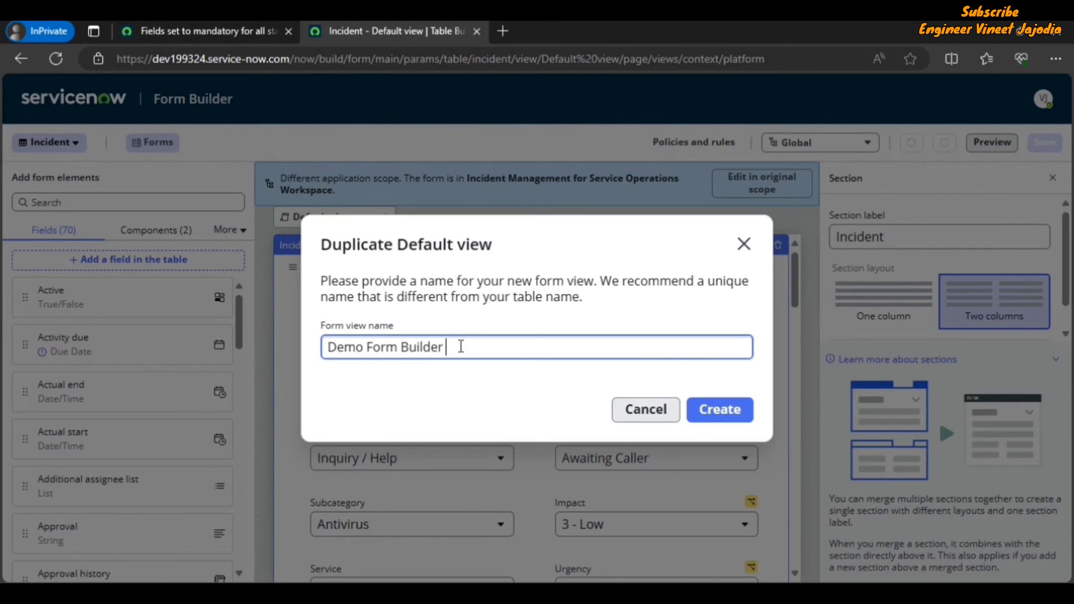
{"action": "type", "text": "View"}
{"action": "left_click", "coordinate": [722, 412]}
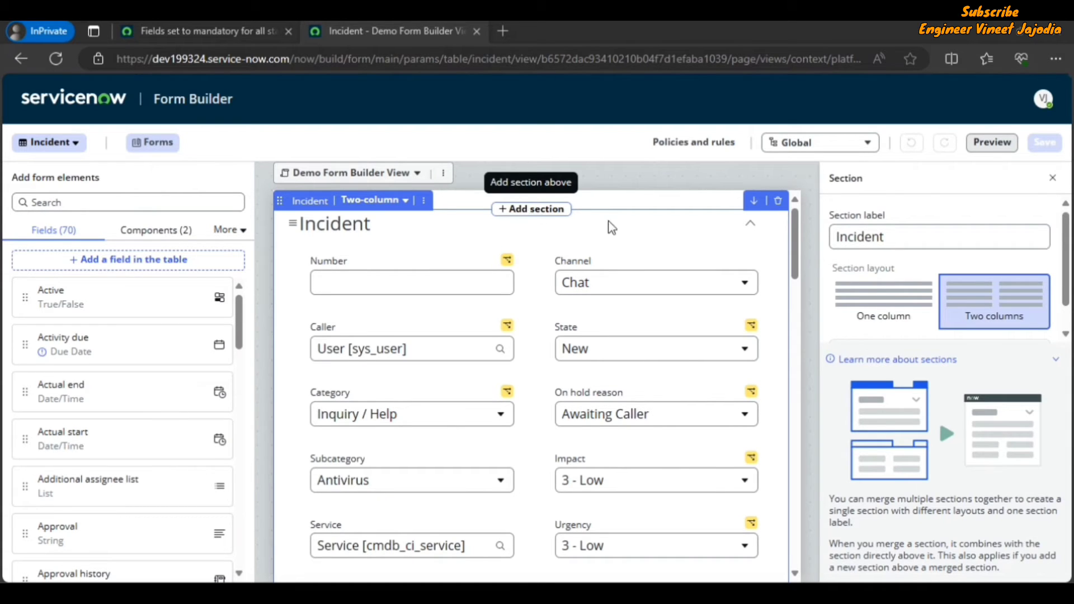
Step: Add a new section below the Resolution Information section in the Demo Form Builder View
{"action": "scroll", "coordinate": [669, 235], "scroll_direction": "down", "scroll_amount": 4}
{"action": "scroll", "coordinate": [655, 252], "scroll_direction": "down", "scroll_amount": 4}
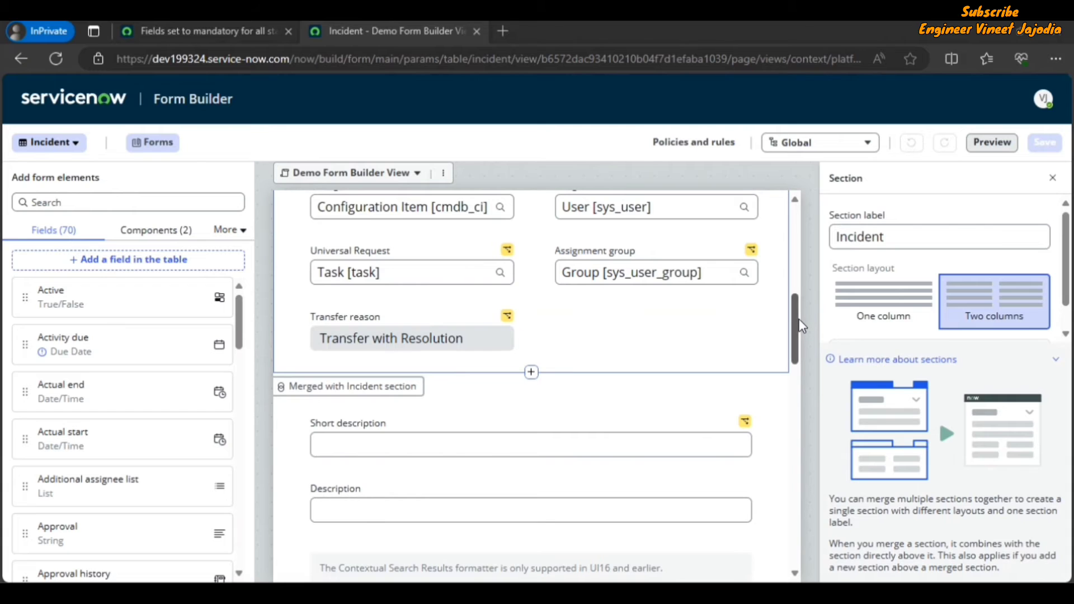
{"action": "left_click_drag", "start_coordinate": [799, 319], "coordinate": [798, 376]}
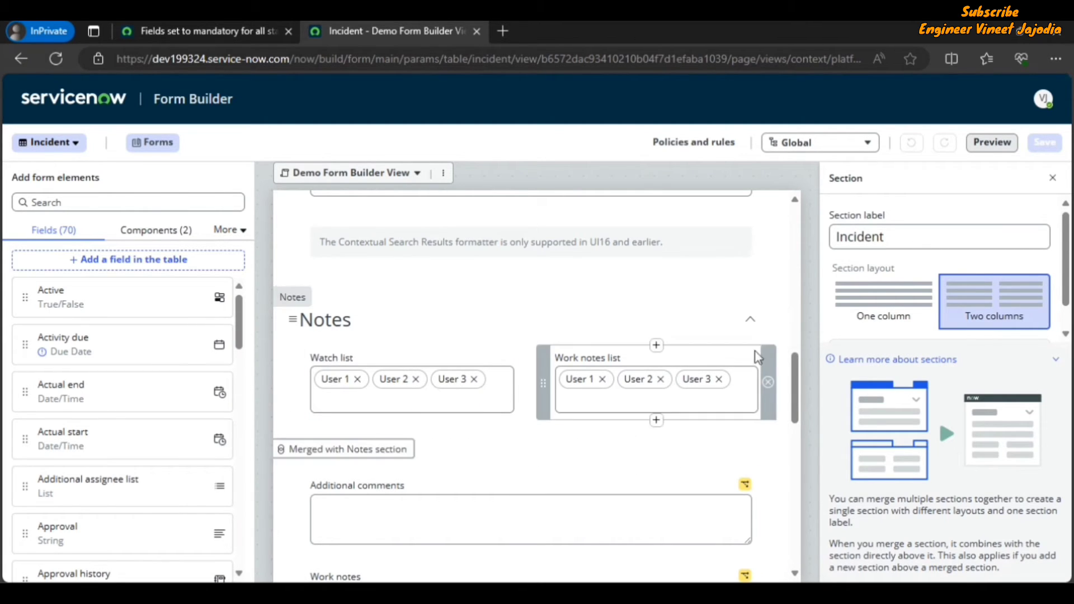
{"action": "left_click_drag", "start_coordinate": [798, 378], "coordinate": [788, 464]}
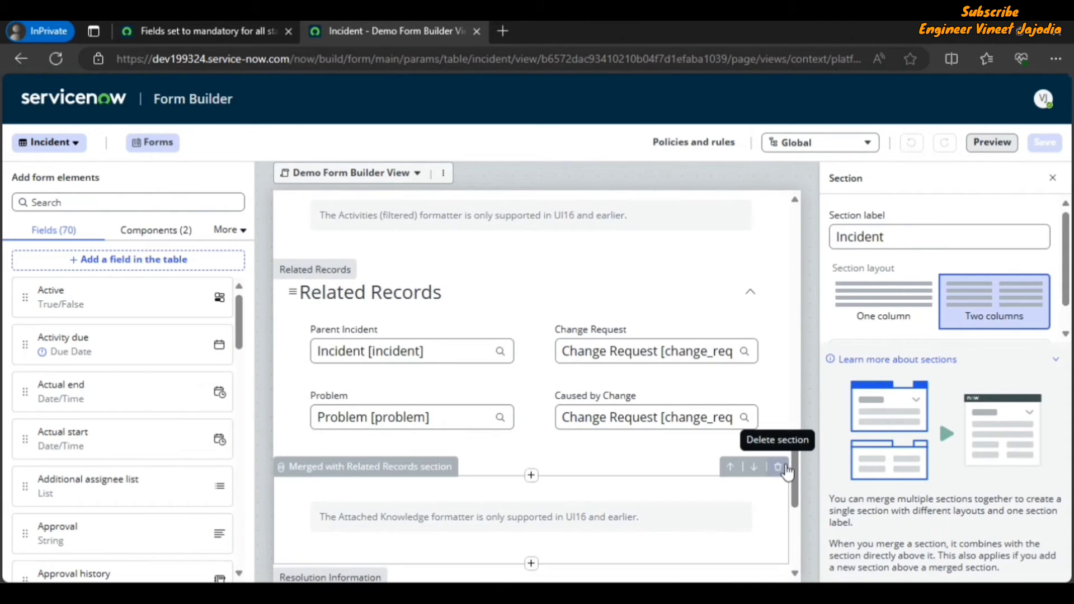
{"action": "scroll", "coordinate": [546, 358], "scroll_direction": "down", "scroll_amount": 5}
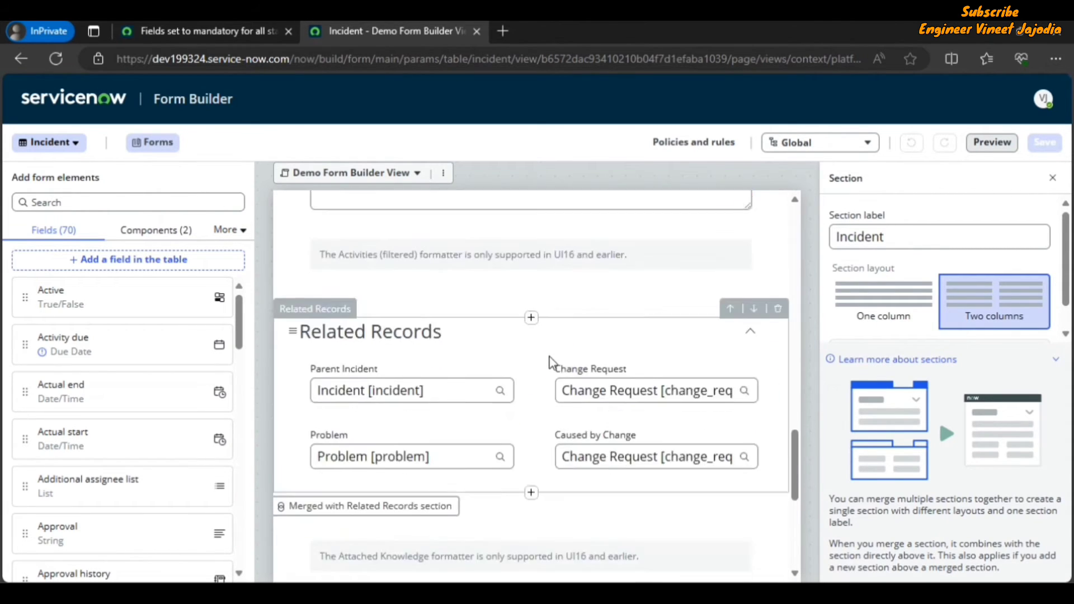
{"action": "scroll", "coordinate": [532, 354], "scroll_direction": "down", "scroll_amount": 3}
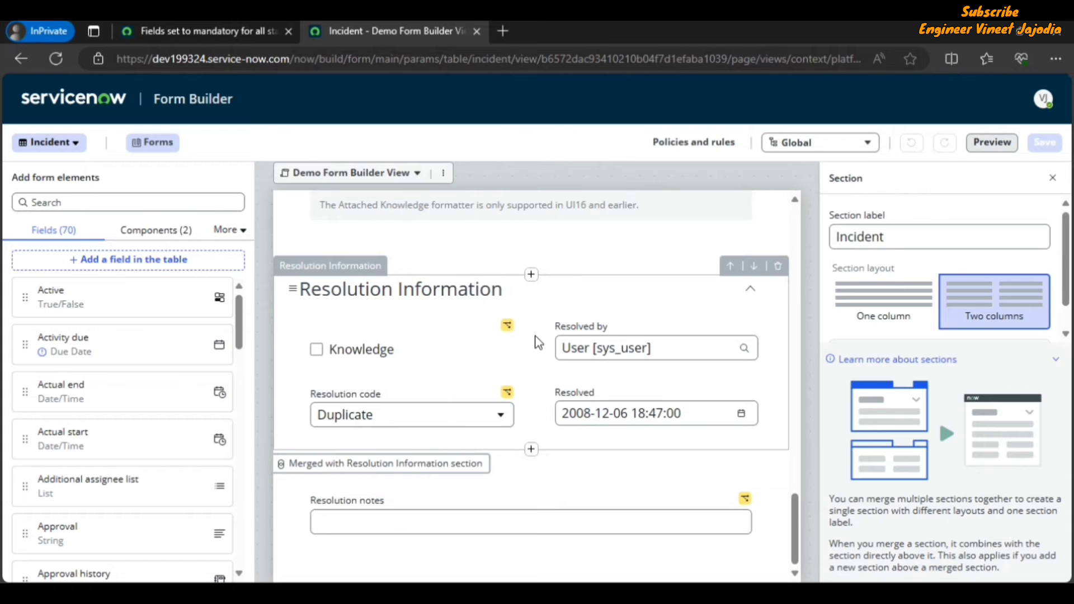
{"action": "left_click", "coordinate": [536, 451]}
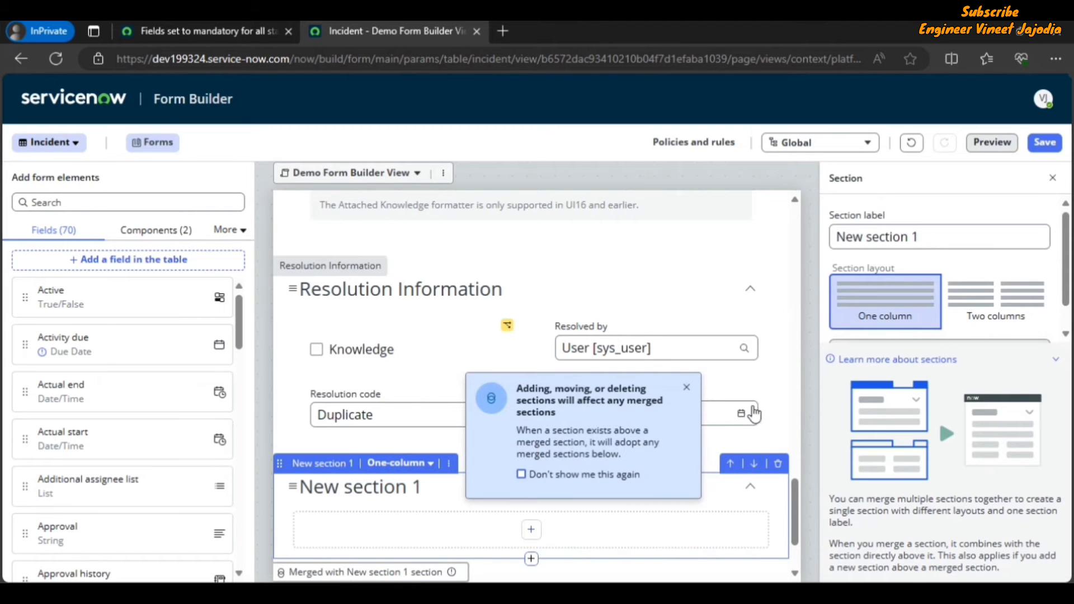
{"action": "left_click", "coordinate": [686, 389]}
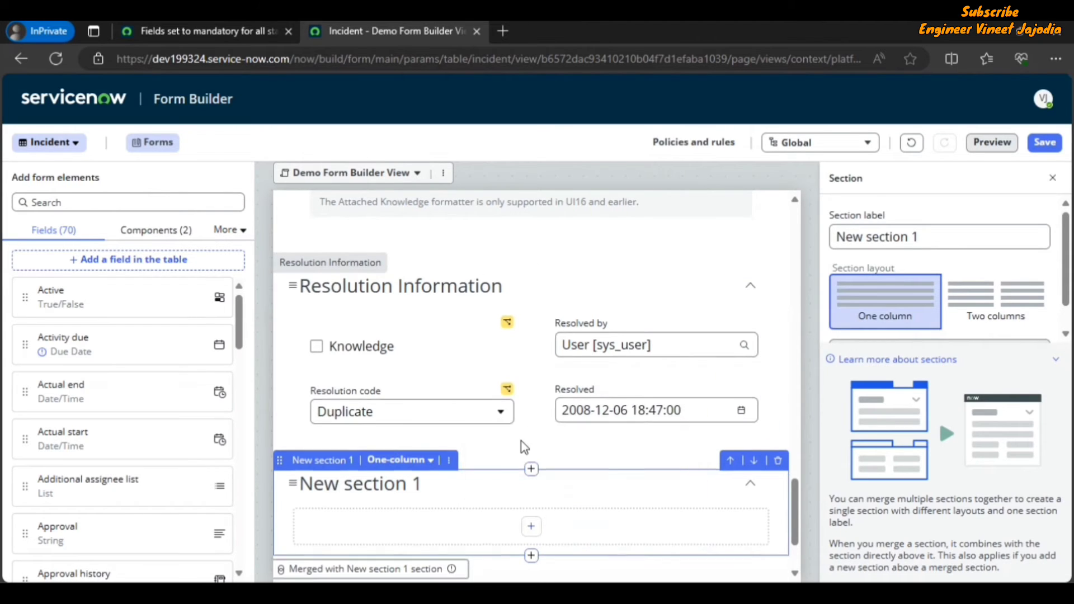
Step: Rename the new section's label to Email Channel
{"action": "scroll", "coordinate": [503, 441], "scroll_direction": "down", "scroll_amount": 2}
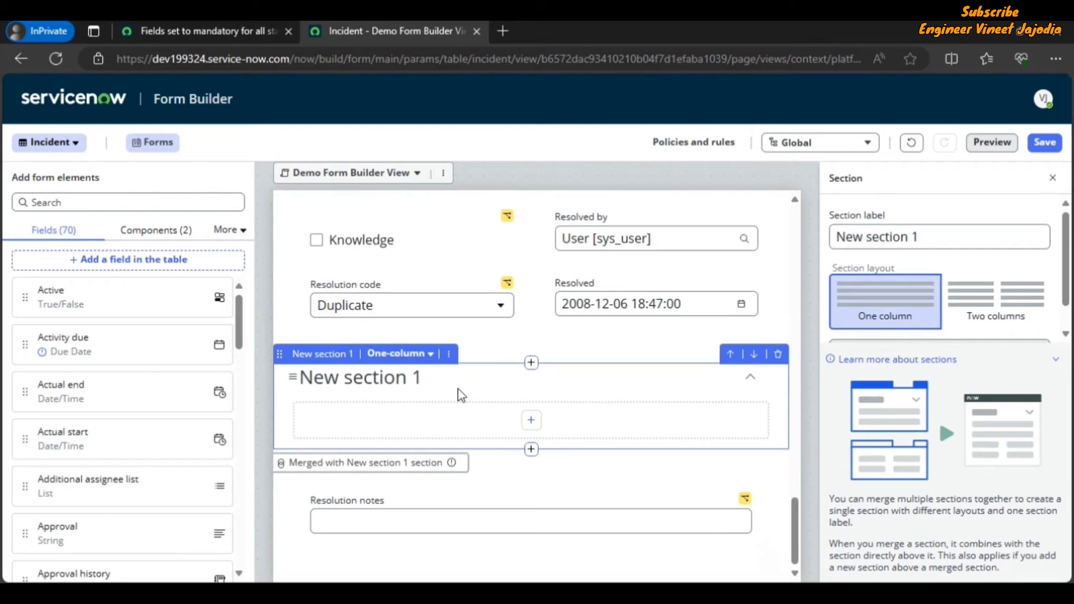
{"action": "left_click", "coordinate": [925, 237]}
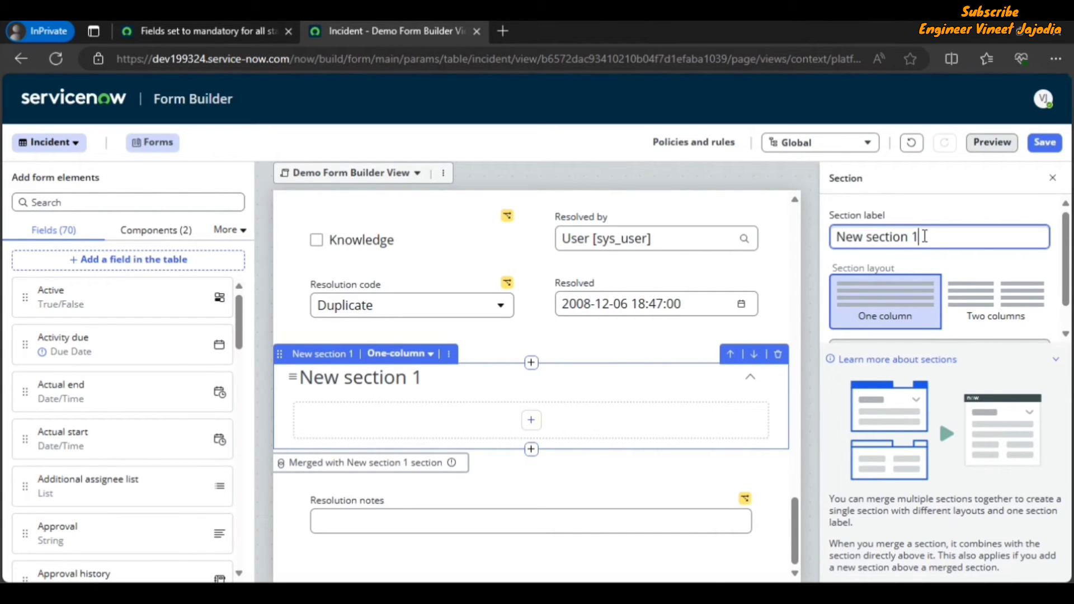
{"action": "key", "text": "ctrl+a"}
{"action": "key", "text": "BackSpace"}
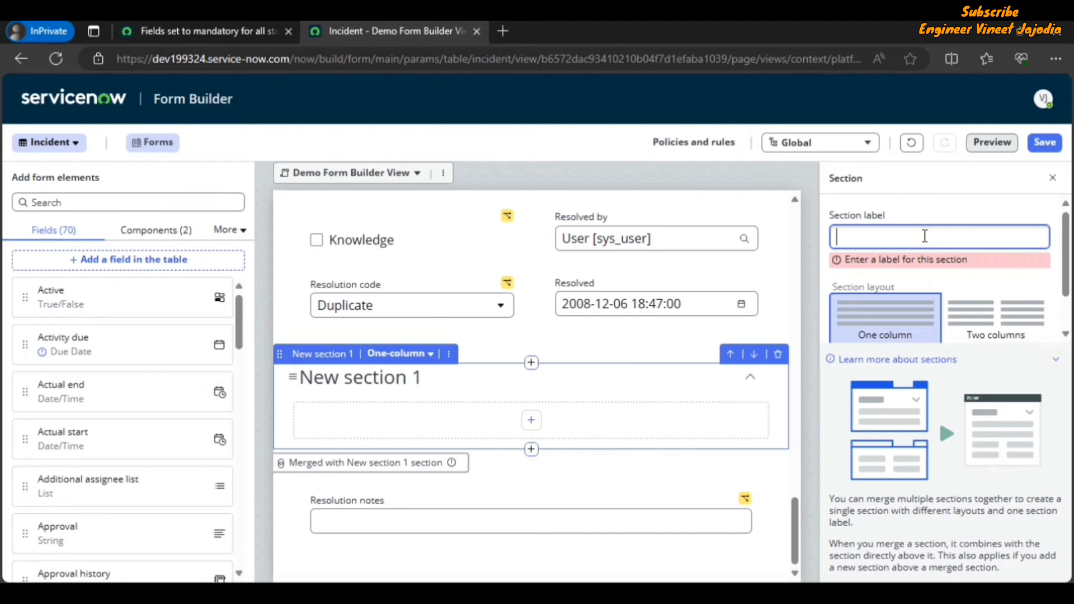
{"action": "type", "text": "Email"}
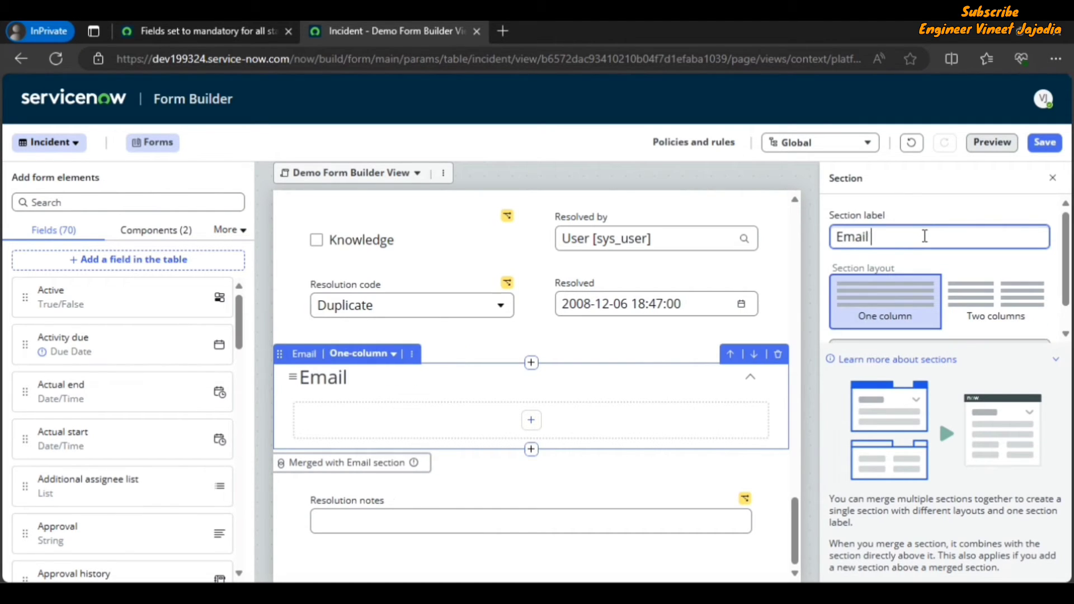
{"action": "type", "text": " Chann"}
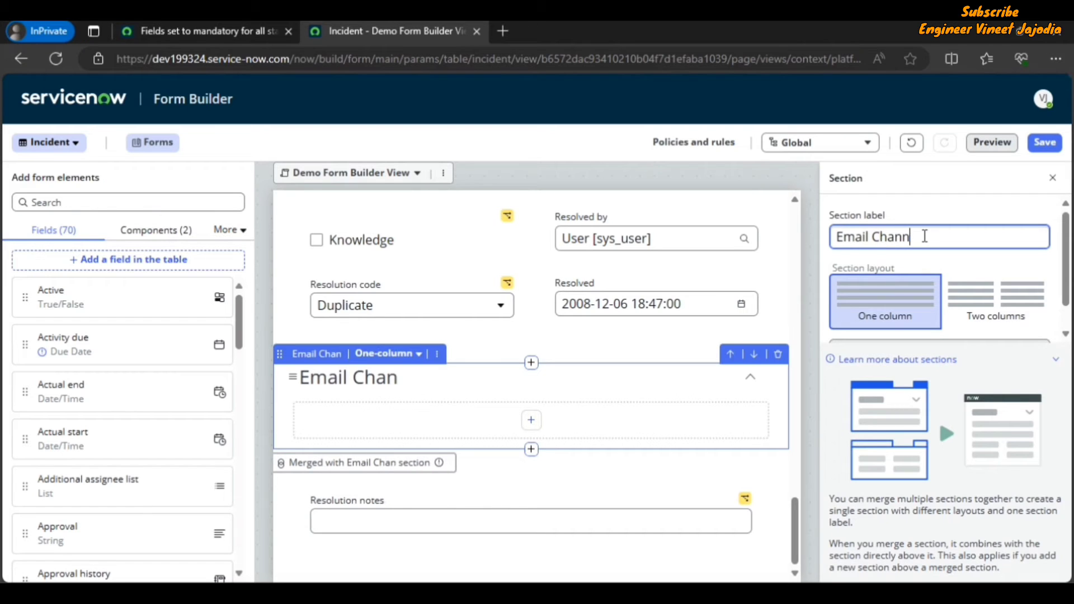
{"action": "type", "text": "el"}
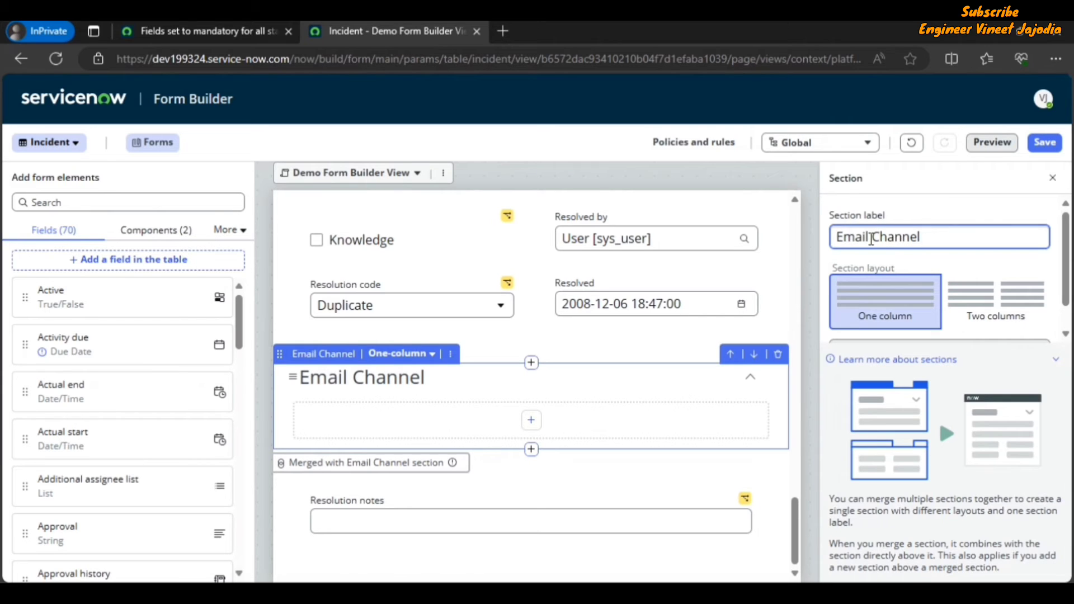
Step: Examine the Email Channel section's layout choices and section action options
{"action": "left_click", "coordinate": [430, 358]}
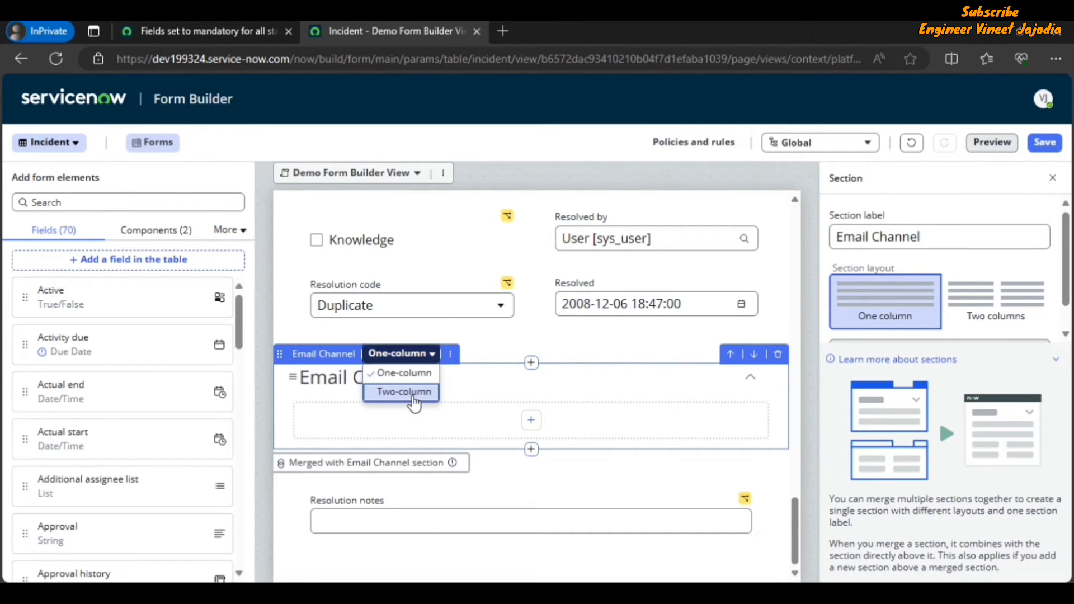
{"action": "left_click", "coordinate": [451, 358]}
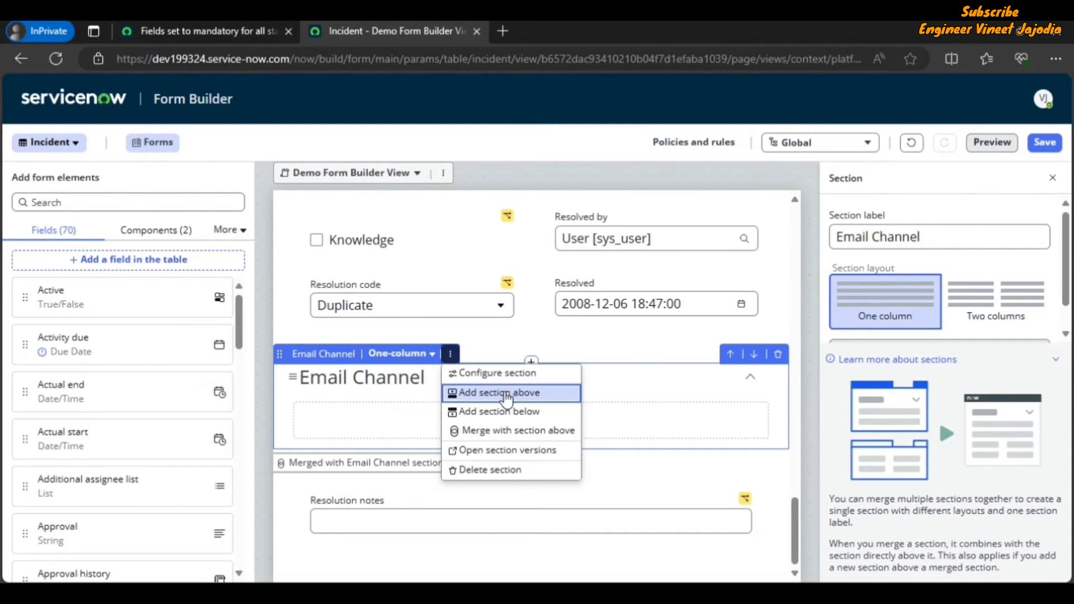
{"action": "left_click", "coordinate": [509, 442]}
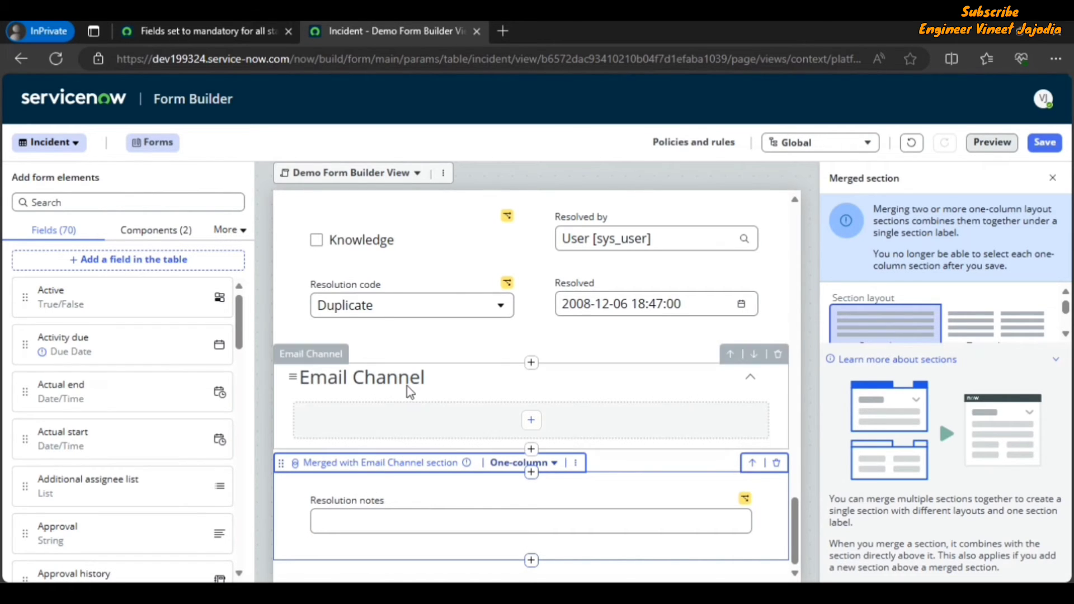
Step: Browse the Email Channel section's options and the element types available for adding to it
{"action": "left_click", "coordinate": [381, 380]}
{"action": "left_click", "coordinate": [451, 354]}
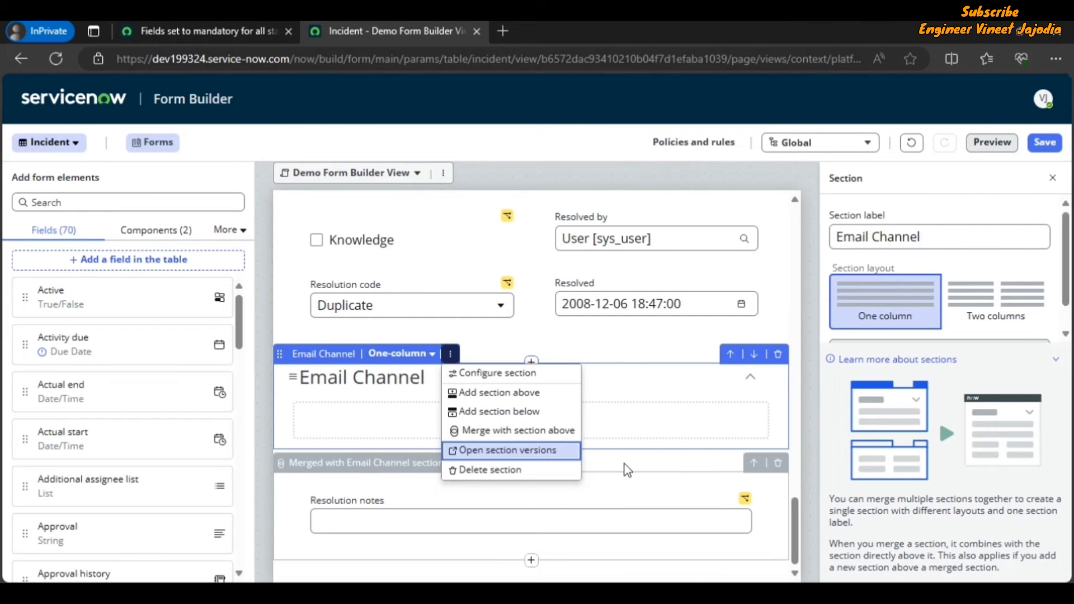
{"action": "left_click", "coordinate": [509, 440]}
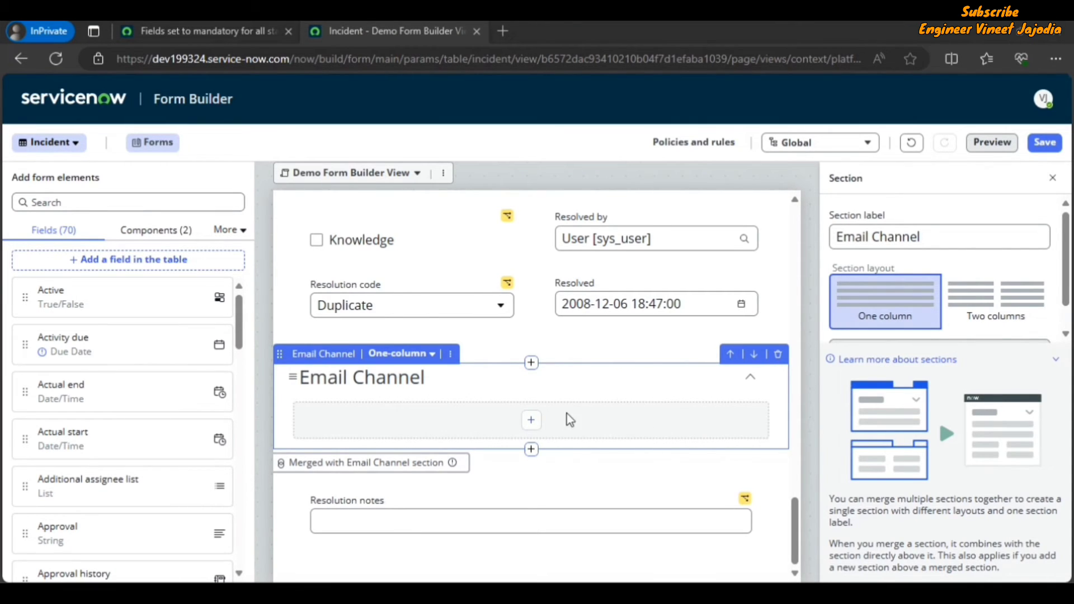
{"action": "left_click", "coordinate": [533, 424]}
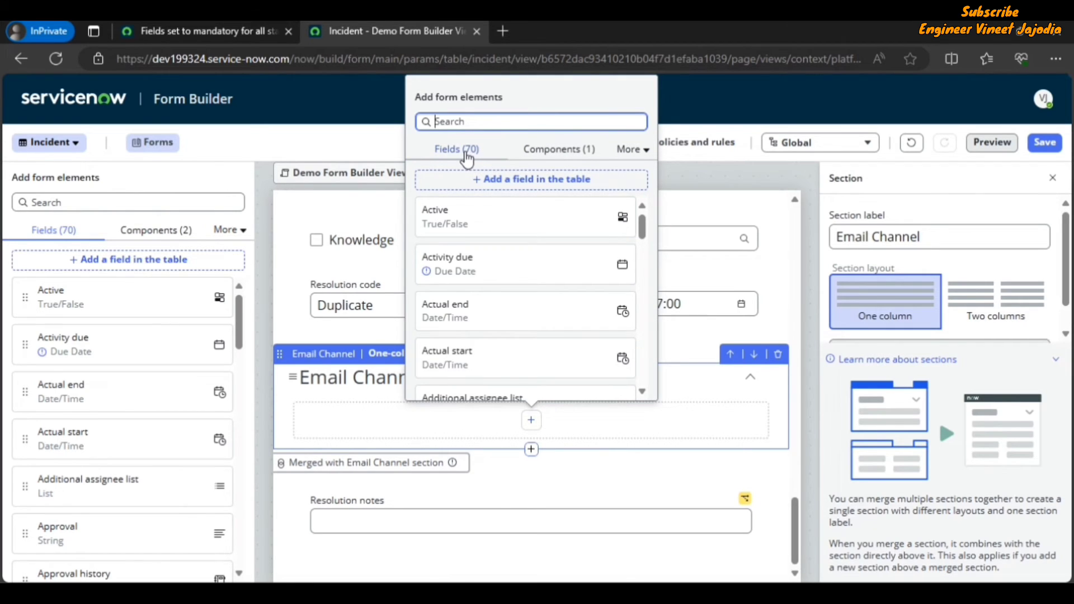
{"action": "left_click", "coordinate": [557, 152]}
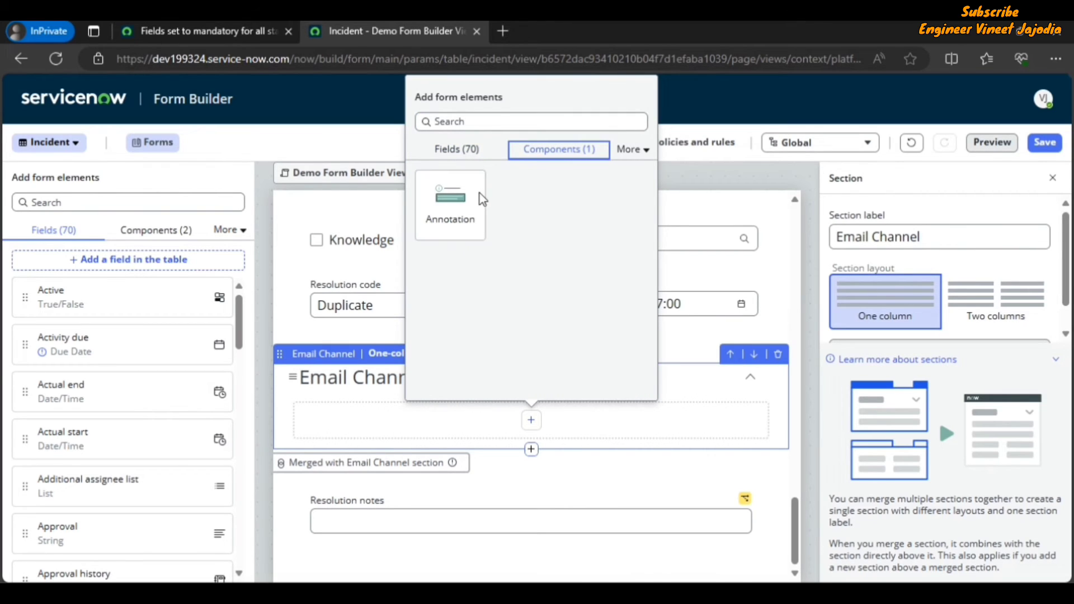
{"action": "left_click", "coordinate": [641, 154]}
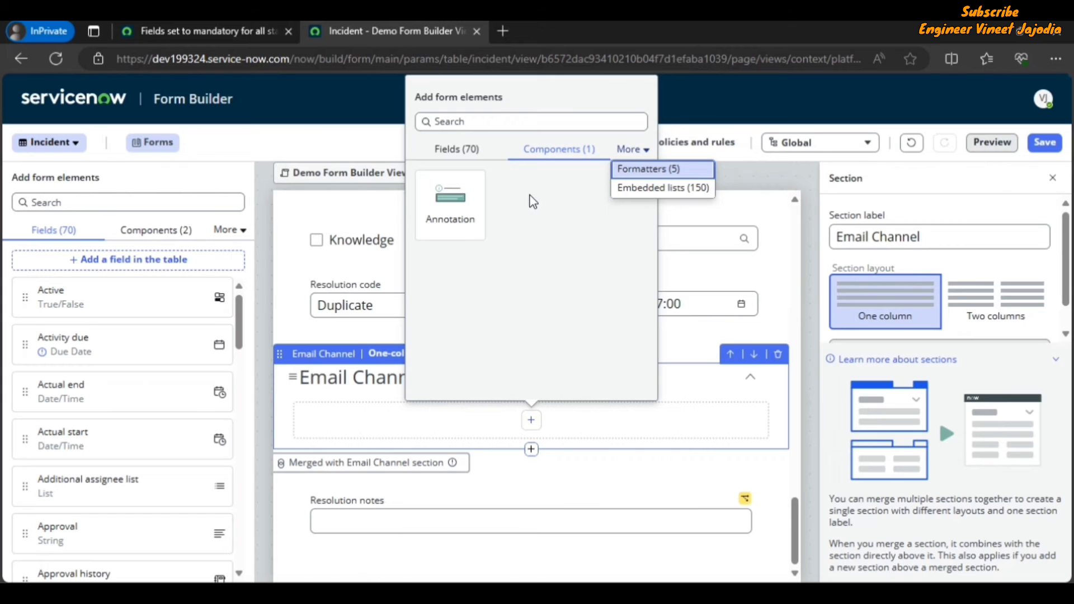
{"action": "left_click", "coordinate": [461, 160]}
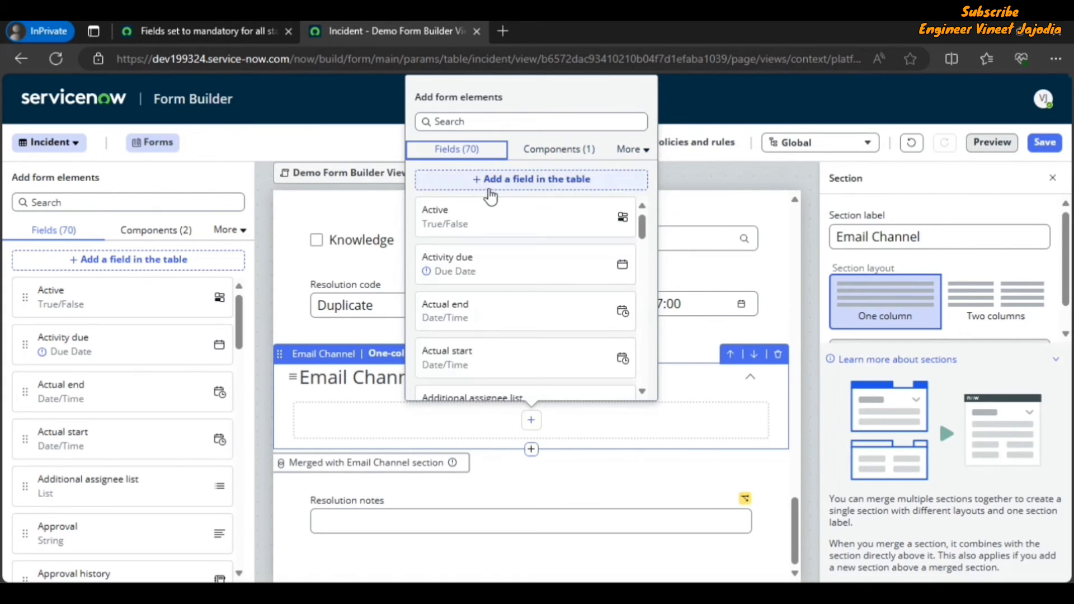
Step: Create a new String field labeled Email in the Incident table and place it in the Email Channel section
{"action": "left_click", "coordinate": [522, 192]}
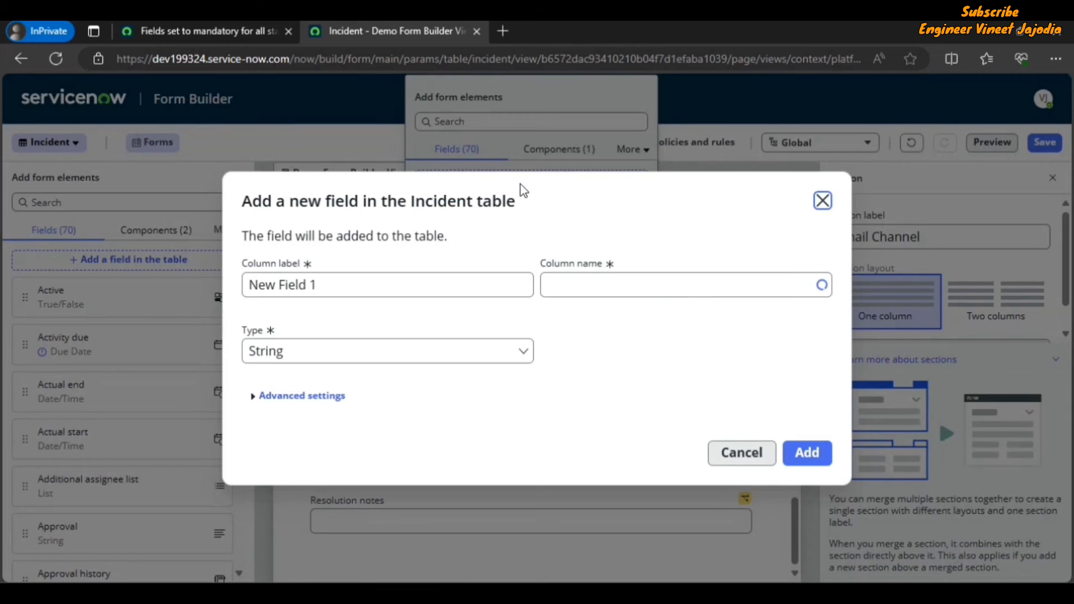
{"action": "triple_click", "coordinate": [350, 287]}
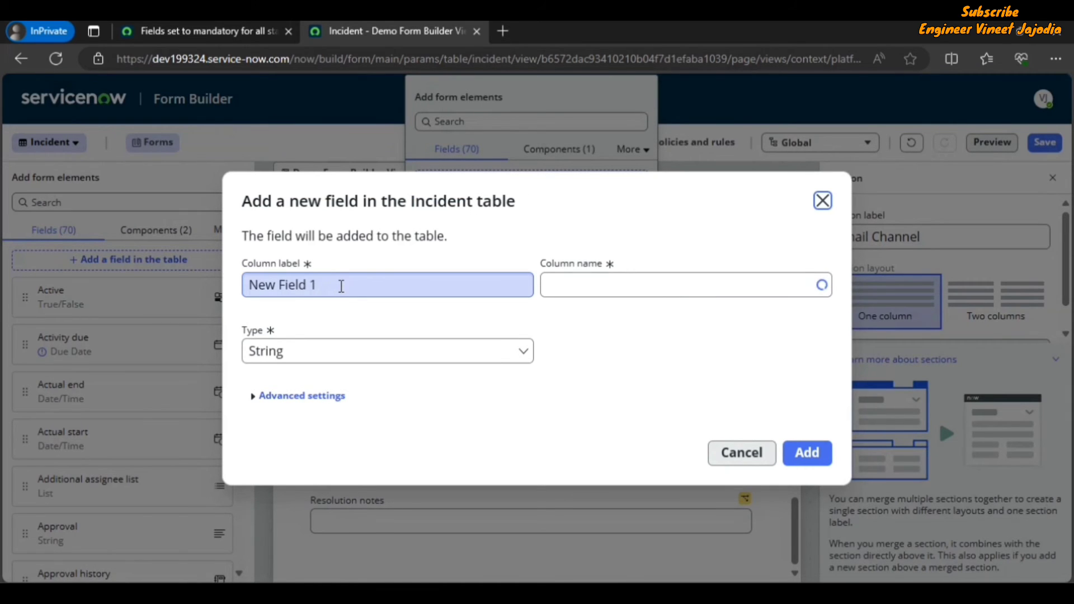
{"action": "left_click_drag", "start_coordinate": [342, 286], "coordinate": [247, 286]}
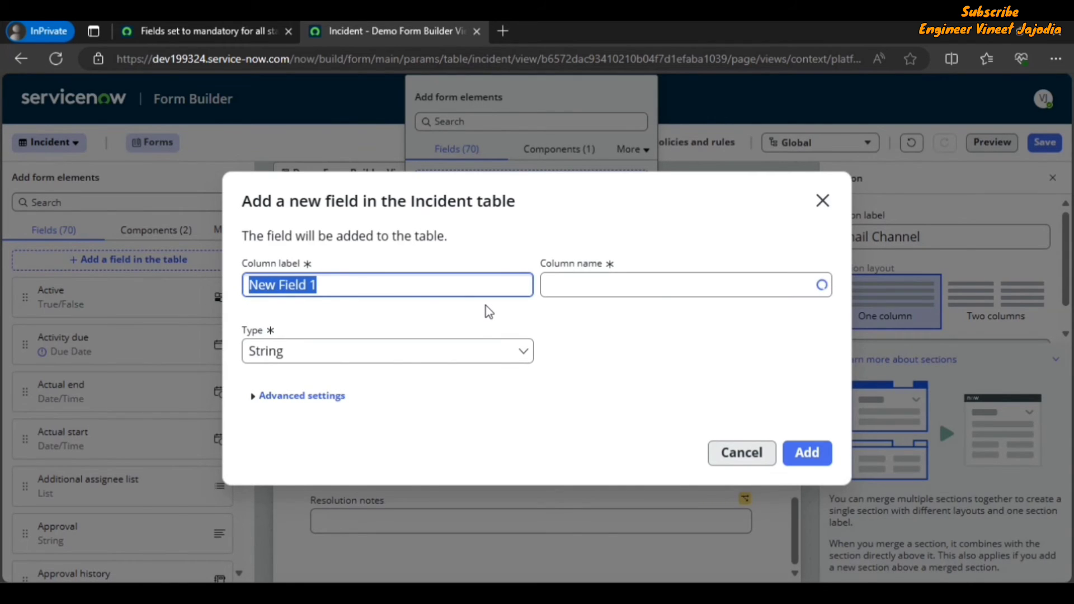
{"action": "type", "text": "Em"}
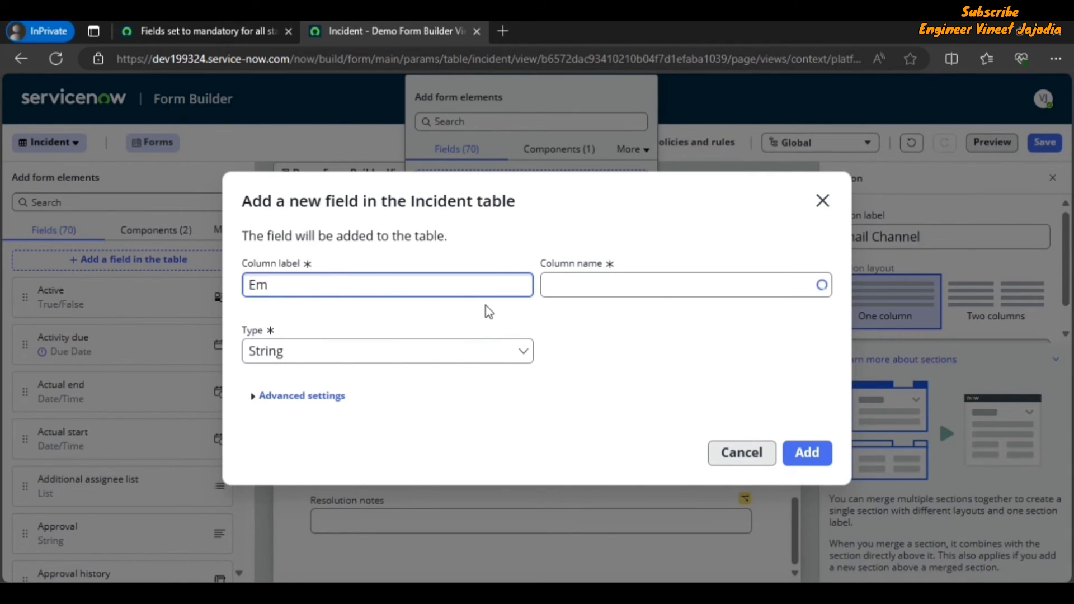
{"action": "type", "text": "ail"}
{"action": "left_click", "coordinate": [274, 397]}
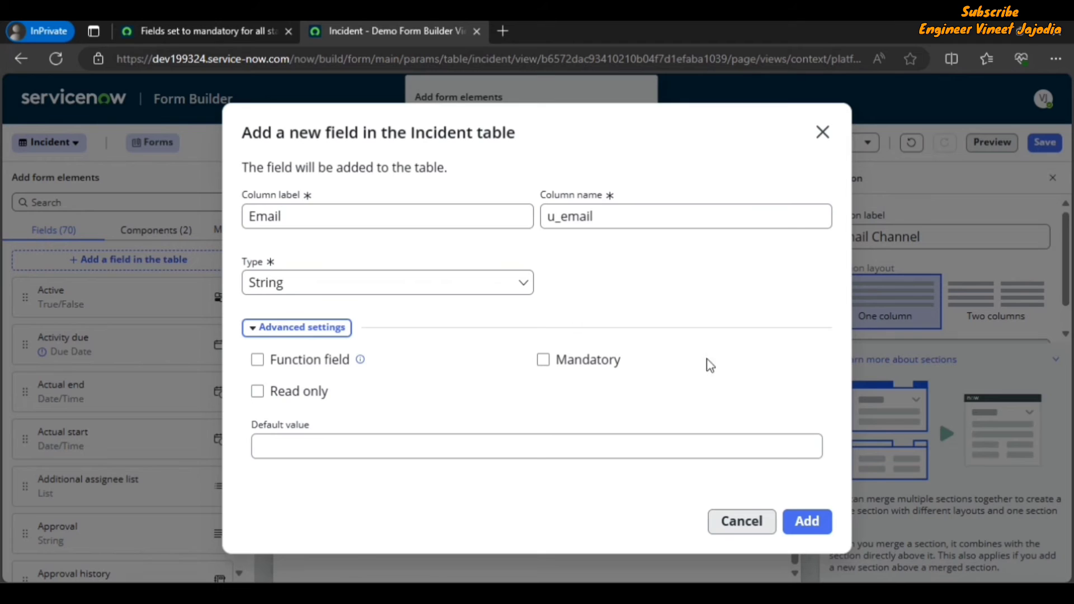
{"action": "left_click", "coordinate": [808, 526]}
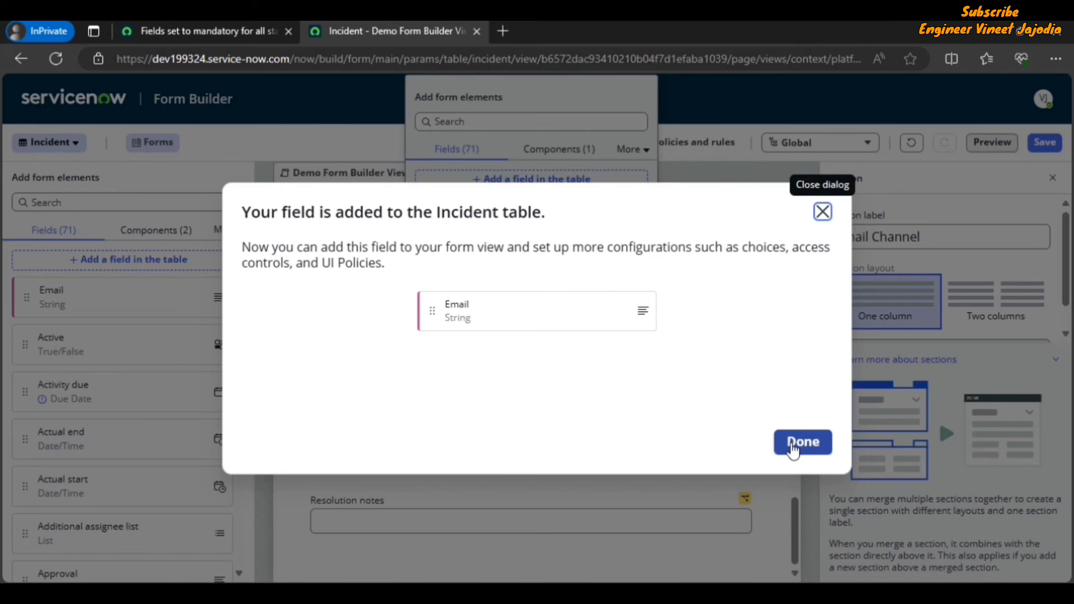
{"action": "left_click", "coordinate": [792, 446]}
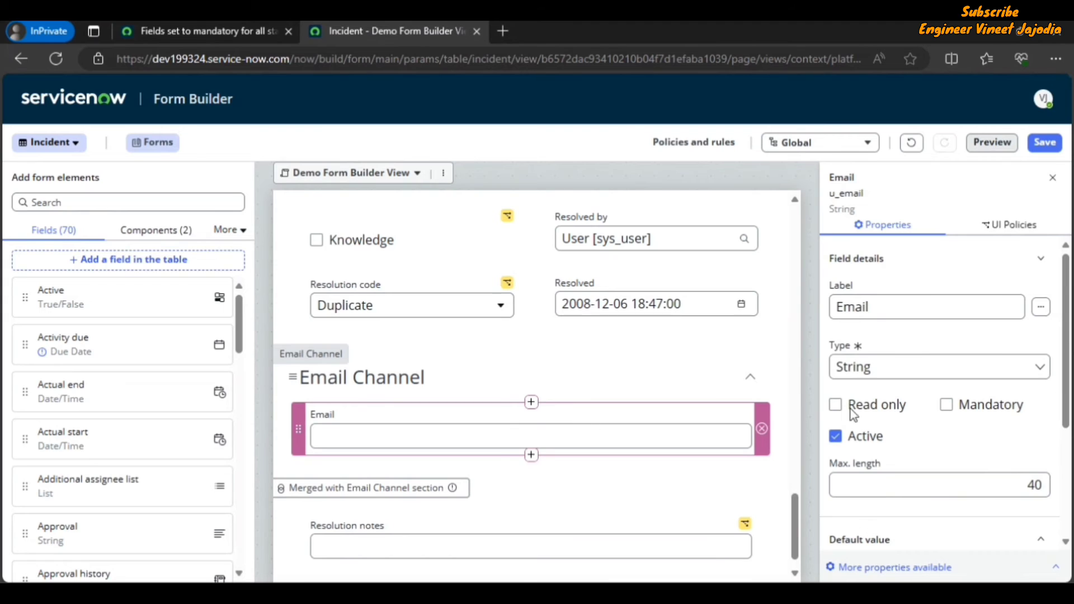
Step: Start a new UI policy for the Email field with short description Make Email Field Mandatory
{"action": "left_click", "coordinate": [1007, 226]}
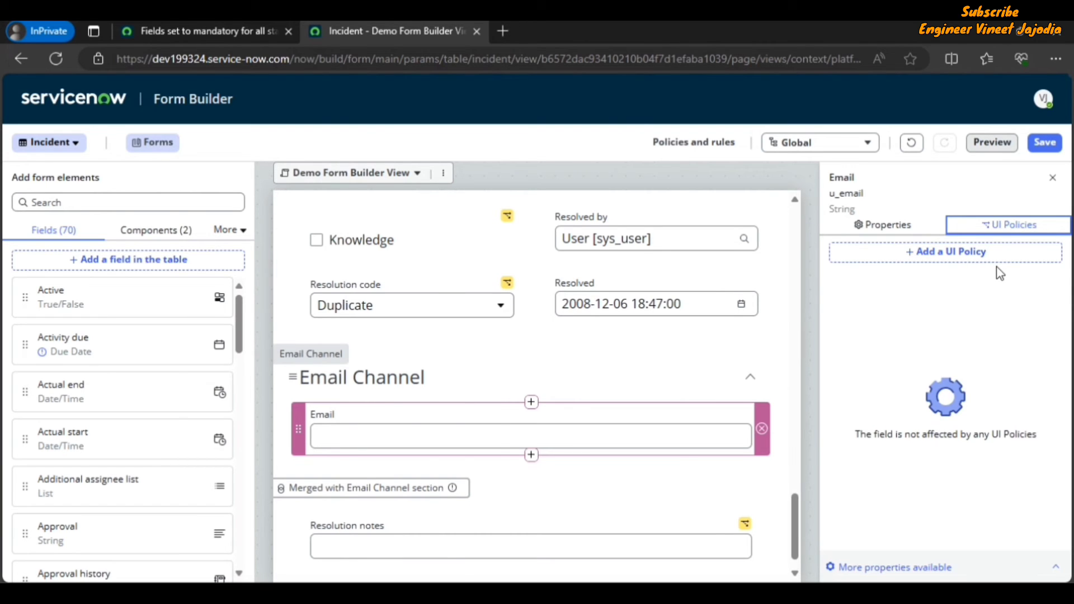
{"action": "left_click", "coordinate": [953, 257]}
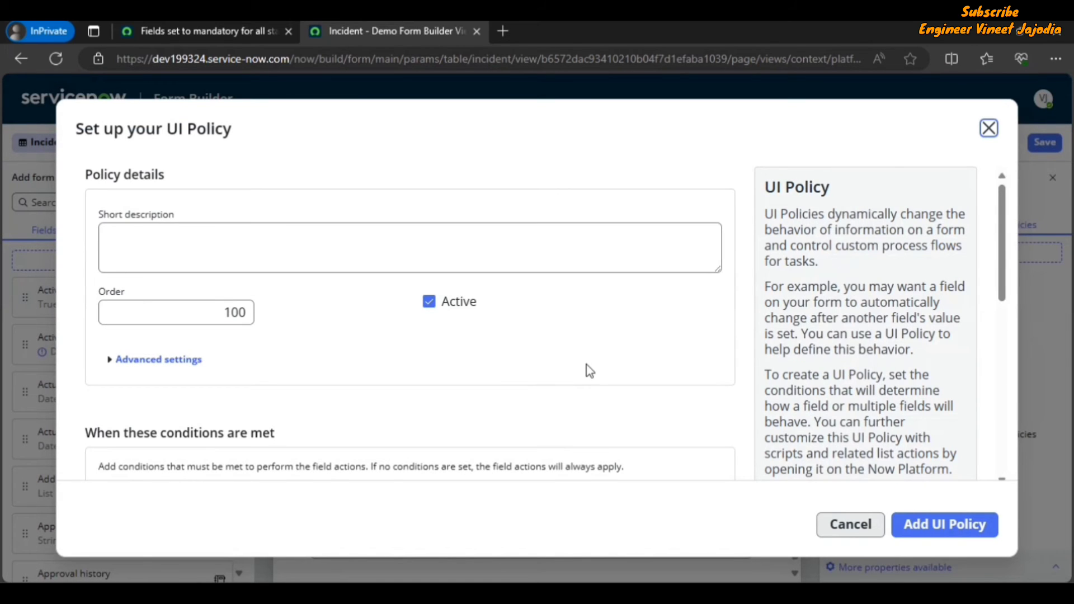
{"action": "left_click", "coordinate": [207, 250]}
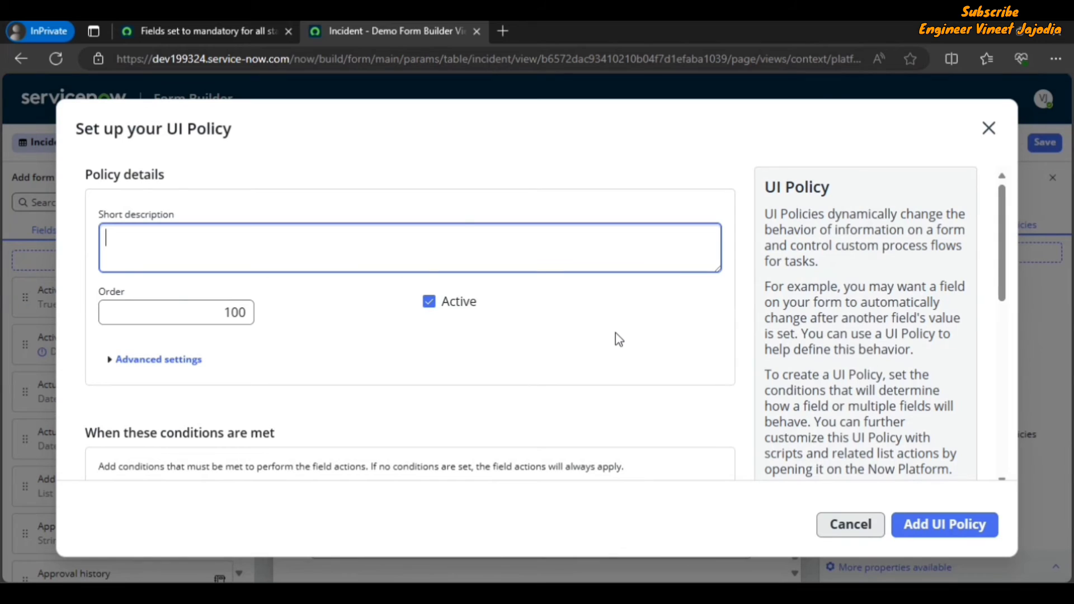
{"action": "type", "text": "Make Email Field"}
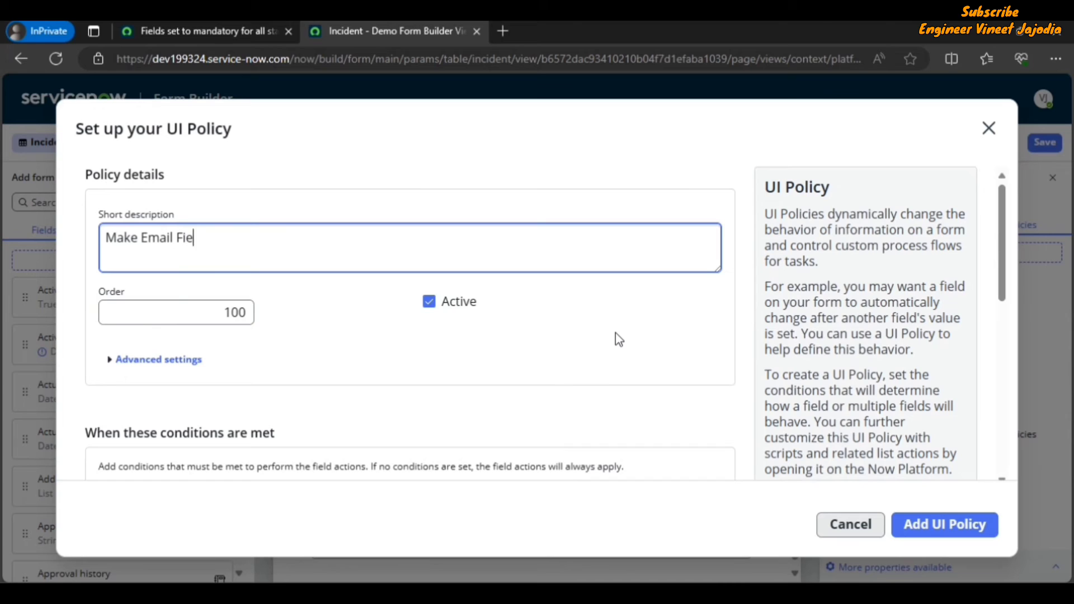
{"action": "type", "text": "andatory"}
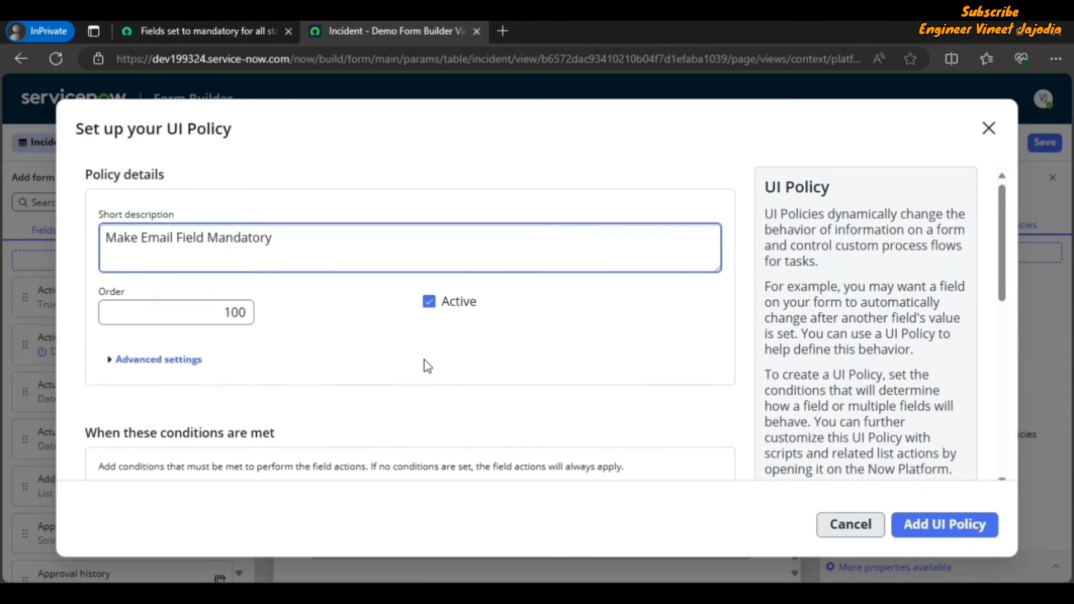
Step: Set the UI policy condition to Channel is Email, reviewing its advanced settings
{"action": "left_click", "coordinate": [149, 361]}
{"action": "scroll", "coordinate": [394, 312], "scroll_direction": "down", "scroll_amount": 1}
{"action": "scroll", "coordinate": [394, 312], "scroll_direction": "down", "scroll_amount": 1}
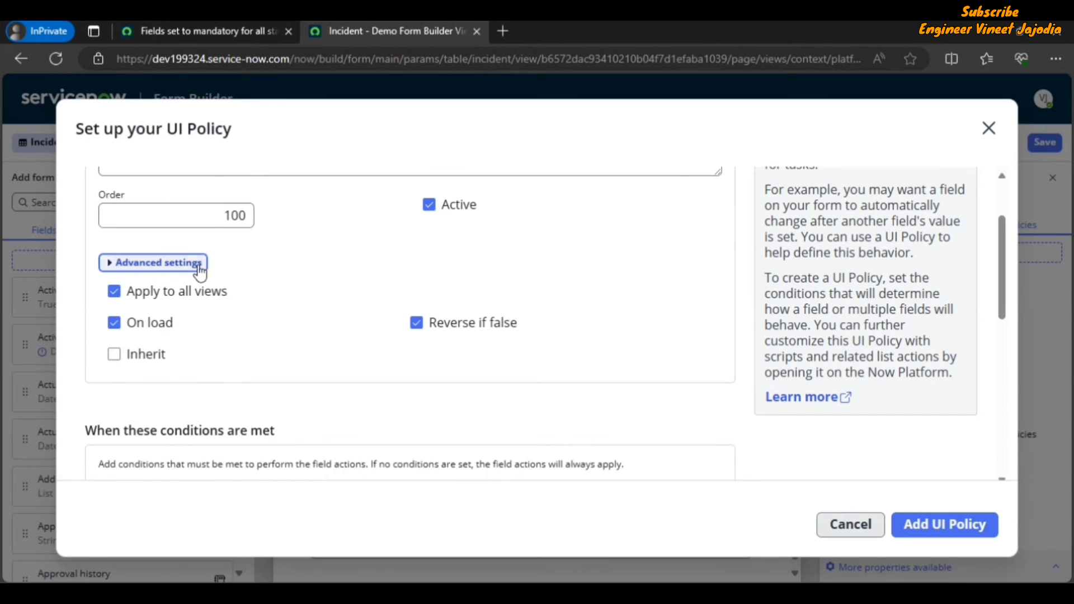
{"action": "scroll", "coordinate": [381, 376], "scroll_direction": "down", "scroll_amount": 3}
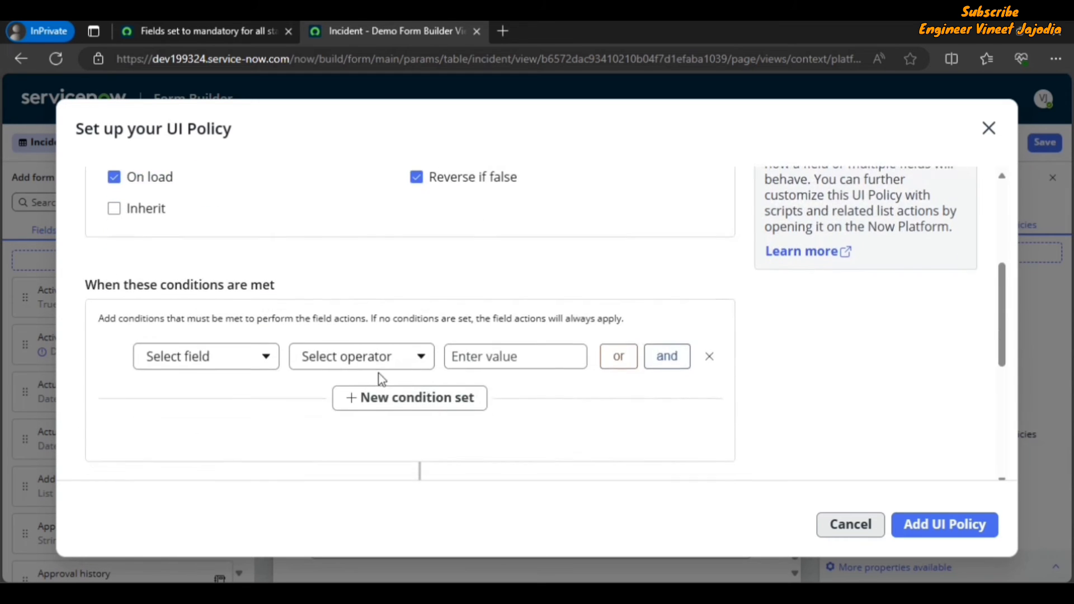
{"action": "scroll", "coordinate": [235, 383], "scroll_direction": "up", "scroll_amount": 1}
{"action": "scroll", "coordinate": [233, 394], "scroll_direction": "down", "scroll_amount": 3}
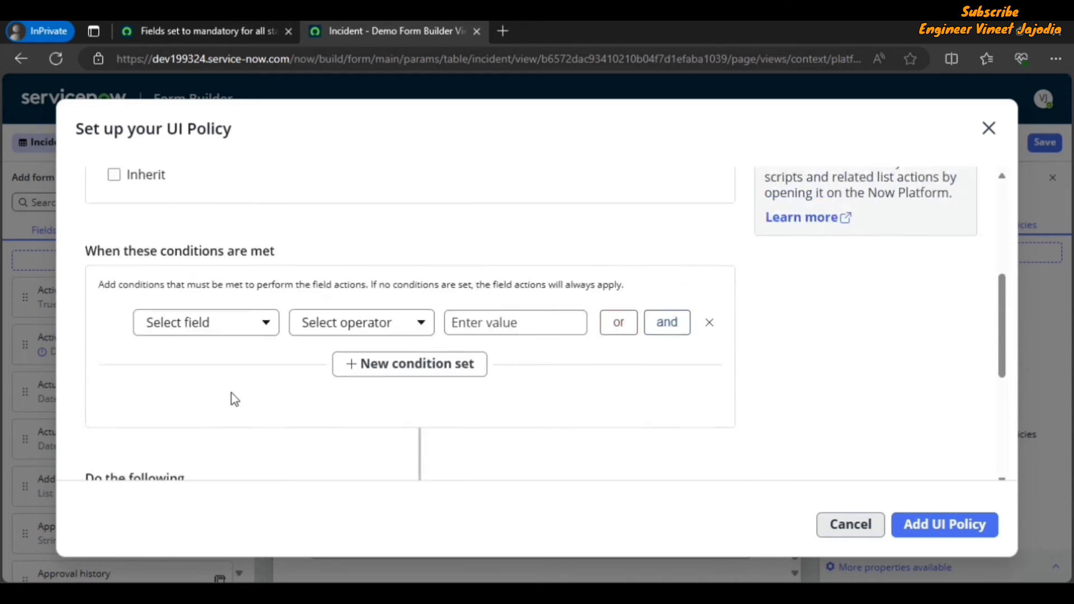
{"action": "left_click", "coordinate": [218, 267]}
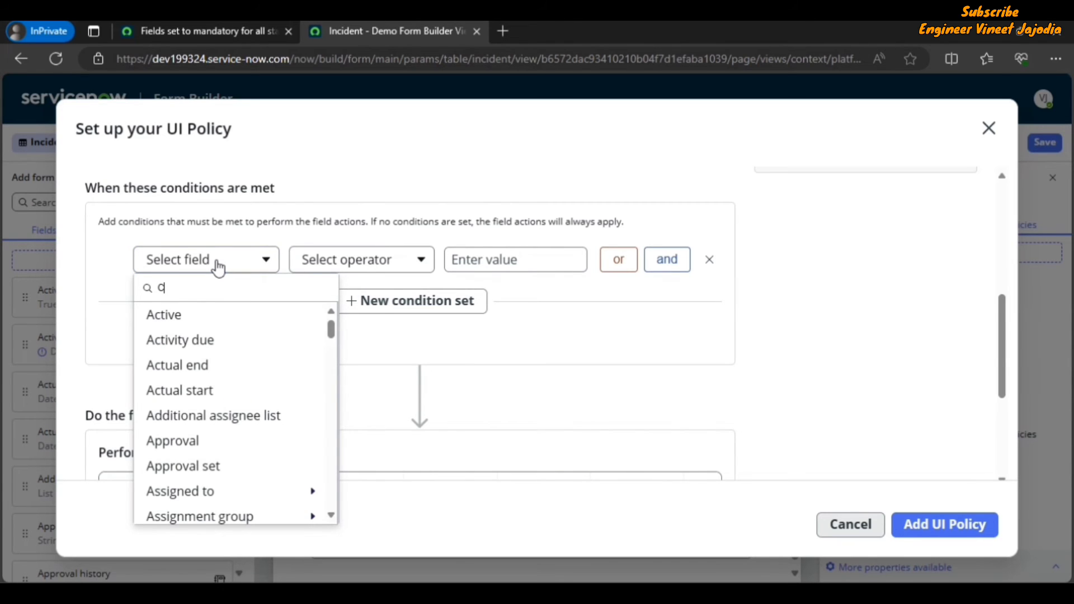
{"action": "type", "text": "c"}
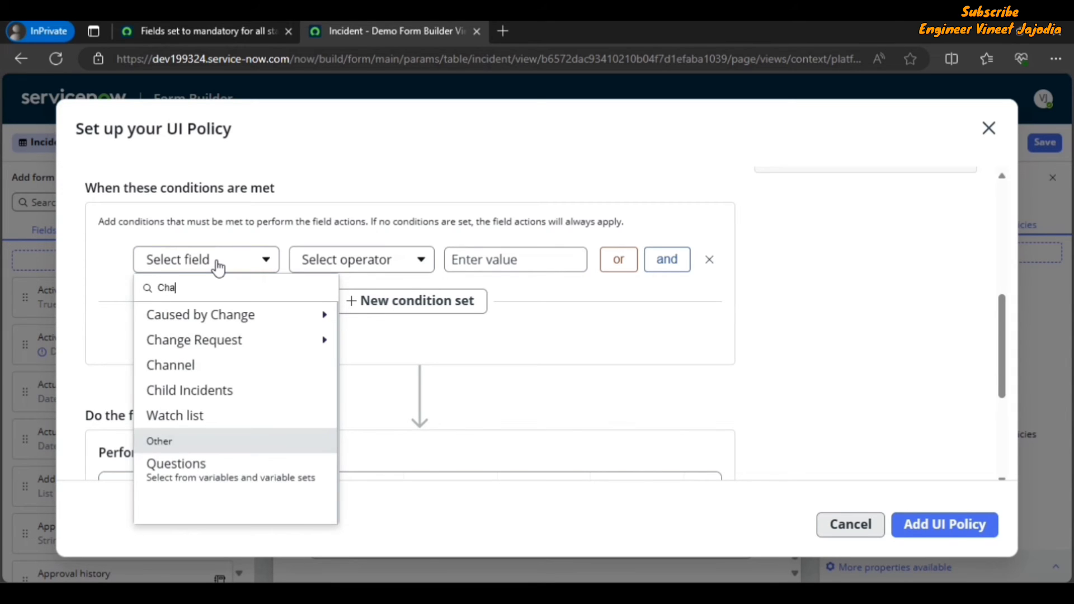
{"action": "type", "text": "hannel"}
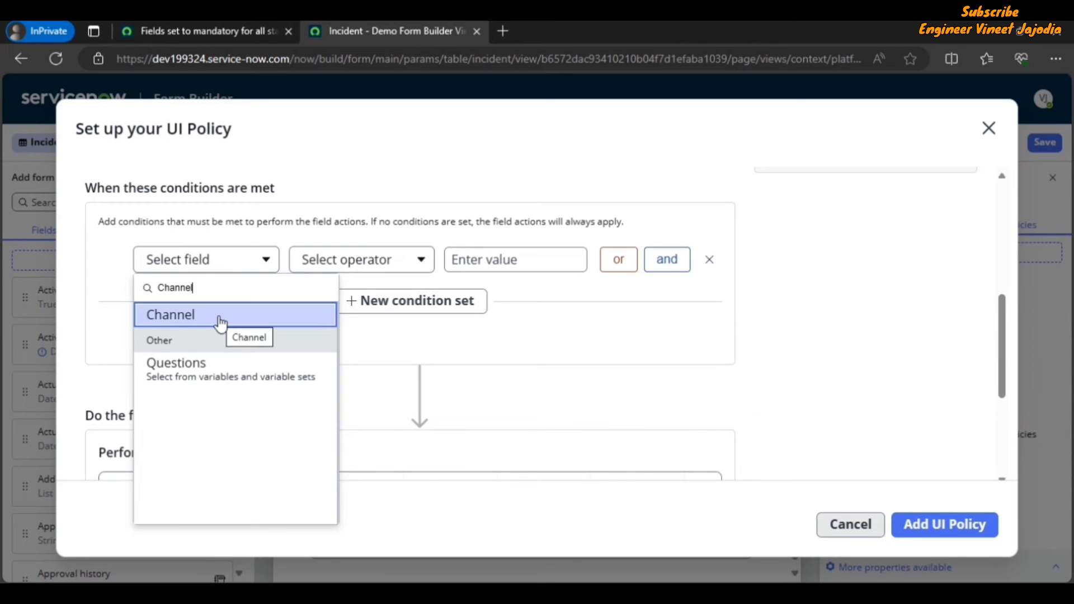
{"action": "left_click", "coordinate": [220, 315]}
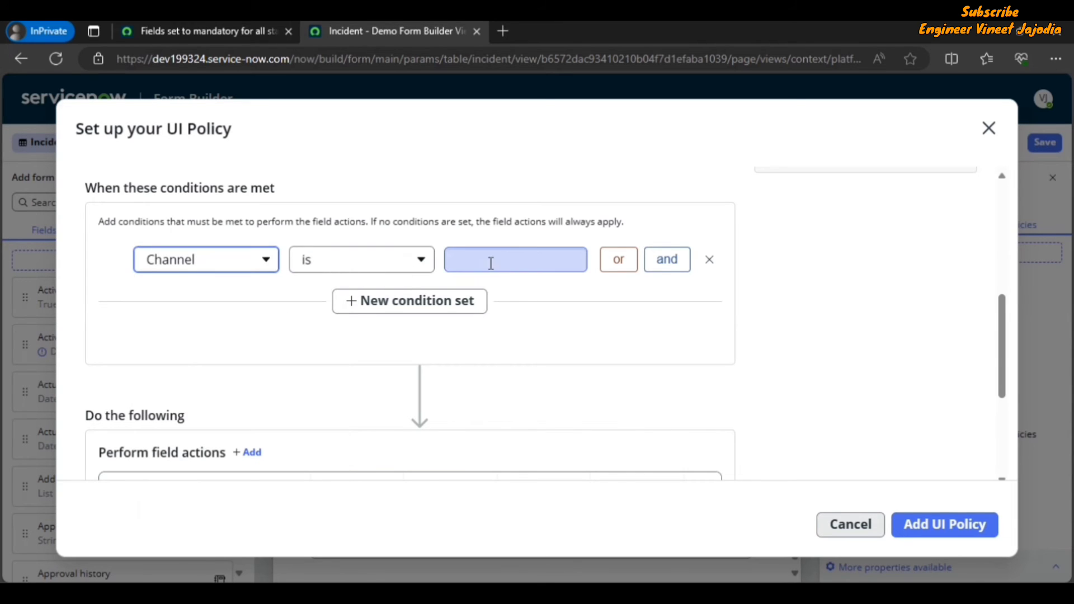
{"action": "left_click", "coordinate": [513, 264]}
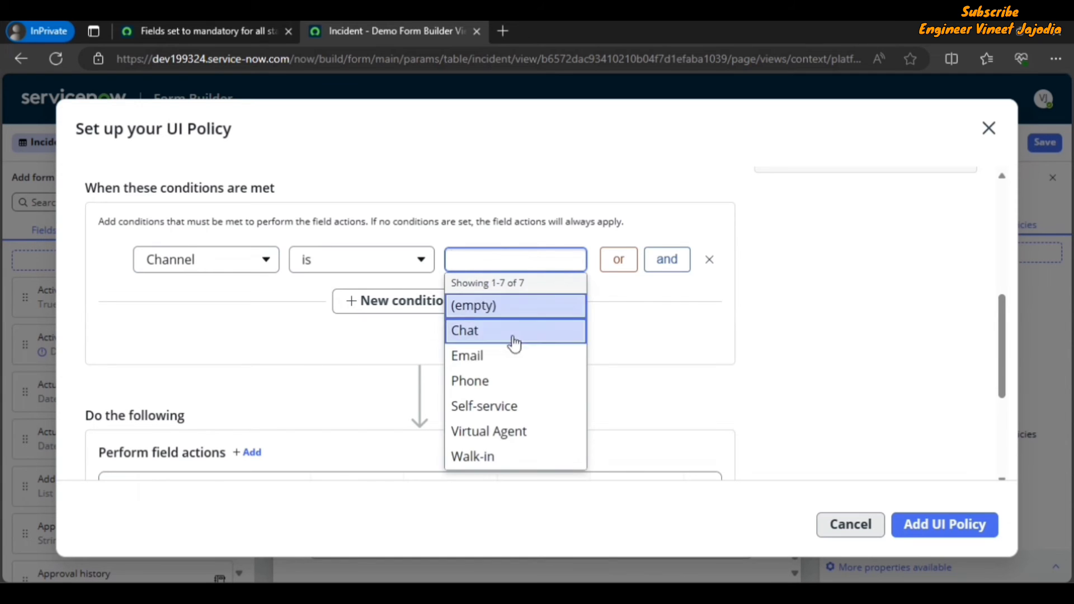
{"action": "left_click", "coordinate": [511, 356]}
Step: Make the Email field mandatory as the policy's field action and add the UI policy
{"action": "scroll", "coordinate": [566, 352], "scroll_direction": "down", "scroll_amount": 3}
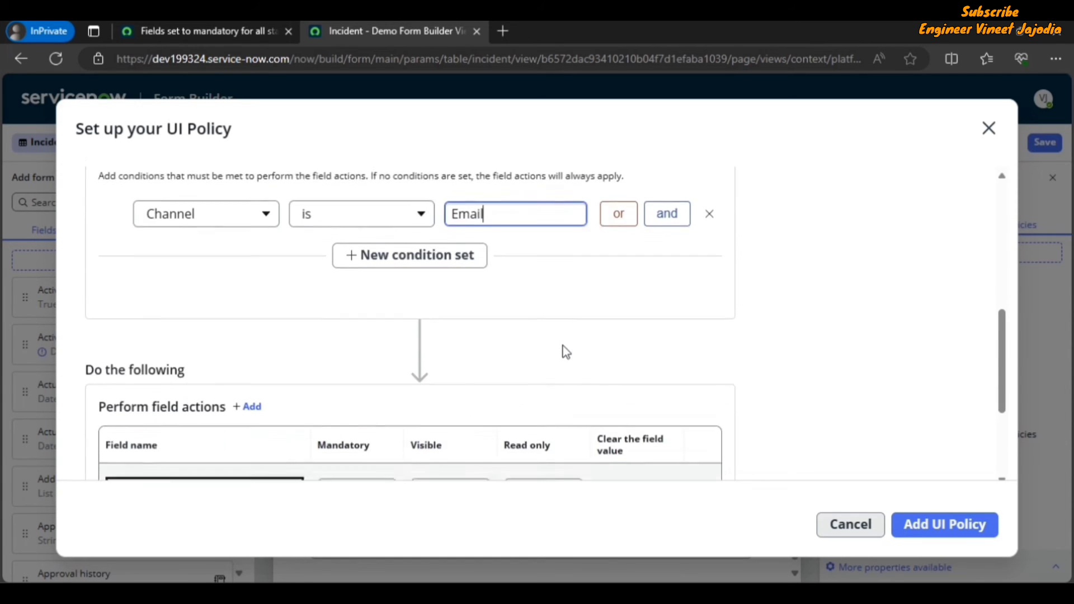
{"action": "scroll", "coordinate": [538, 330], "scroll_direction": "down", "scroll_amount": 4}
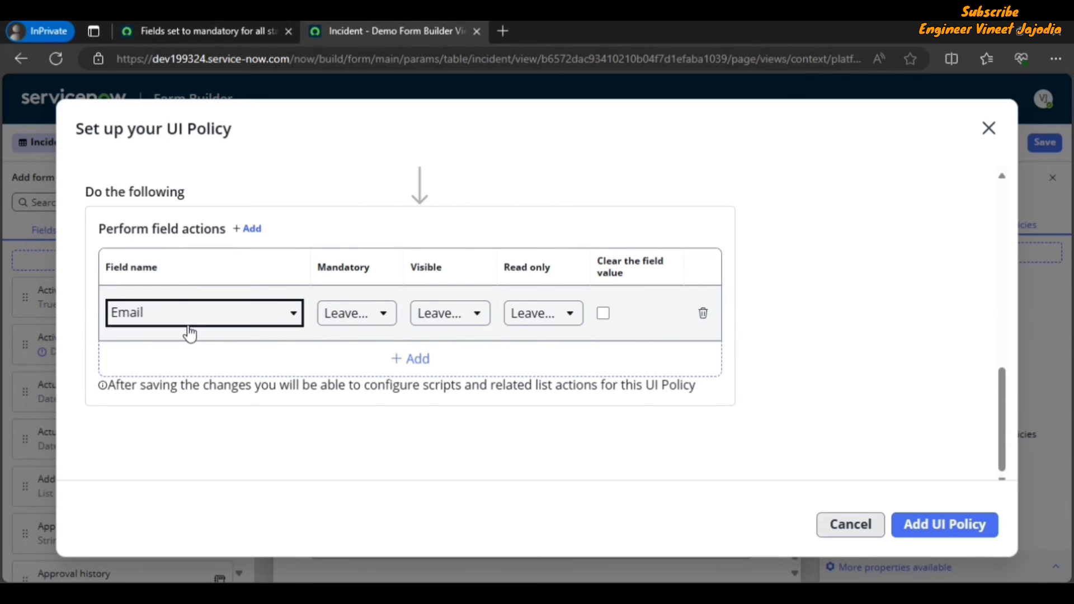
{"action": "left_click", "coordinate": [370, 319]}
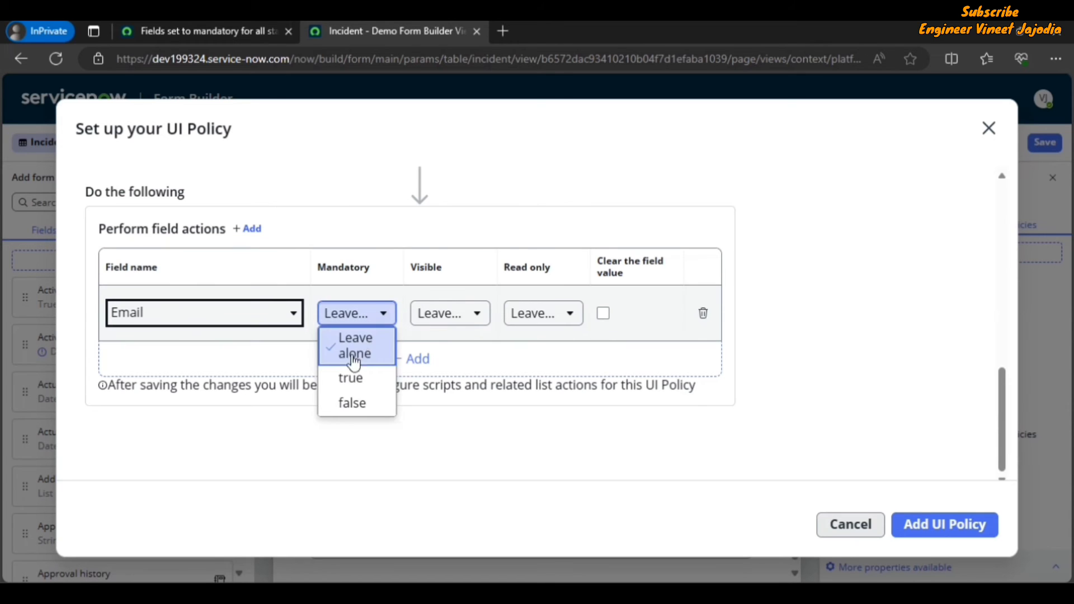
{"action": "left_click", "coordinate": [351, 380]}
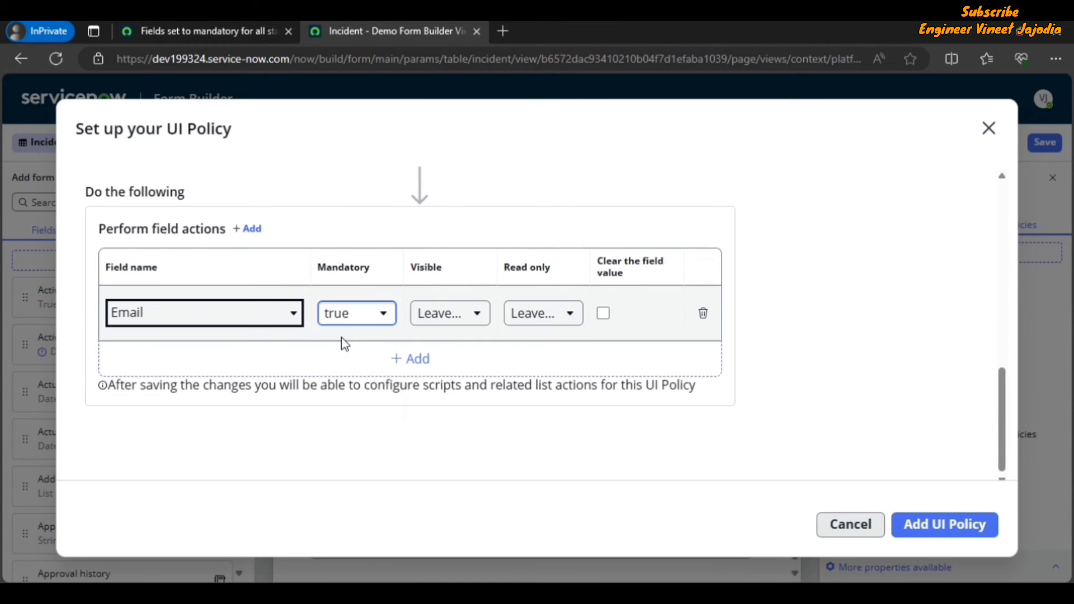
{"action": "left_click", "coordinate": [941, 526]}
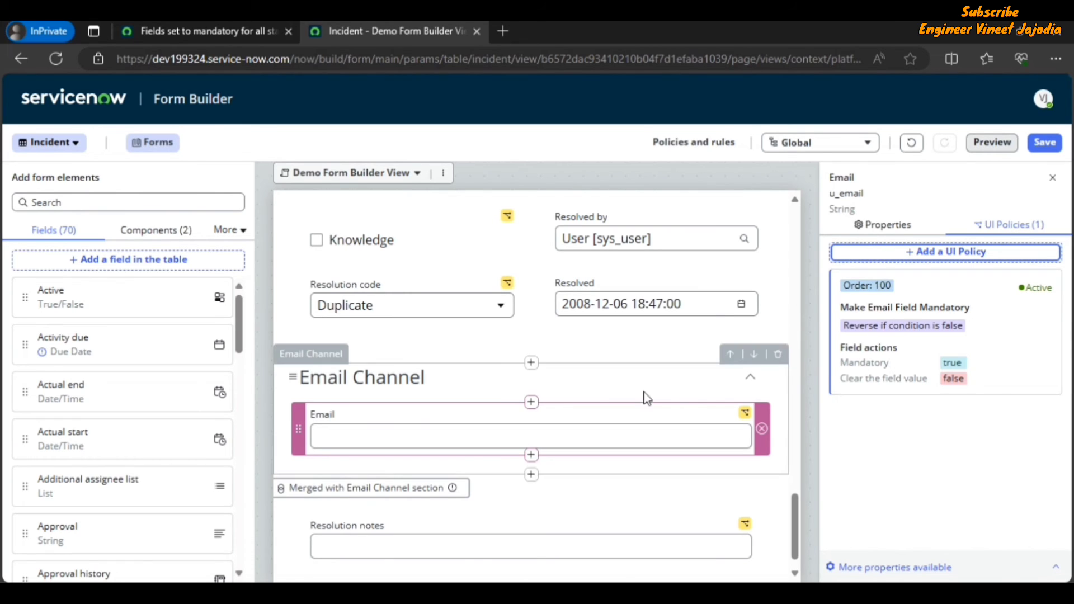
Step: Move the Email Channel section down below the merged Resolution notes section and dismiss the notice
{"action": "left_click", "coordinate": [753, 361]}
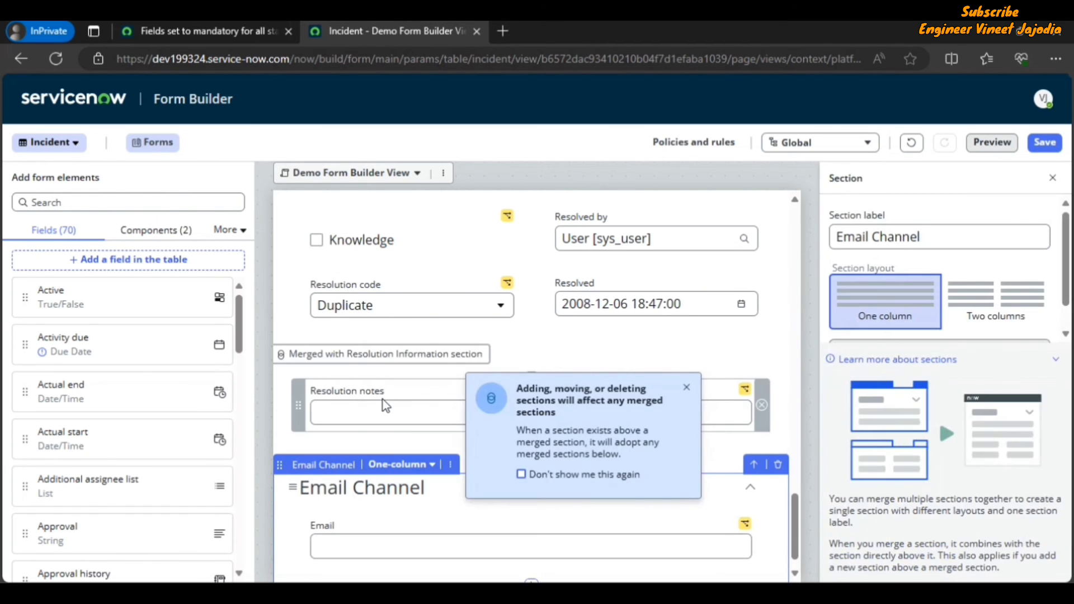
{"action": "scroll", "coordinate": [414, 374], "scroll_direction": "up", "scroll_amount": 1}
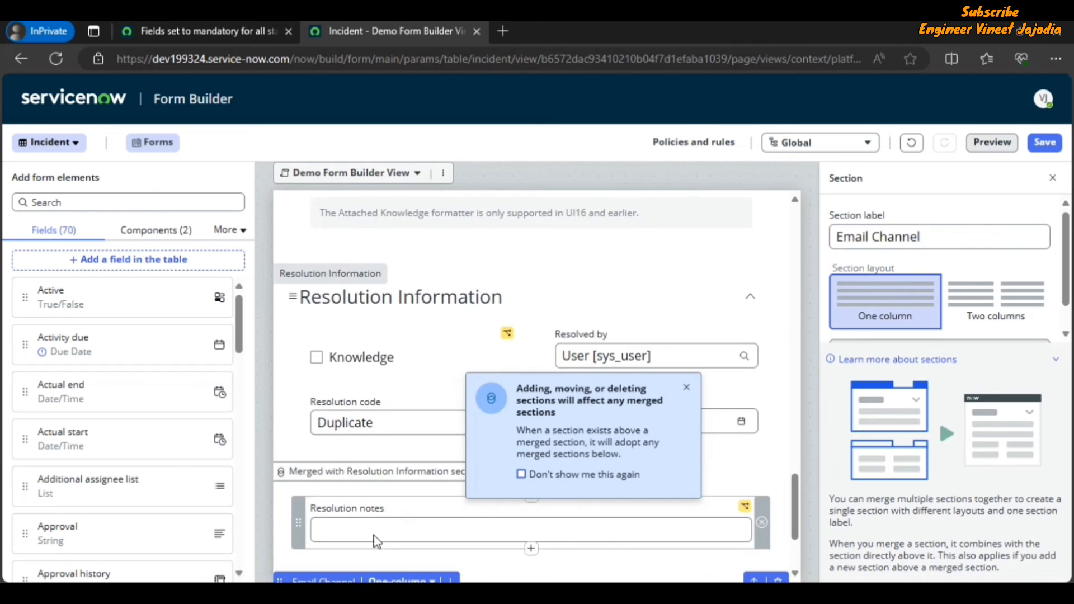
{"action": "scroll", "coordinate": [369, 524], "scroll_direction": "down", "scroll_amount": 2}
{"action": "scroll", "coordinate": [412, 461], "scroll_direction": "up", "scroll_amount": 2}
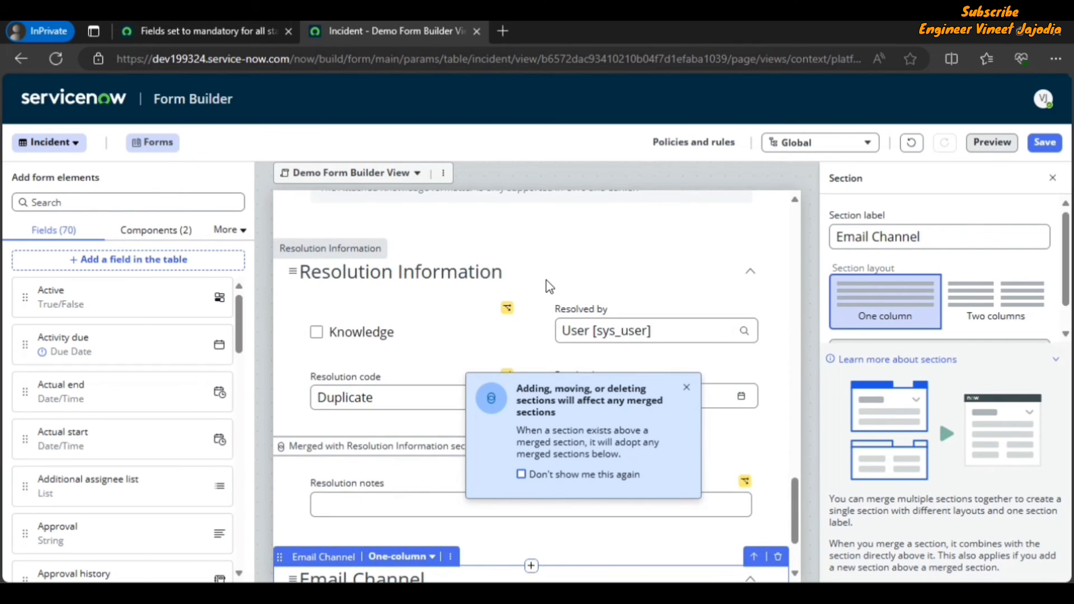
{"action": "left_click", "coordinate": [687, 393]}
{"action": "scroll", "coordinate": [556, 383], "scroll_direction": "down", "scroll_amount": 1}
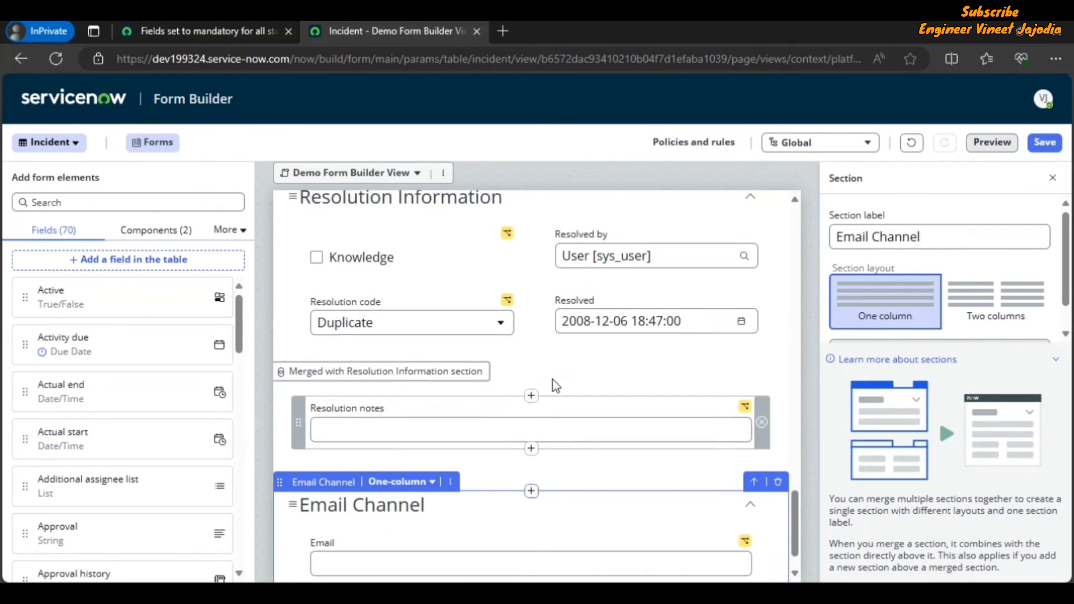
Step: Save the form changes and open a preview of the form
{"action": "left_click", "coordinate": [1045, 142]}
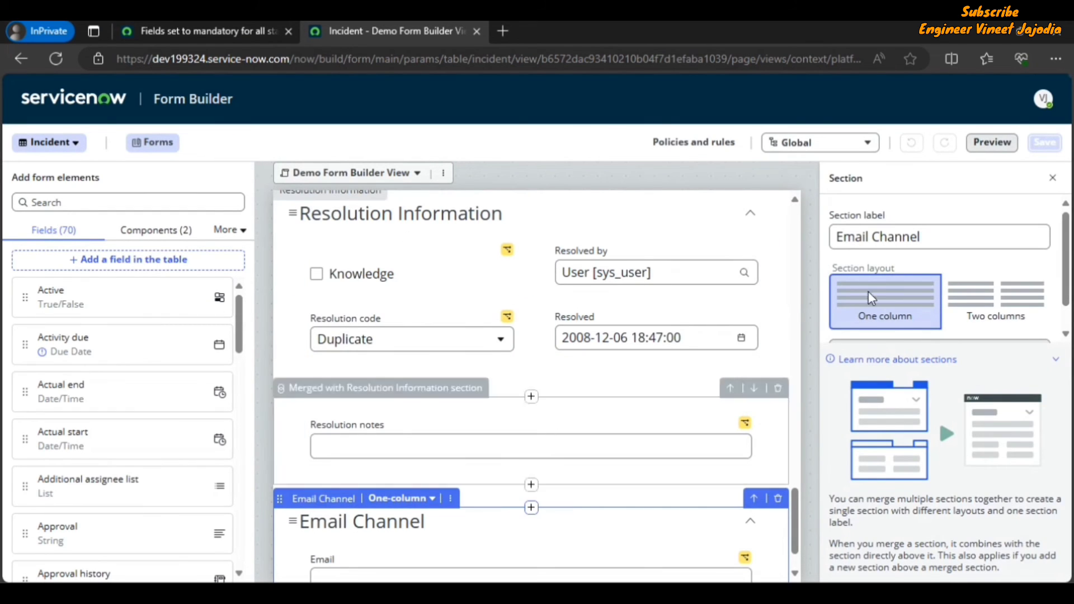
{"action": "left_click", "coordinate": [989, 147]}
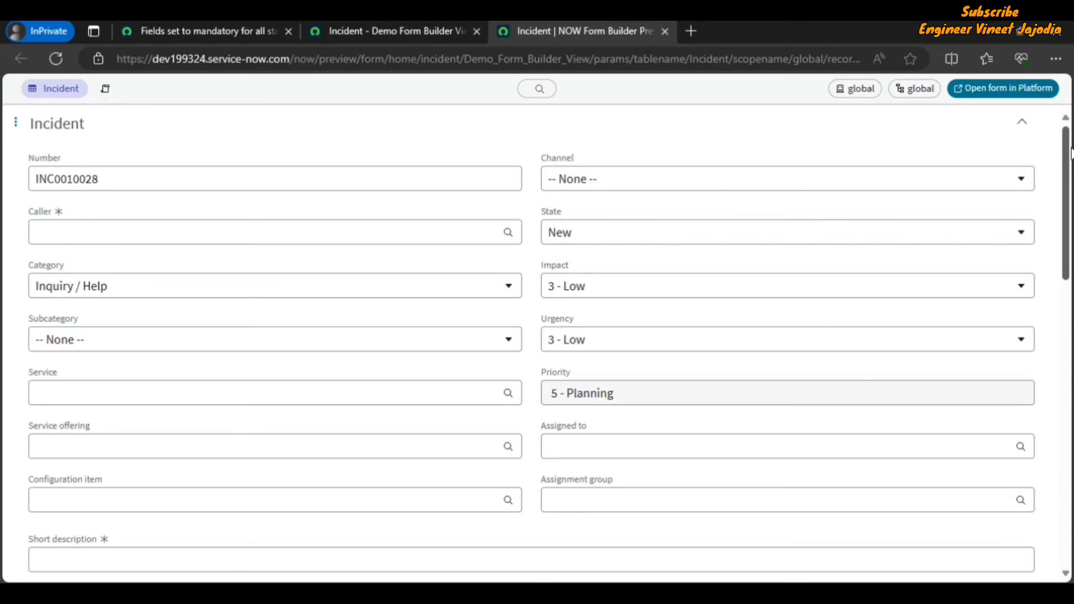
{"action": "left_click_drag", "start_coordinate": [1068, 145], "coordinate": [1068, 428]}
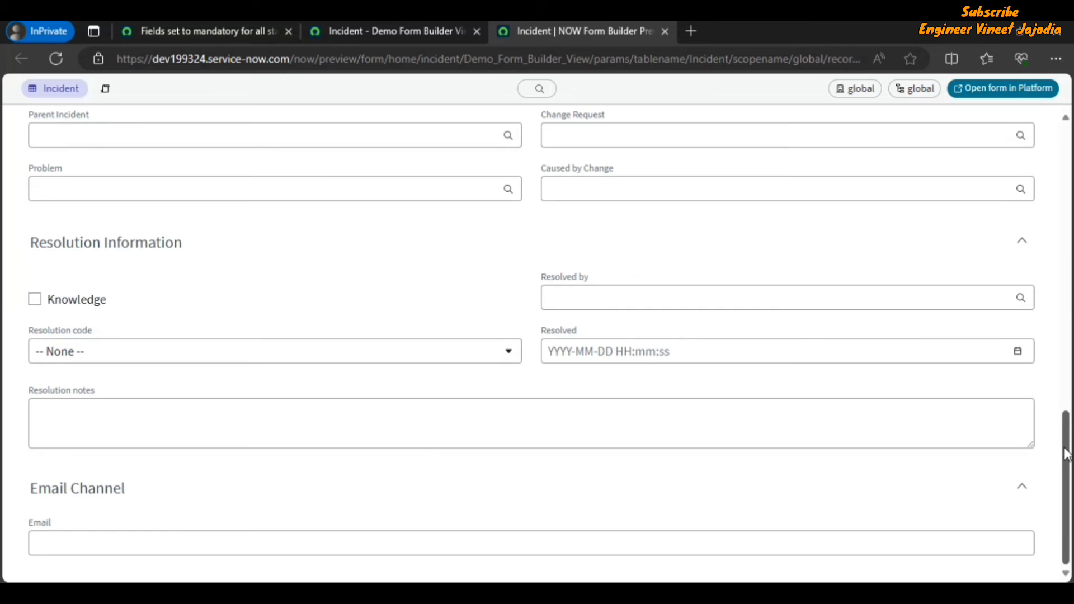
{"action": "left_click_drag", "start_coordinate": [1066, 455], "coordinate": [1065, 170]}
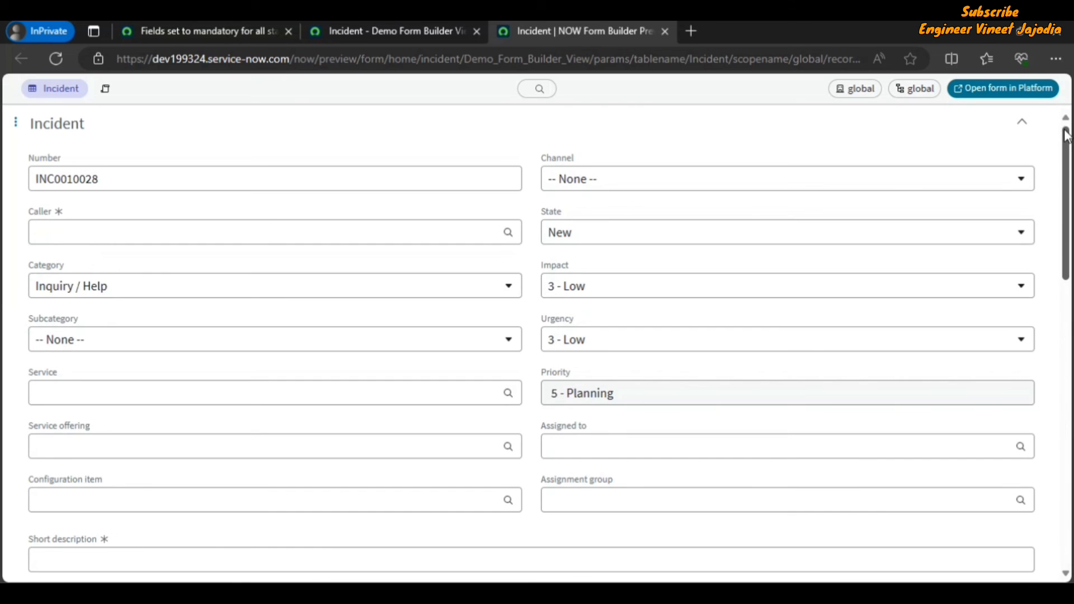
Step: Collapse every section in the preview and expand them all again
{"action": "left_click", "coordinate": [1021, 124]}
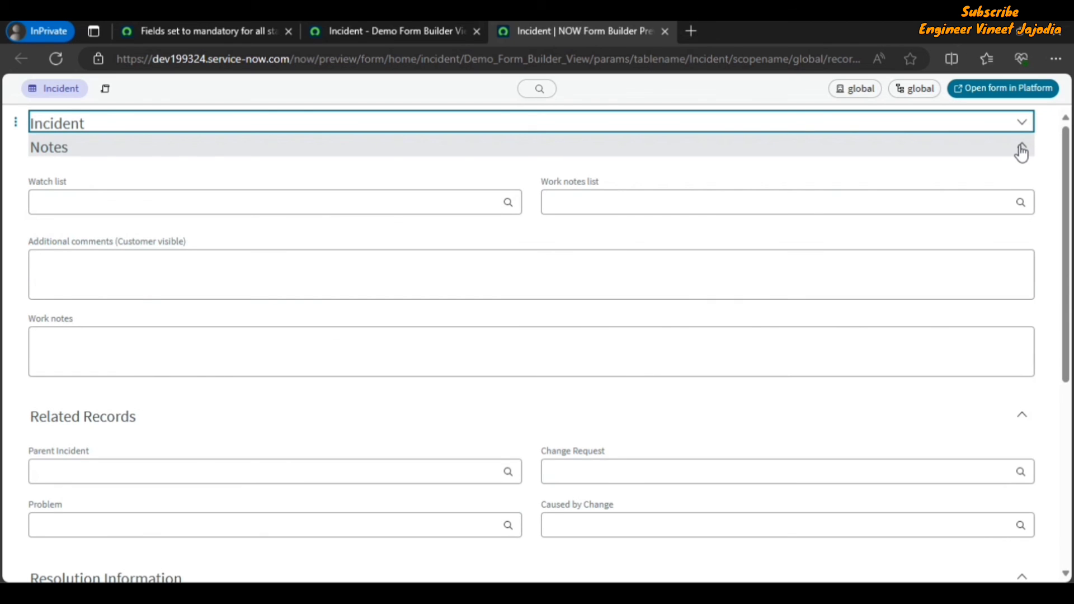
{"action": "left_click", "coordinate": [1021, 150]}
{"action": "left_click", "coordinate": [1014, 171]}
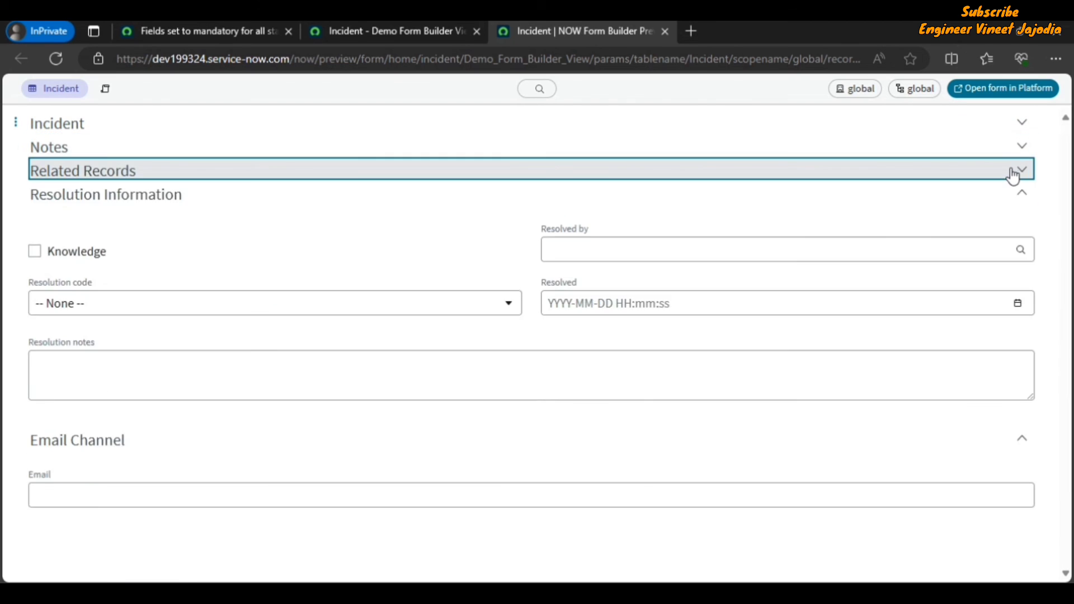
{"action": "left_click", "coordinate": [1007, 200]}
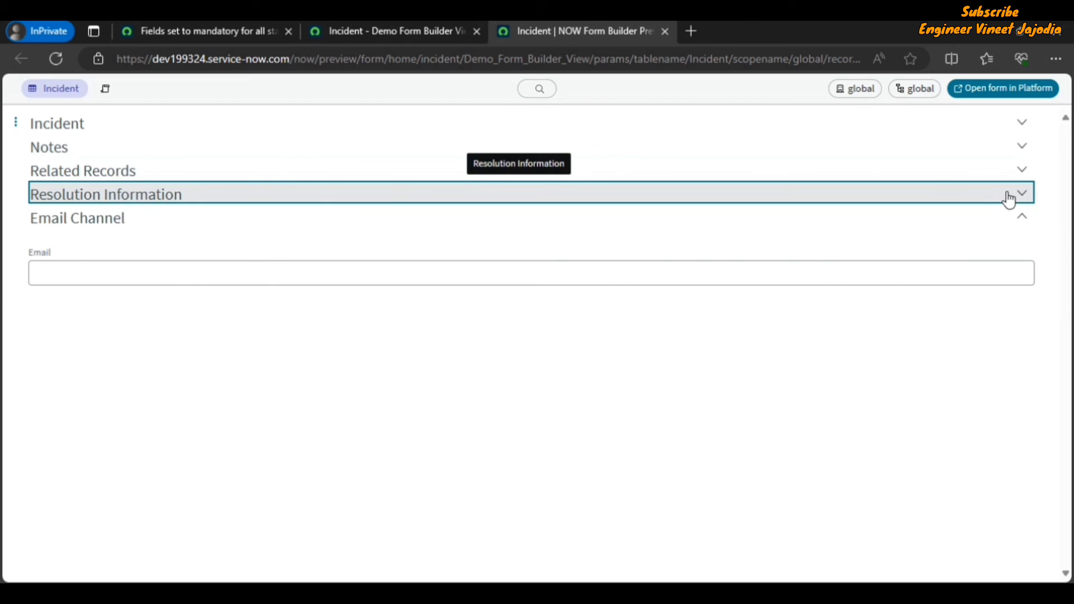
{"action": "left_click", "coordinate": [989, 222]}
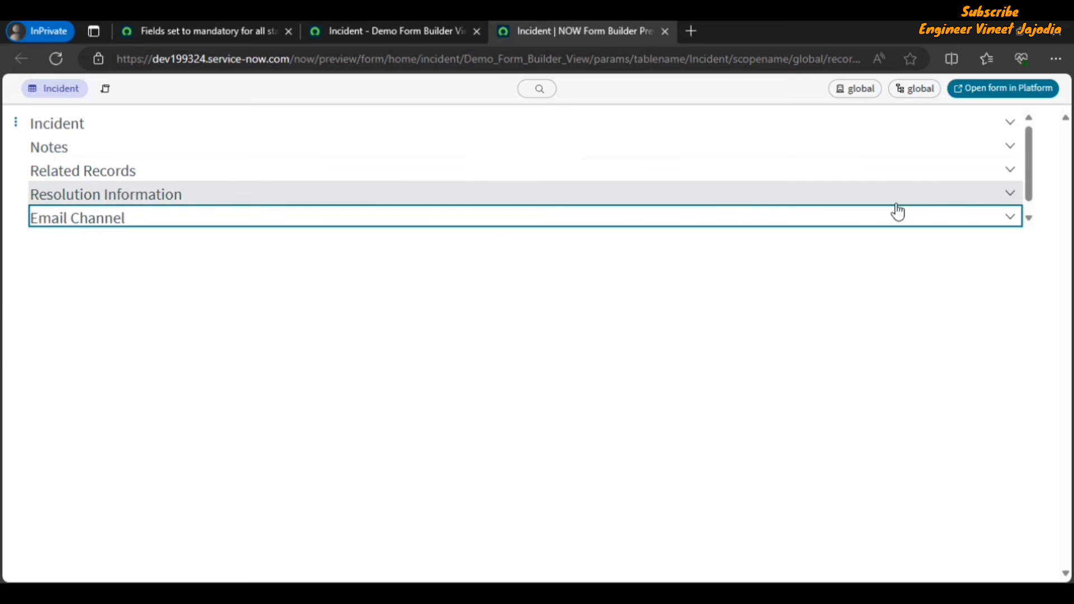
{"action": "left_click", "coordinate": [1010, 195]}
{"action": "left_click", "coordinate": [1009, 170]}
{"action": "left_click", "coordinate": [1010, 149]}
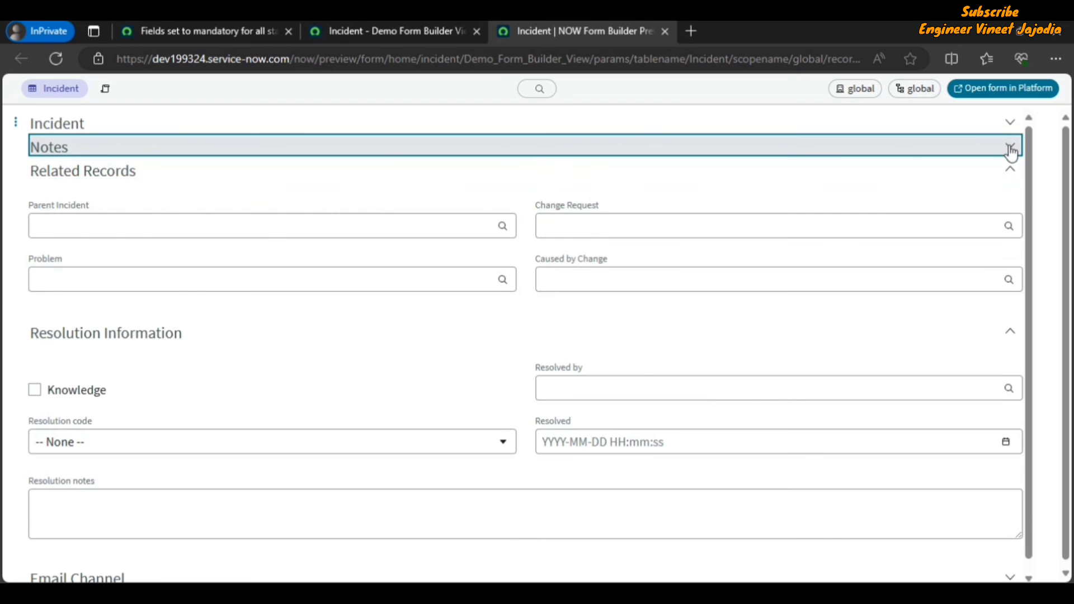
{"action": "left_click", "coordinate": [1009, 125]}
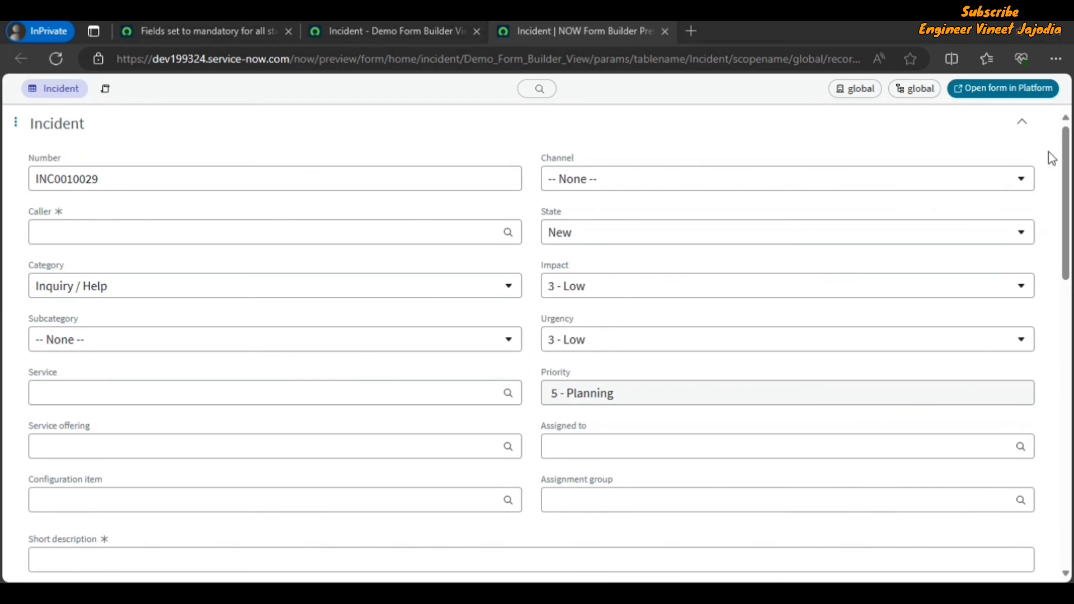
Step: Collapse the Notes, Related Records and Resolution Information sections in the preview
{"action": "left_click_drag", "start_coordinate": [1066, 158], "coordinate": [1070, 322]}
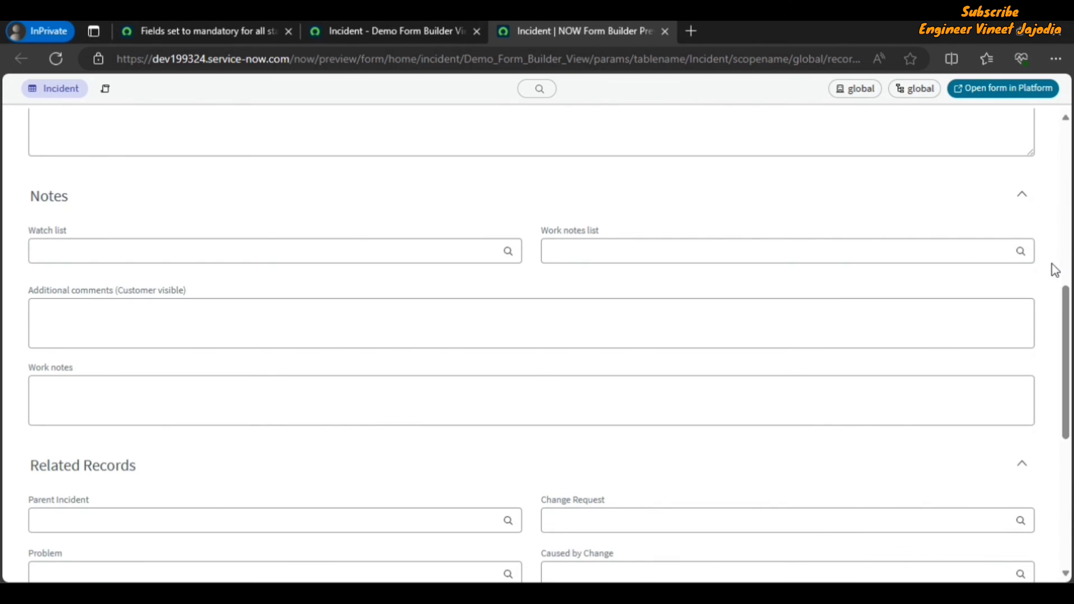
{"action": "left_click", "coordinate": [1021, 198]}
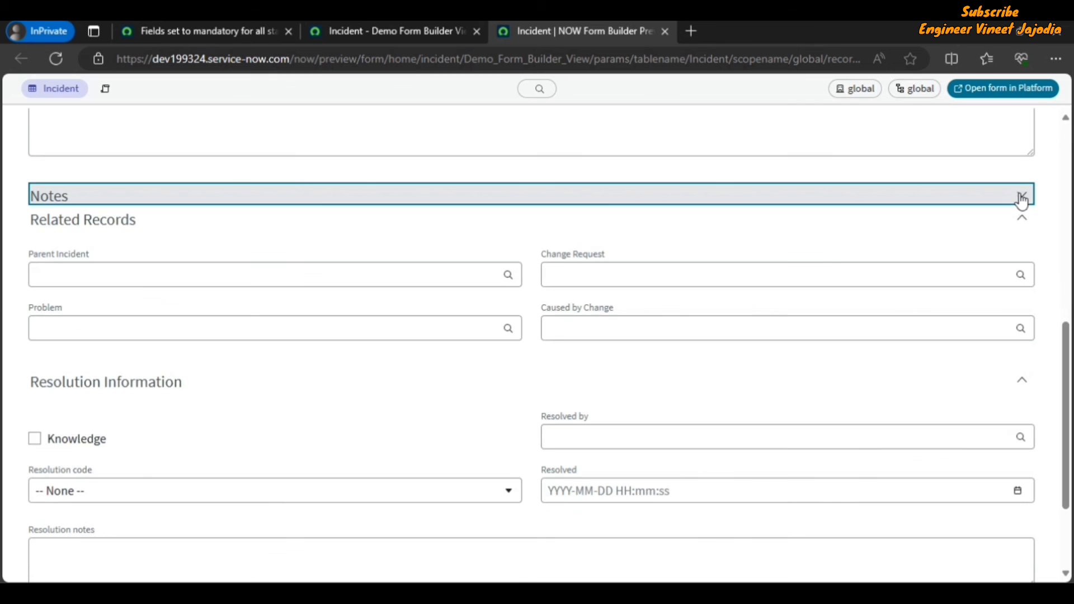
{"action": "left_click", "coordinate": [1021, 220]}
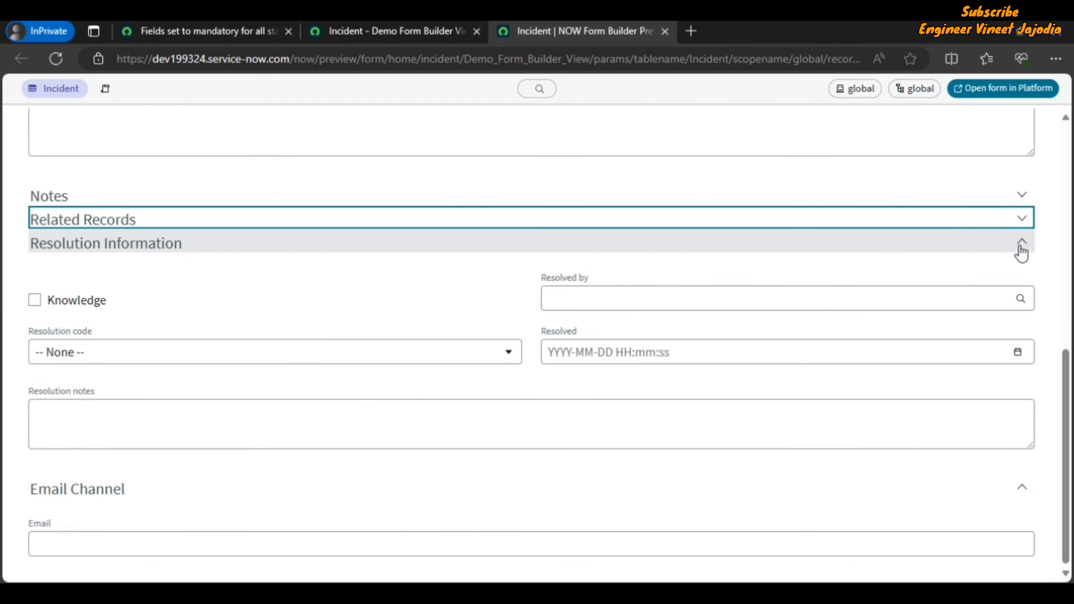
{"action": "left_click", "coordinate": [1021, 250]}
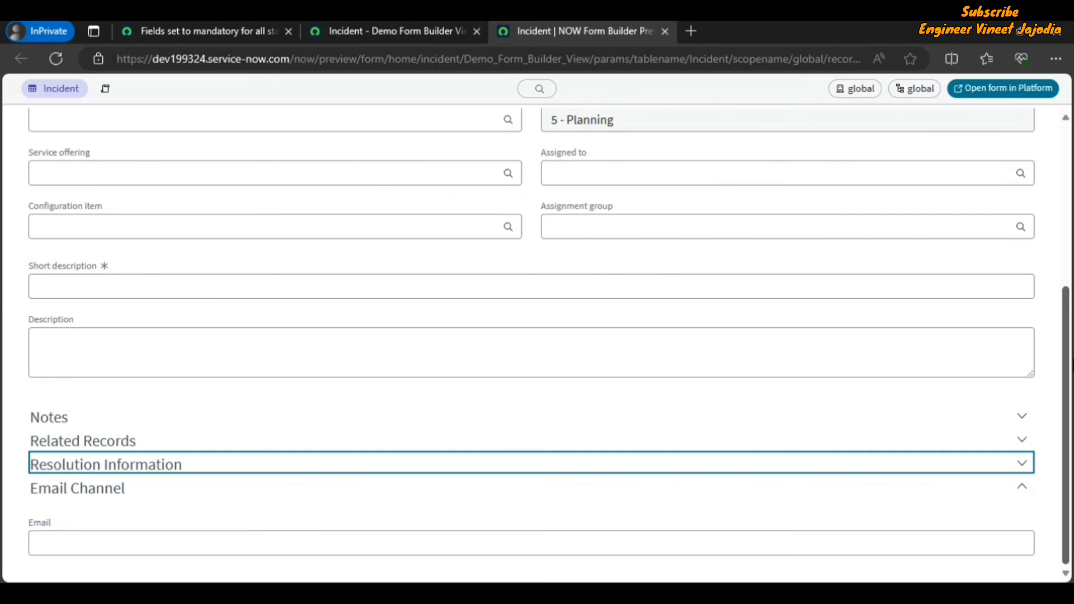
{"action": "mouse_move", "coordinate": [1068, 360]}
{"action": "left_mouse_down"}
{"action": "mouse_move", "coordinate": [1067, 187]}
{"action": "mouse_move", "coordinate": [1067, 344]}
{"action": "left_mouse_up"}
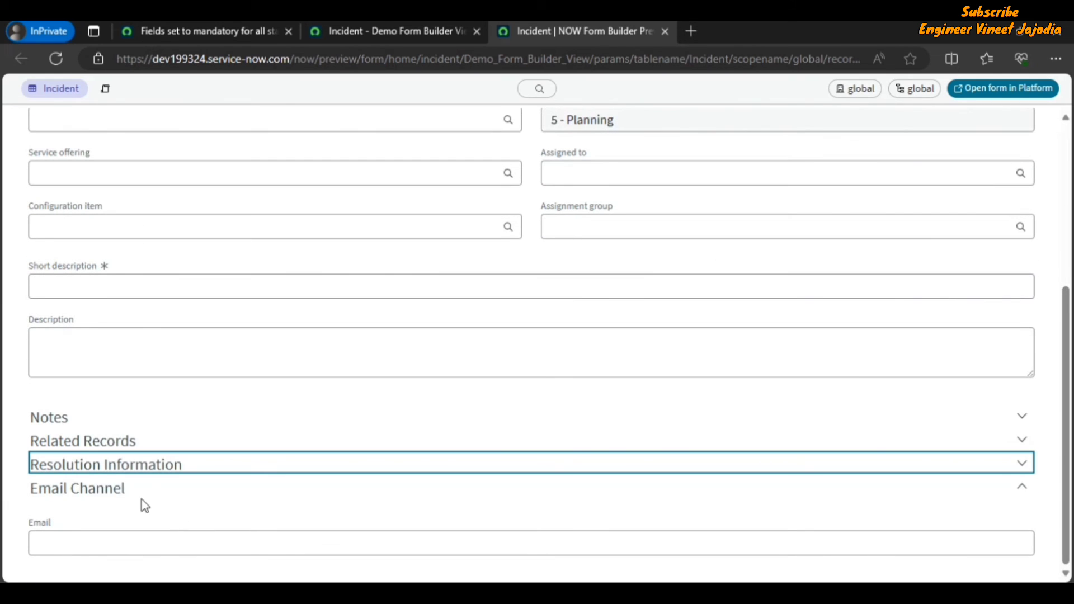
{"action": "left_click_drag", "start_coordinate": [1071, 403], "coordinate": [1069, 229]}
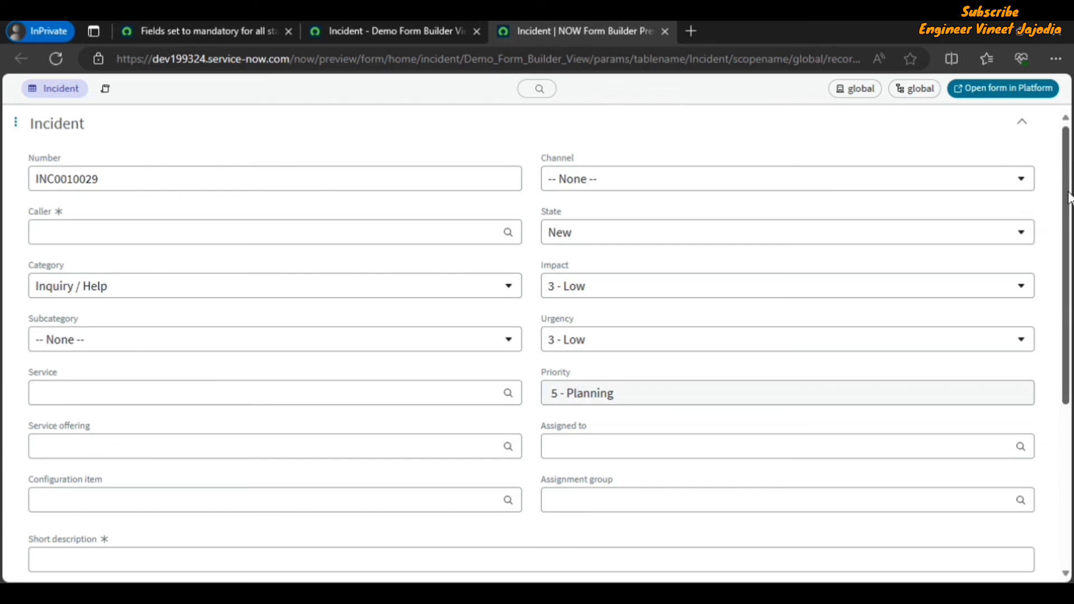
{"action": "left_click_drag", "start_coordinate": [1069, 199], "coordinate": [1070, 358]}
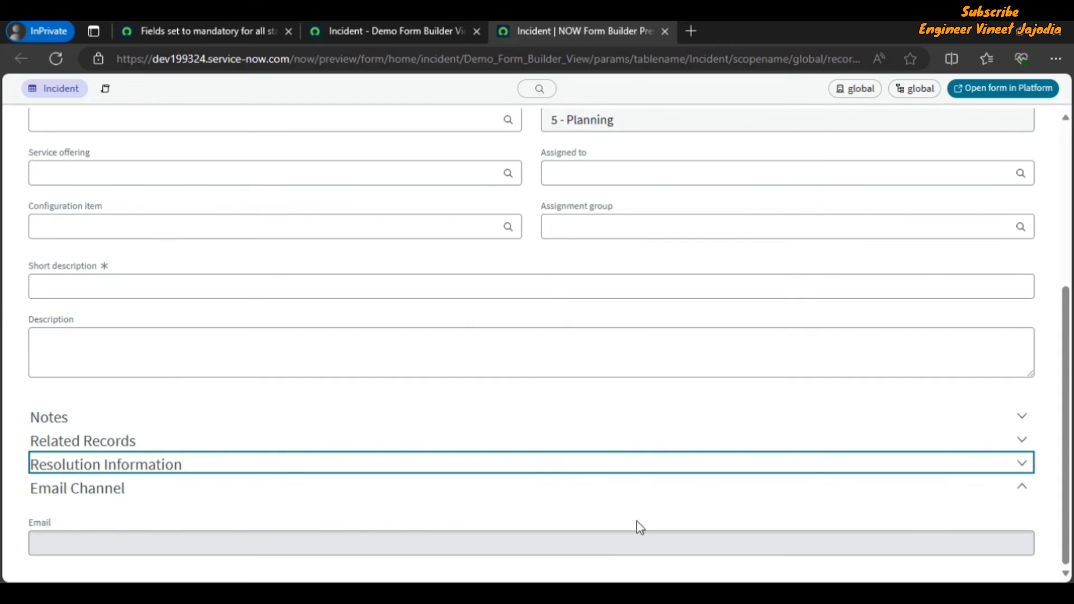
Step: Set the preview's Channel to Email and check the Email field in the Email Channel section
{"action": "scroll", "coordinate": [537, 336], "scroll_direction": "up", "scroll_amount": 5}
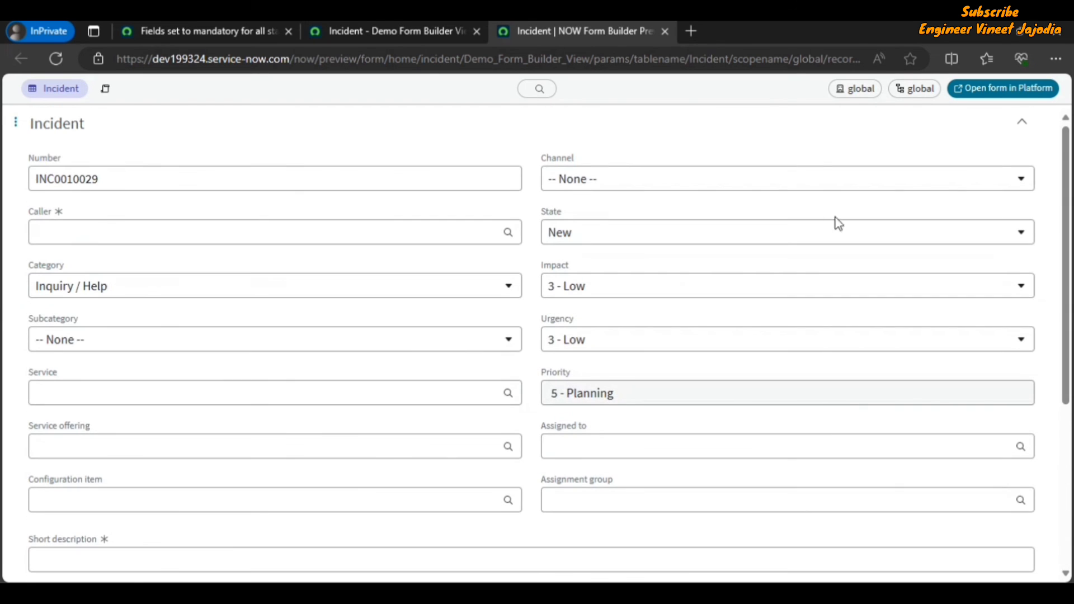
{"action": "left_click", "coordinate": [656, 189]}
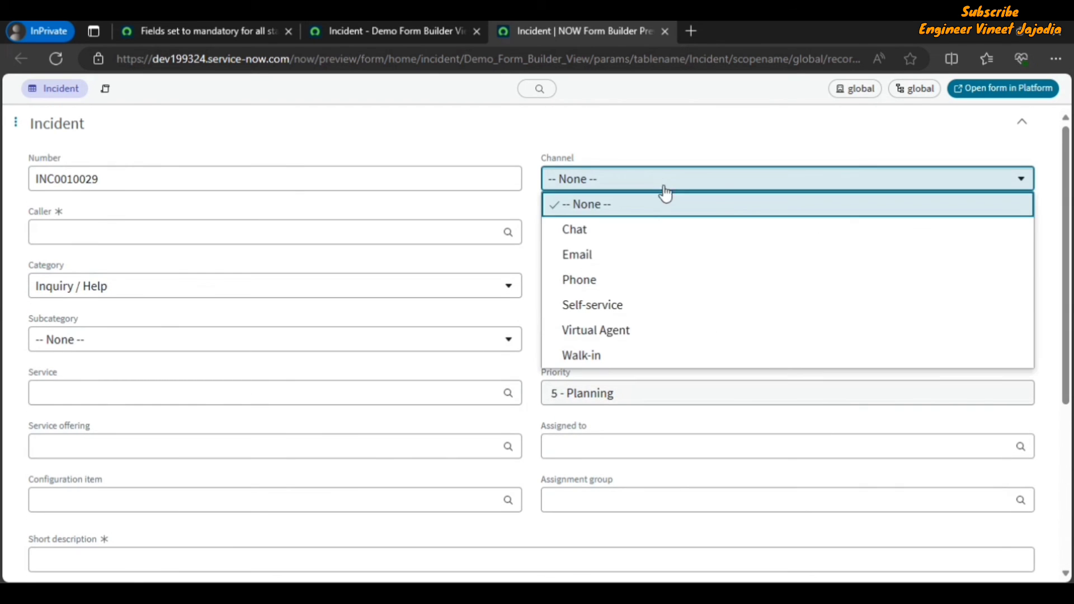
{"action": "left_click", "coordinate": [596, 258]}
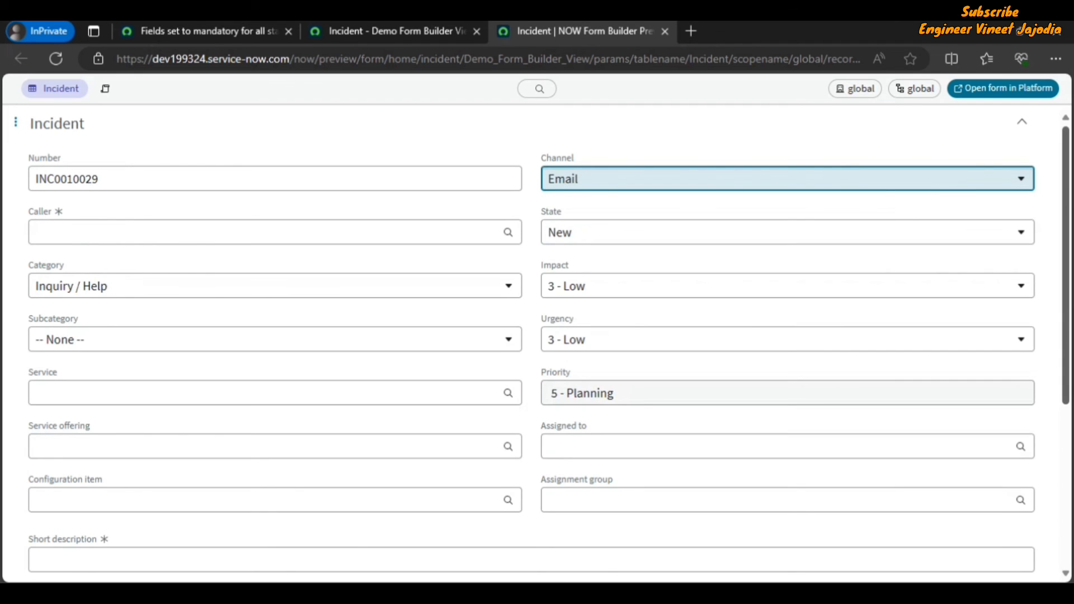
{"action": "scroll", "coordinate": [1043, 448], "scroll_direction": "down", "scroll_amount": 5}
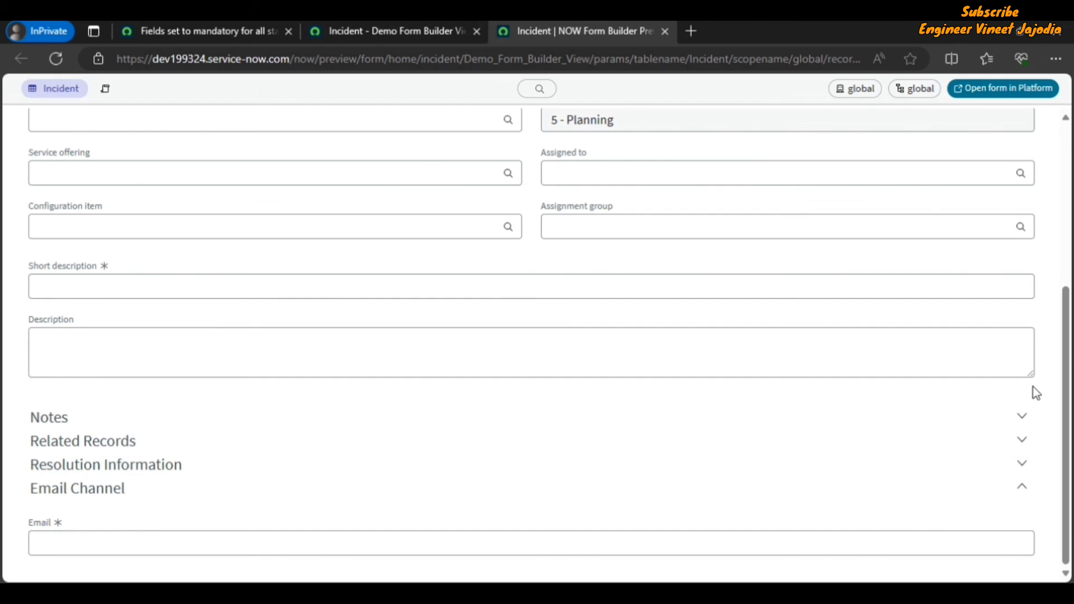
{"action": "scroll", "coordinate": [1066, 392], "scroll_direction": "up", "scroll_amount": 5}
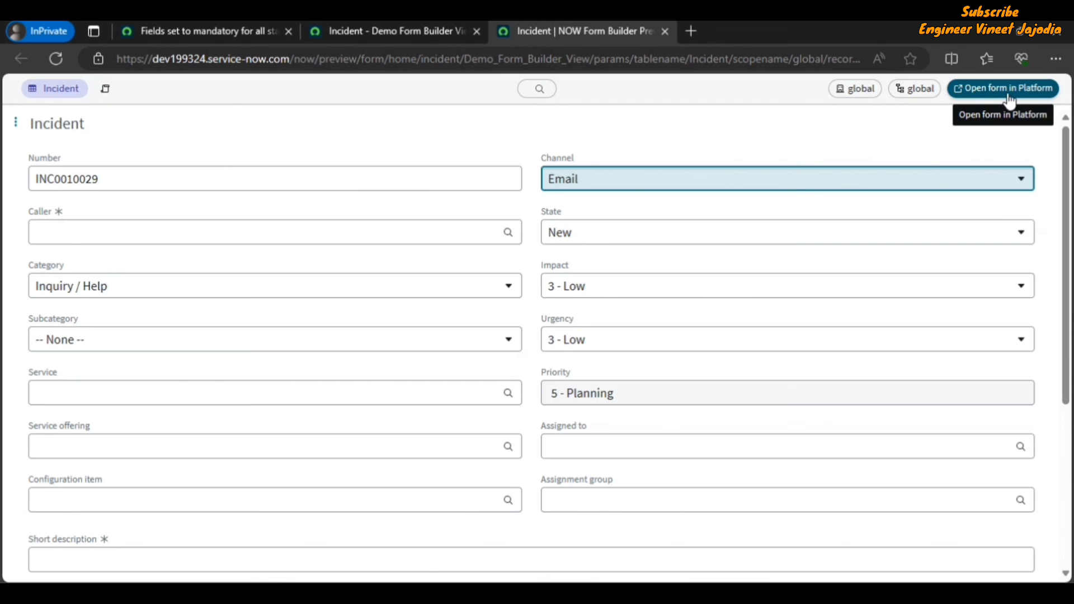
Step: Open the form in the platform and compare the new incident record with the preview
{"action": "left_click", "coordinate": [988, 96]}
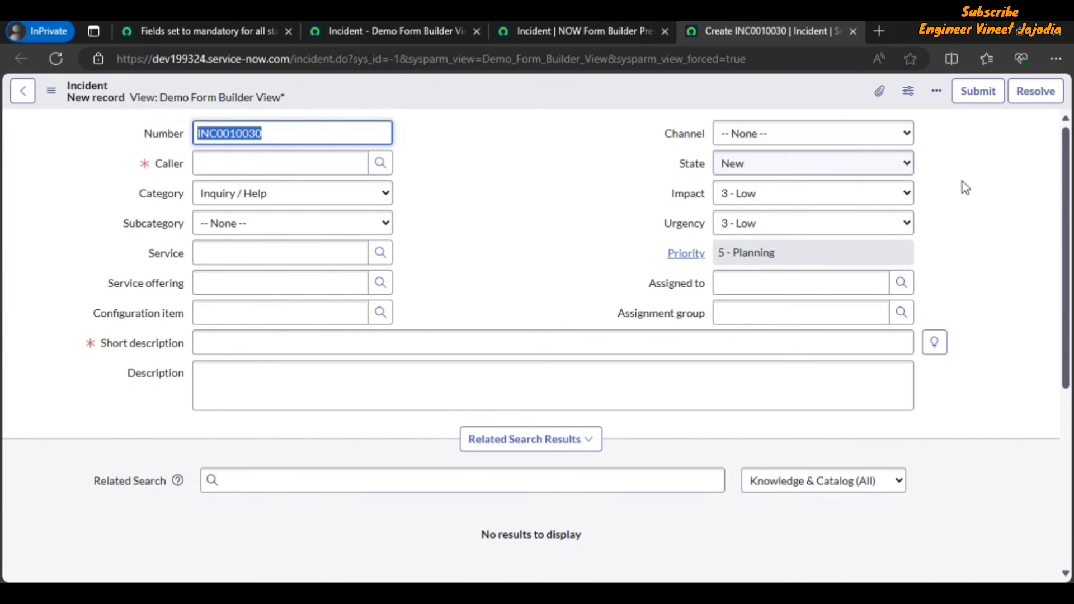
{"action": "scroll", "coordinate": [1070, 187], "scroll_direction": "down", "scroll_amount": 1}
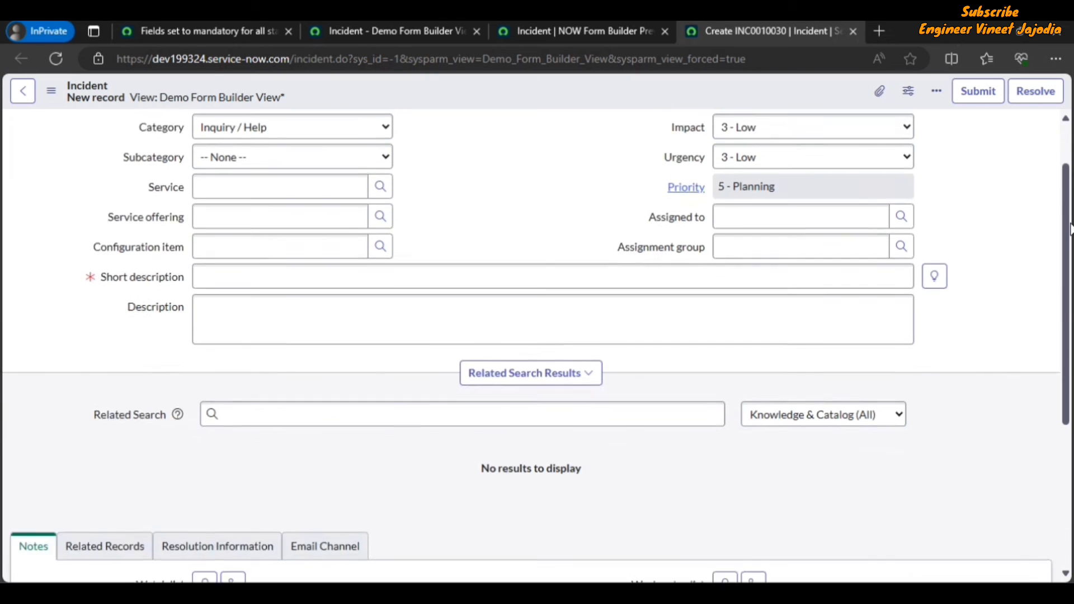
{"action": "scroll", "coordinate": [1069, 187], "scroll_direction": "up", "scroll_amount": 1}
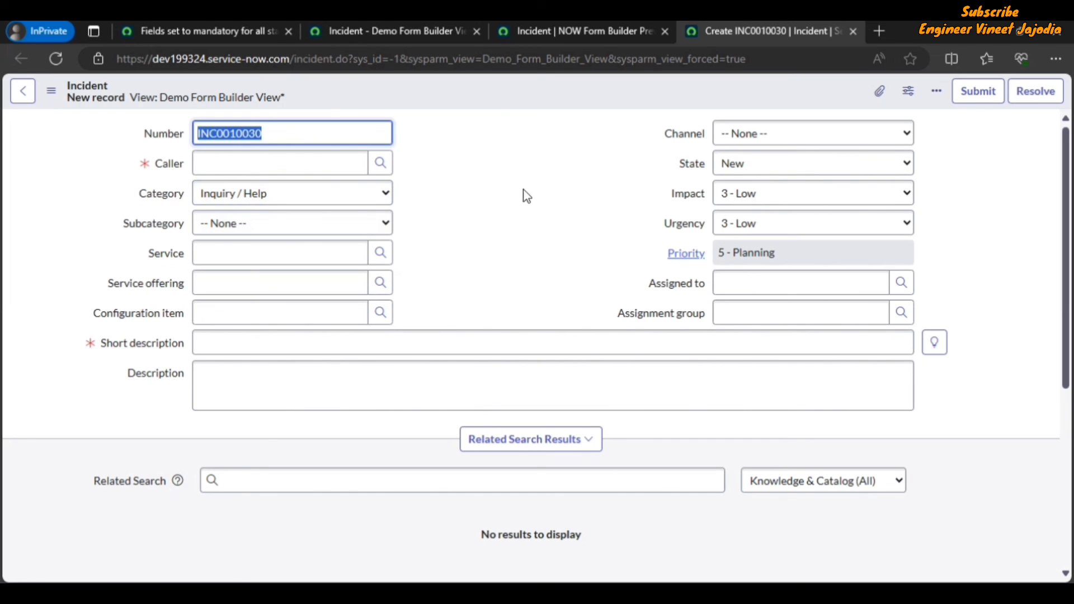
{"action": "left_click", "coordinate": [581, 32]}
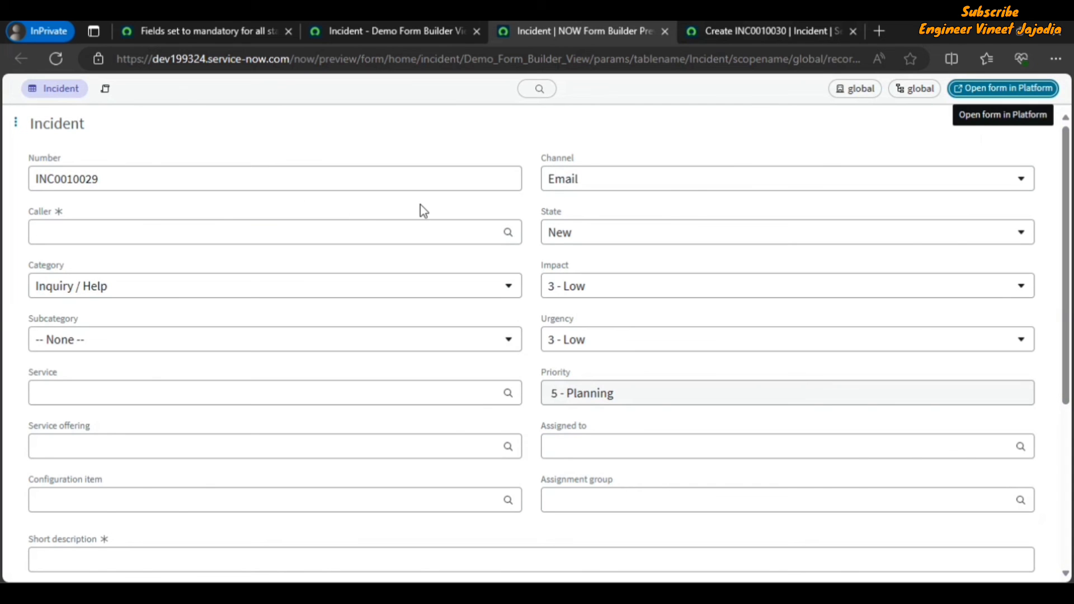
{"action": "left_click", "coordinate": [763, 32]}
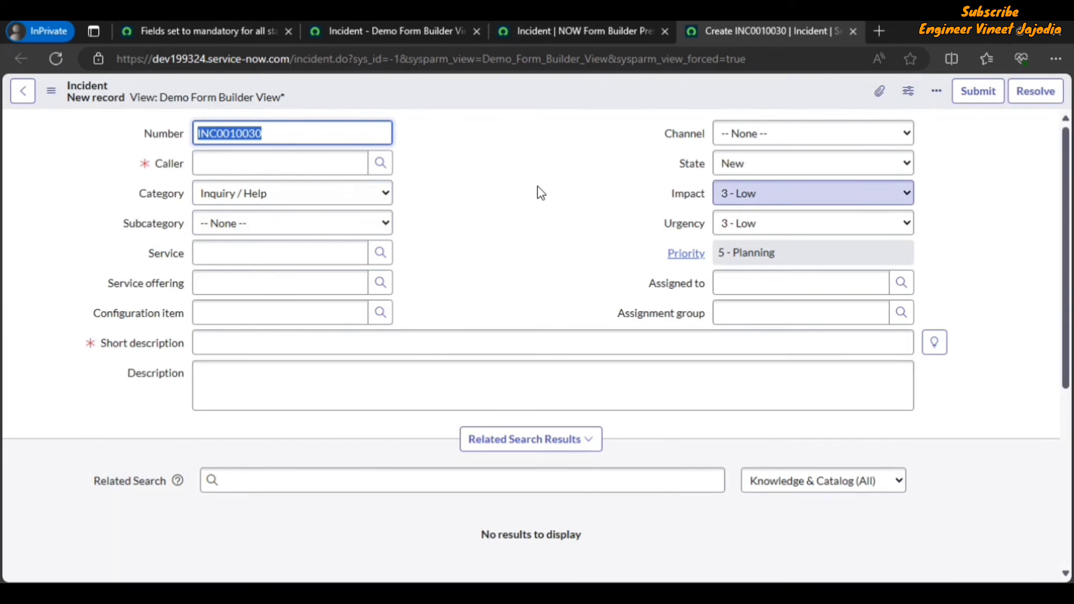
{"action": "scroll", "coordinate": [535, 192], "scroll_direction": "down", "scroll_amount": 4}
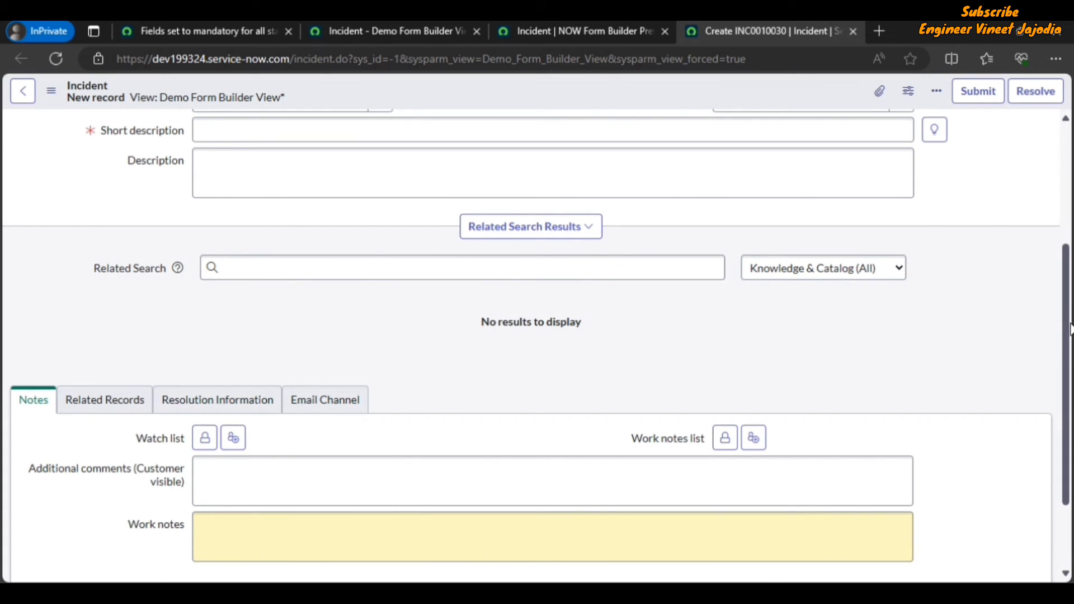
{"action": "scroll", "coordinate": [983, 179], "scroll_direction": "up", "scroll_amount": 4}
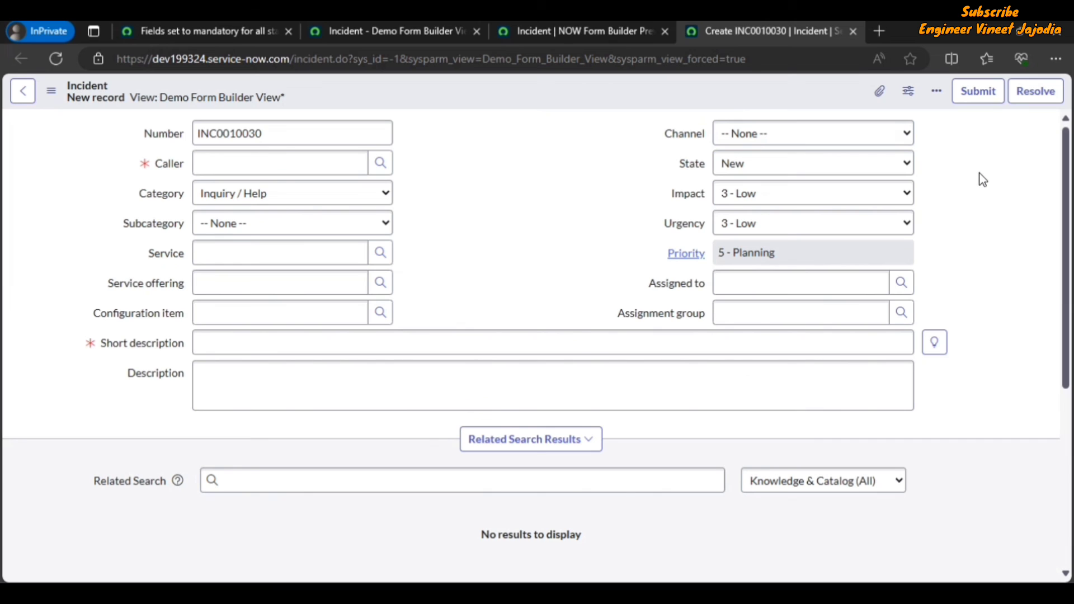
Step: Set Channel to Email on the new incident record and open the Email Channel tab
{"action": "left_click", "coordinate": [816, 134]}
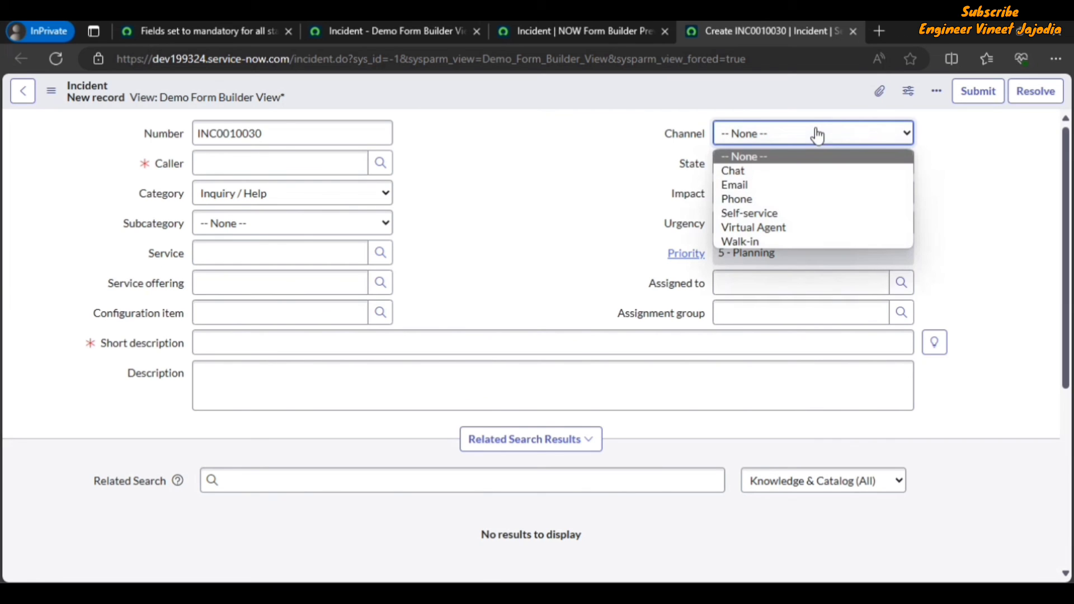
{"action": "left_click", "coordinate": [759, 189]}
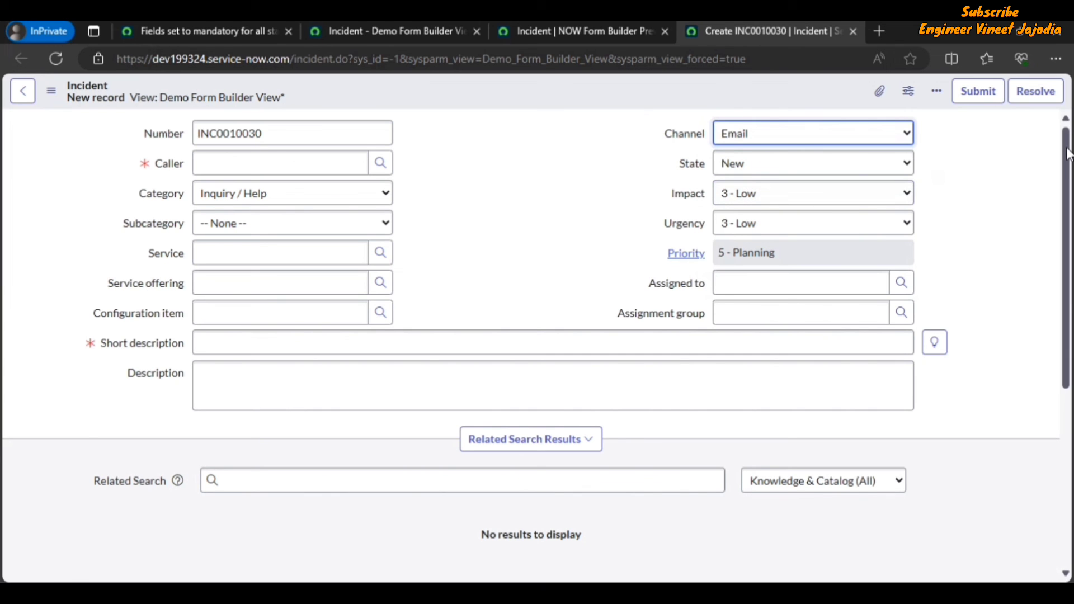
{"action": "scroll", "coordinate": [1068, 153], "scroll_direction": "down", "scroll_amount": 5}
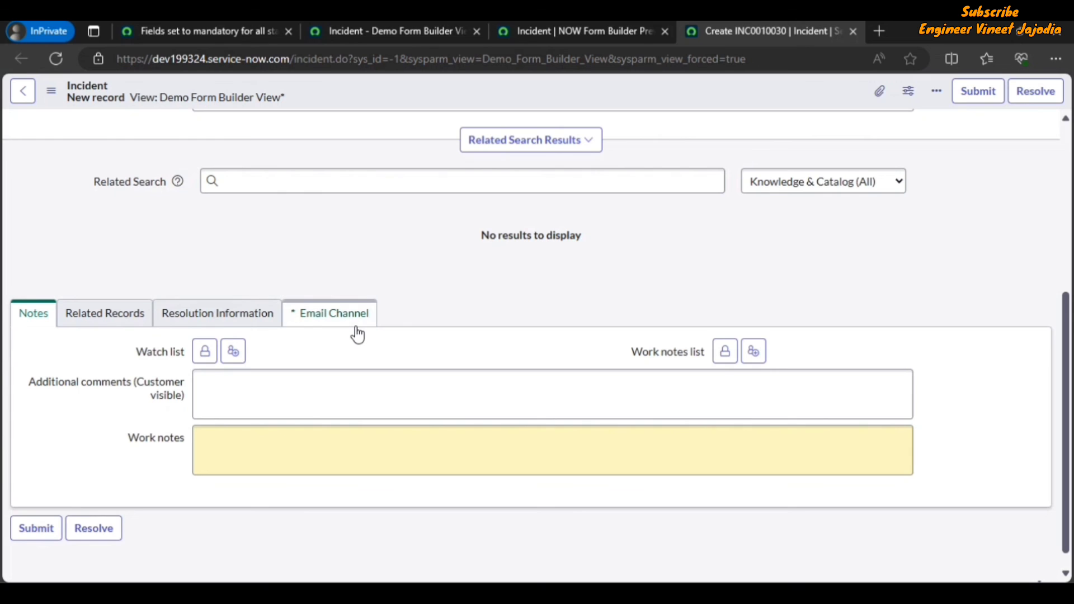
{"action": "left_click", "coordinate": [319, 320]}
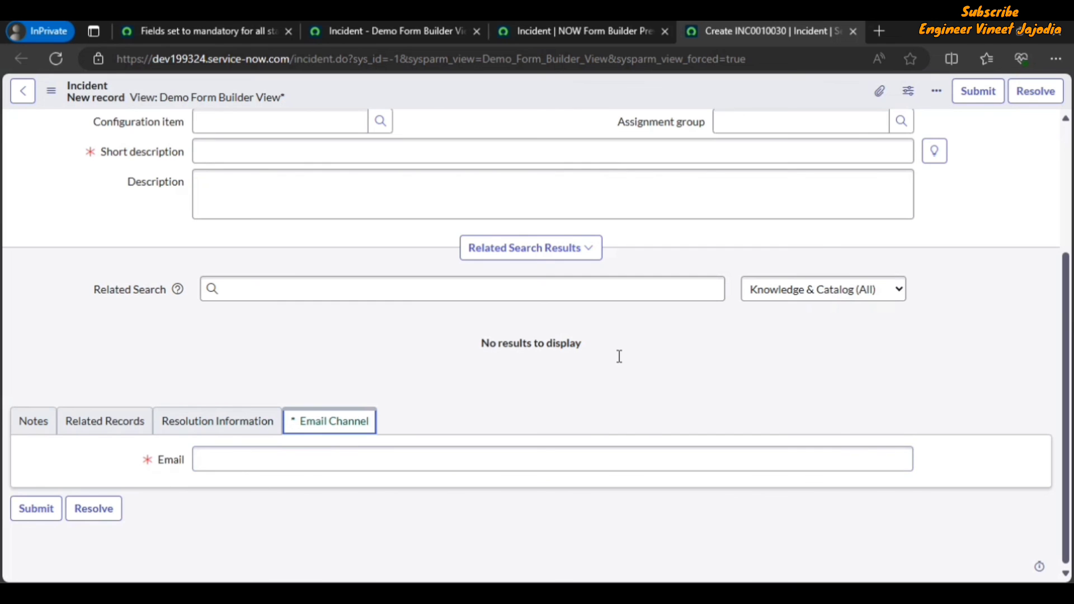
Step: Switch back to the form preview tab
{"action": "key", "text": "ctrl+2"}
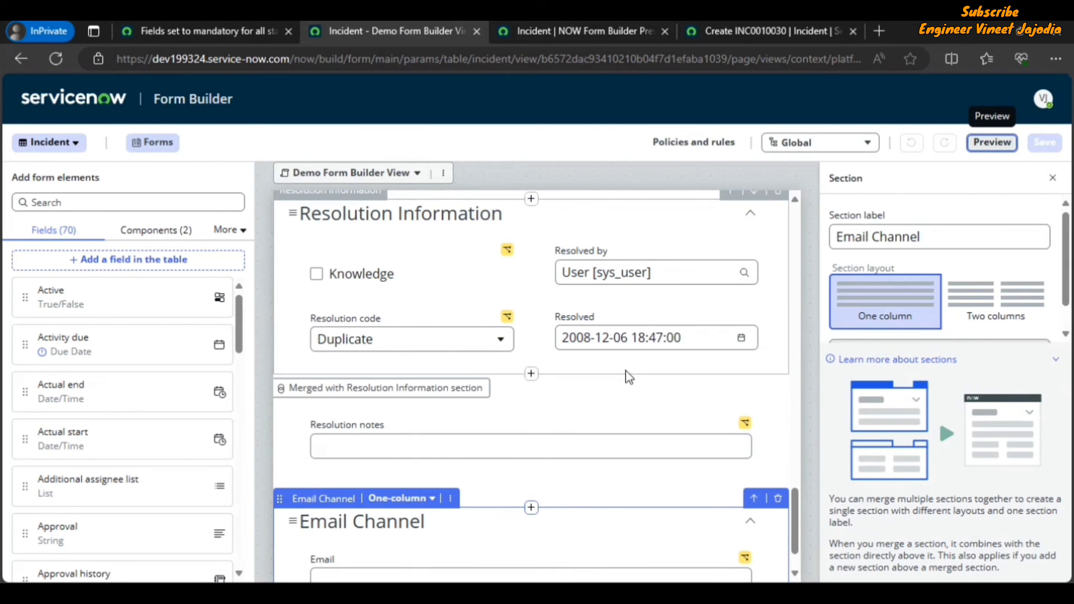
{"action": "left_click", "coordinate": [748, 31]}
{"action": "left_click", "coordinate": [565, 28]}
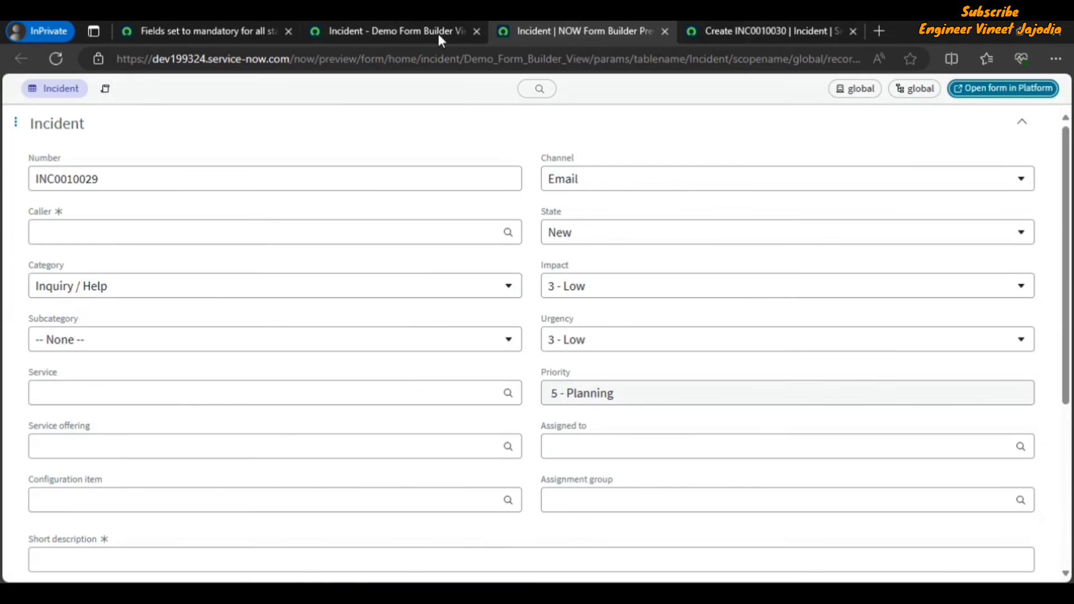
Step: Open the record of the current update set, Demo Form Builder, from the UI policy tab
{"action": "left_click", "coordinate": [403, 31]}
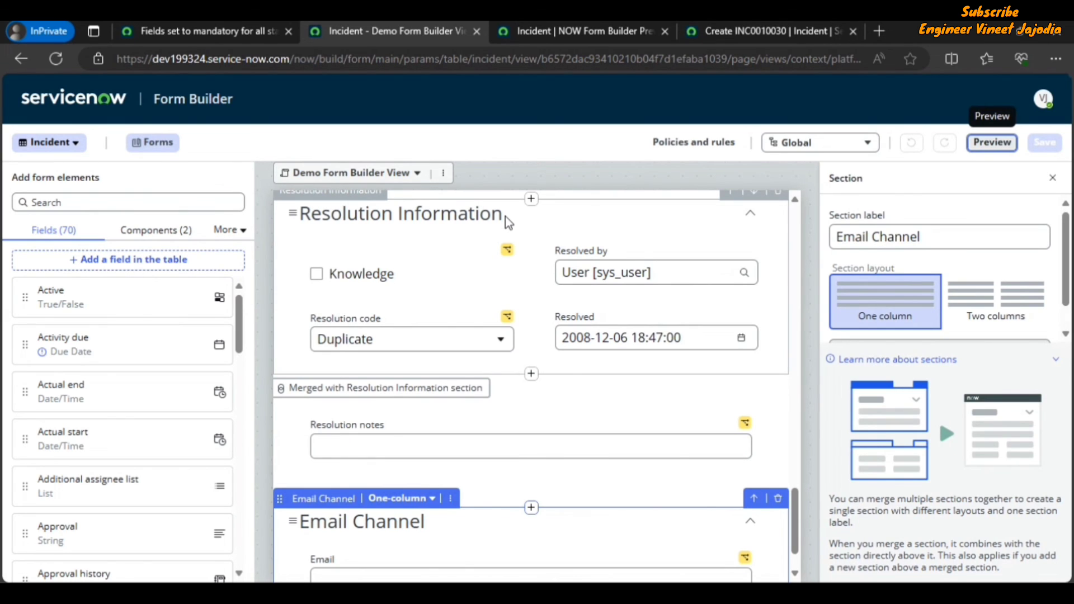
{"action": "left_click", "coordinate": [220, 22]}
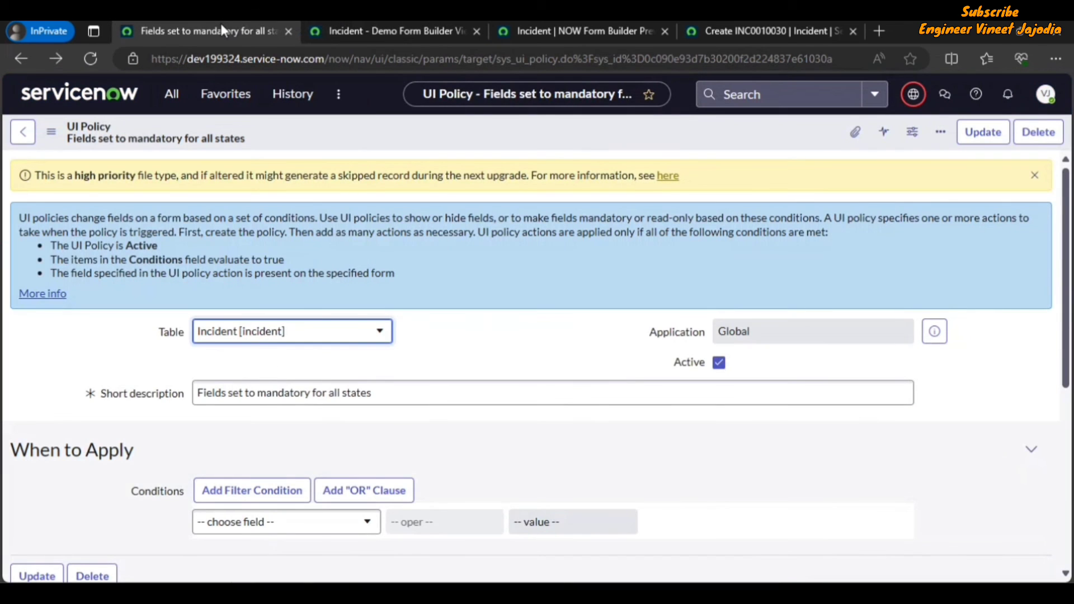
{"action": "left_click", "coordinate": [912, 96]}
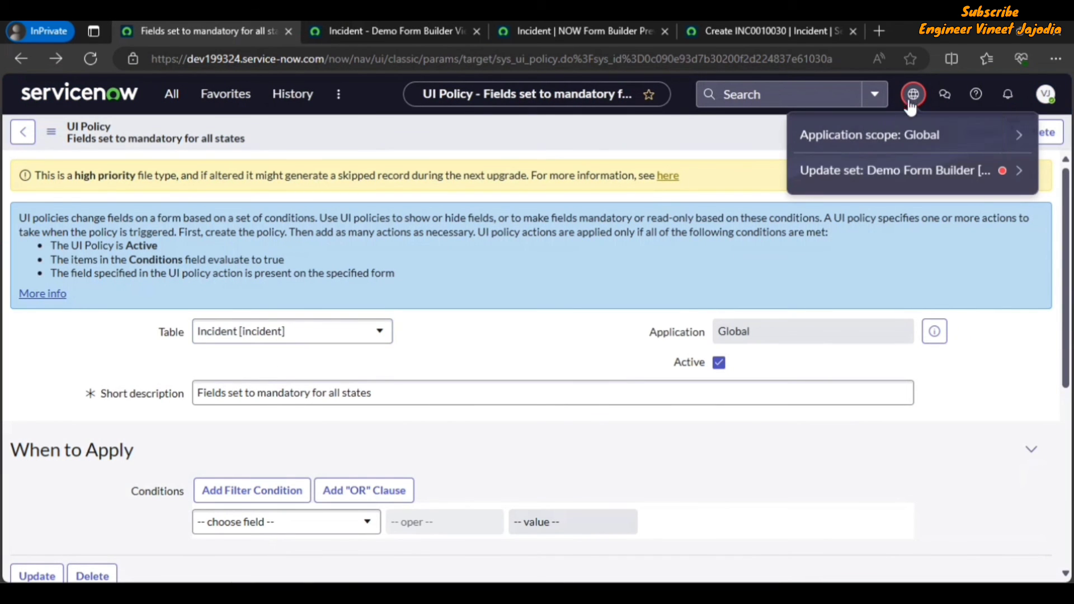
{"action": "left_click", "coordinate": [923, 175]}
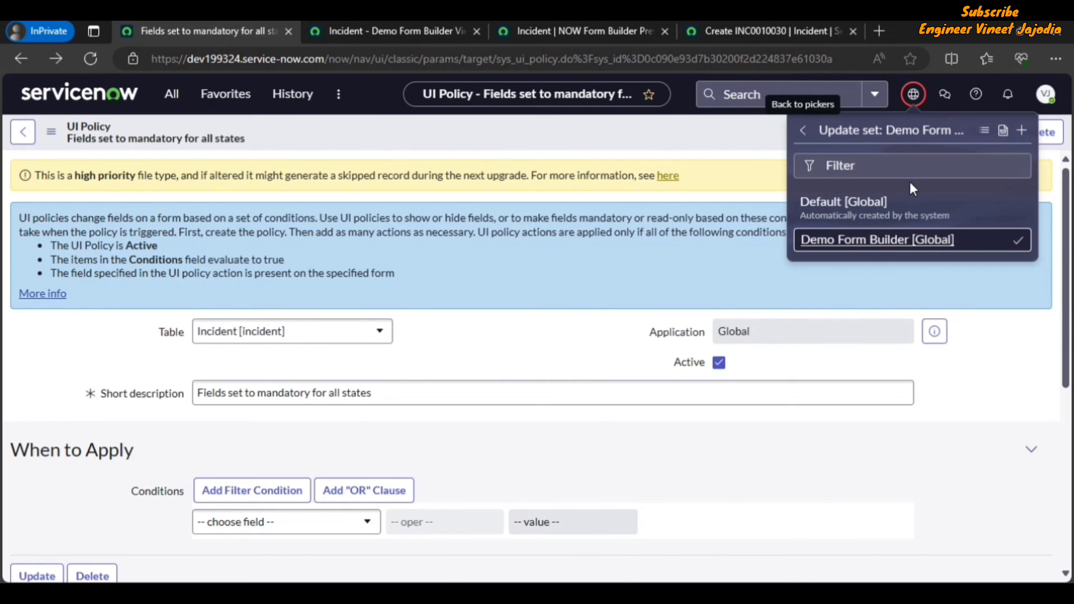
{"action": "left_click", "coordinate": [1003, 133]}
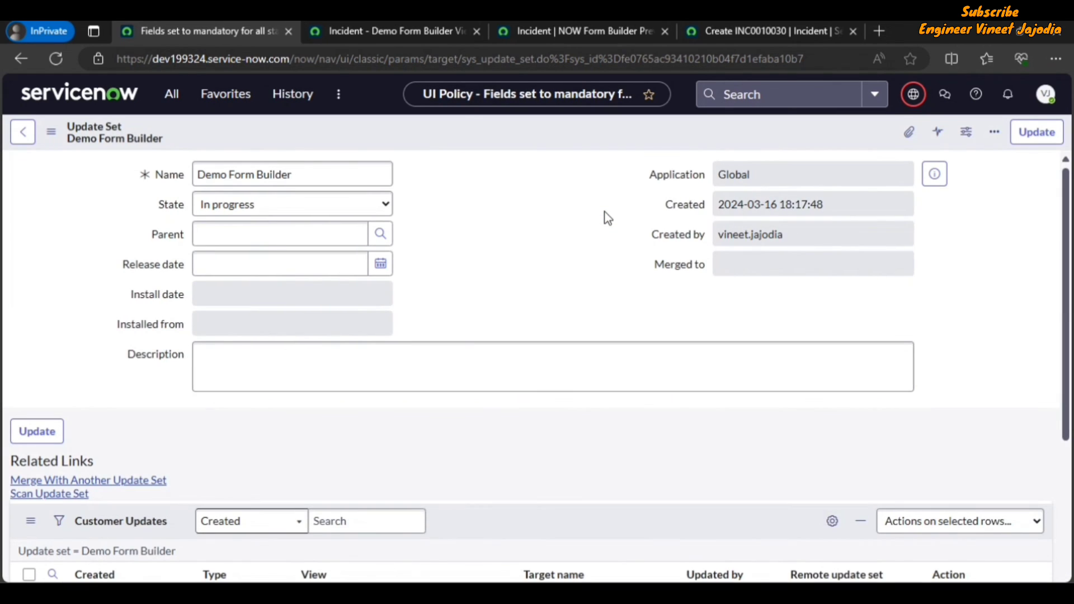
Step: Review the customer updates captured in the Demo Form Builder update set and return to Form Builder
{"action": "scroll", "coordinate": [536, 263], "scroll_direction": "down", "scroll_amount": 5}
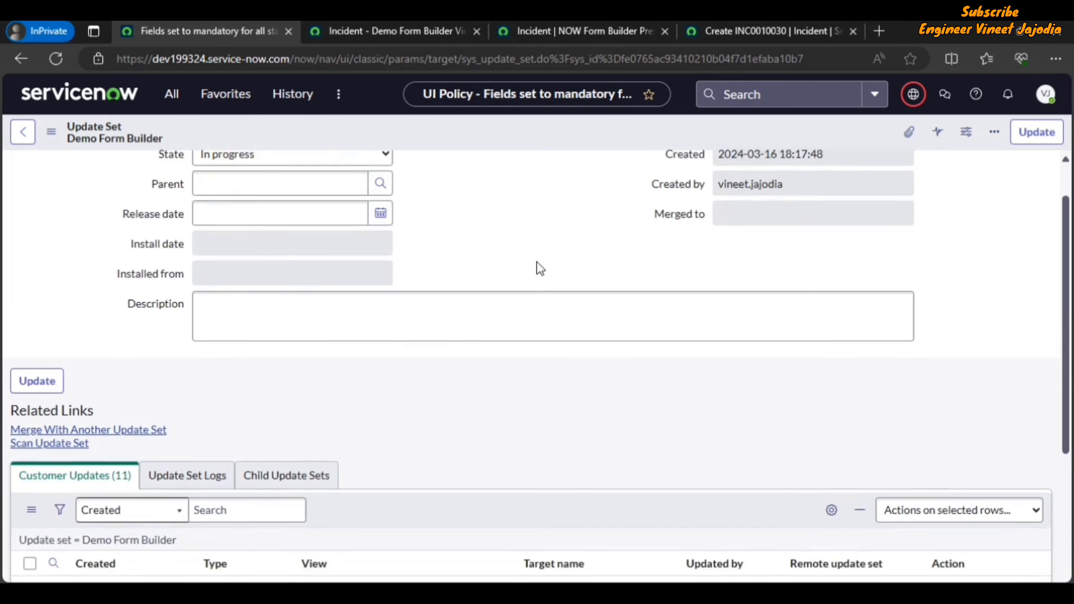
{"action": "scroll", "coordinate": [537, 262], "scroll_direction": "down", "scroll_amount": 2}
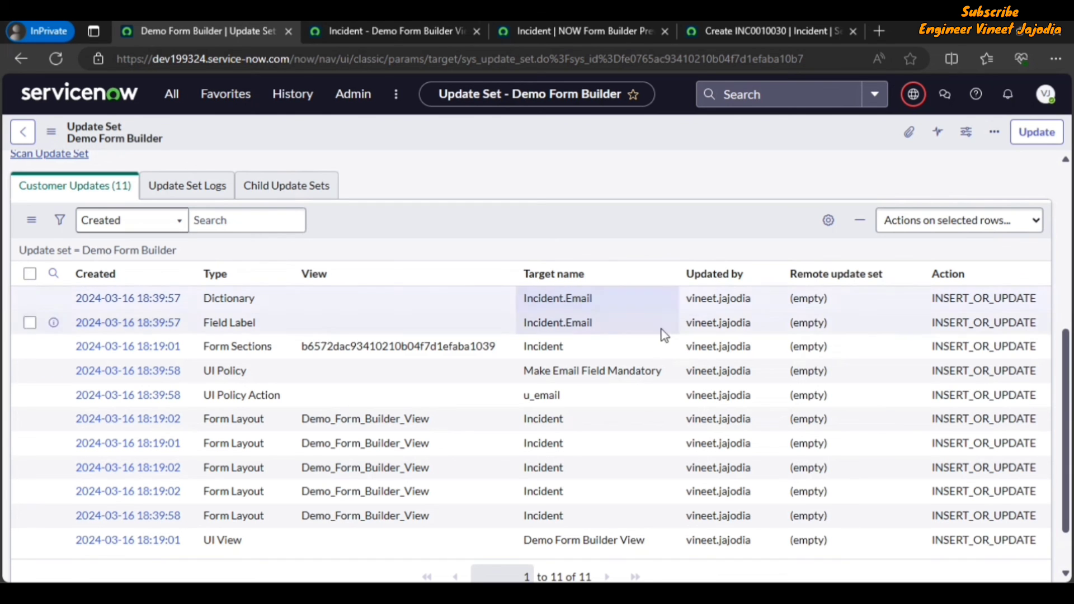
{"action": "scroll", "coordinate": [662, 313], "scroll_direction": "up", "scroll_amount": 5}
{"action": "scroll", "coordinate": [516, 201], "scroll_direction": "up", "scroll_amount": 1}
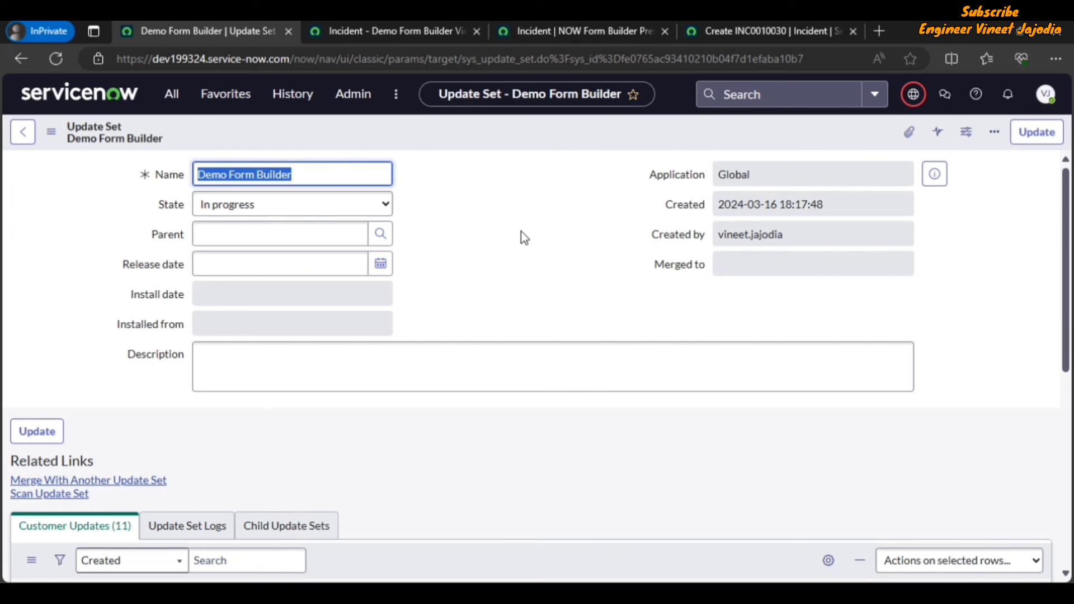
{"action": "left_click", "coordinate": [428, 33]}
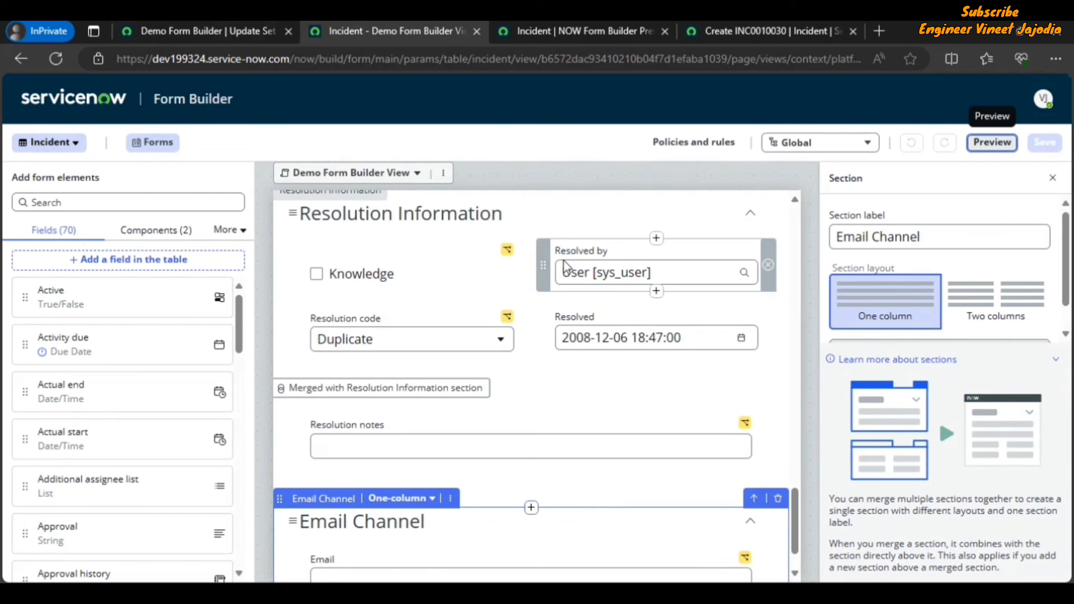